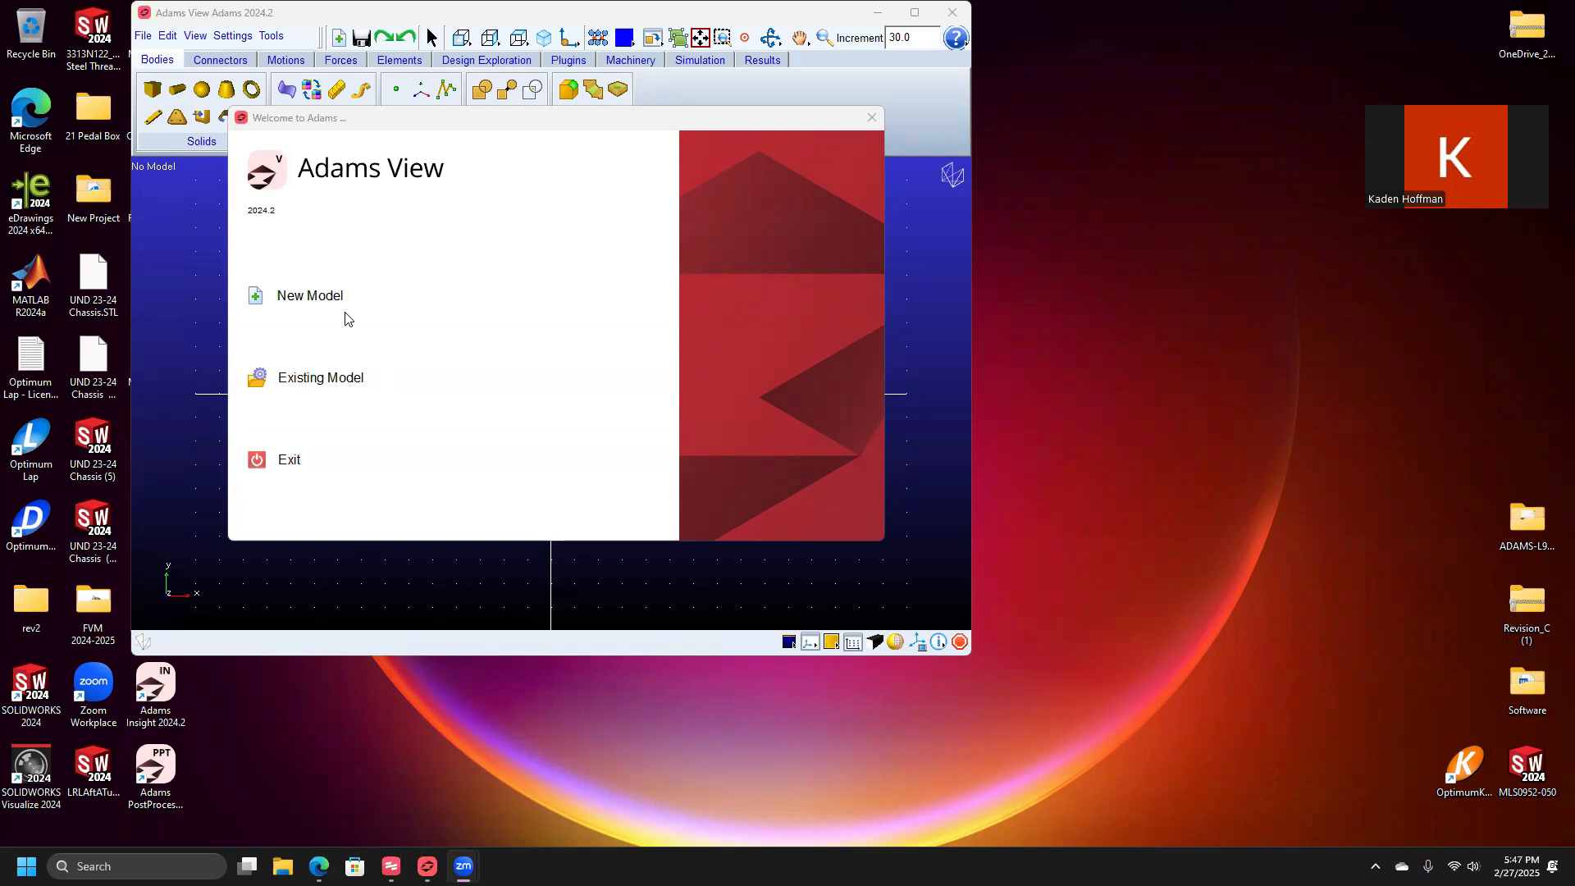
Start a new model and rename MODEL_1 to Spring_dampner1.
{"action": "left_click", "coordinate": [262, 303]}
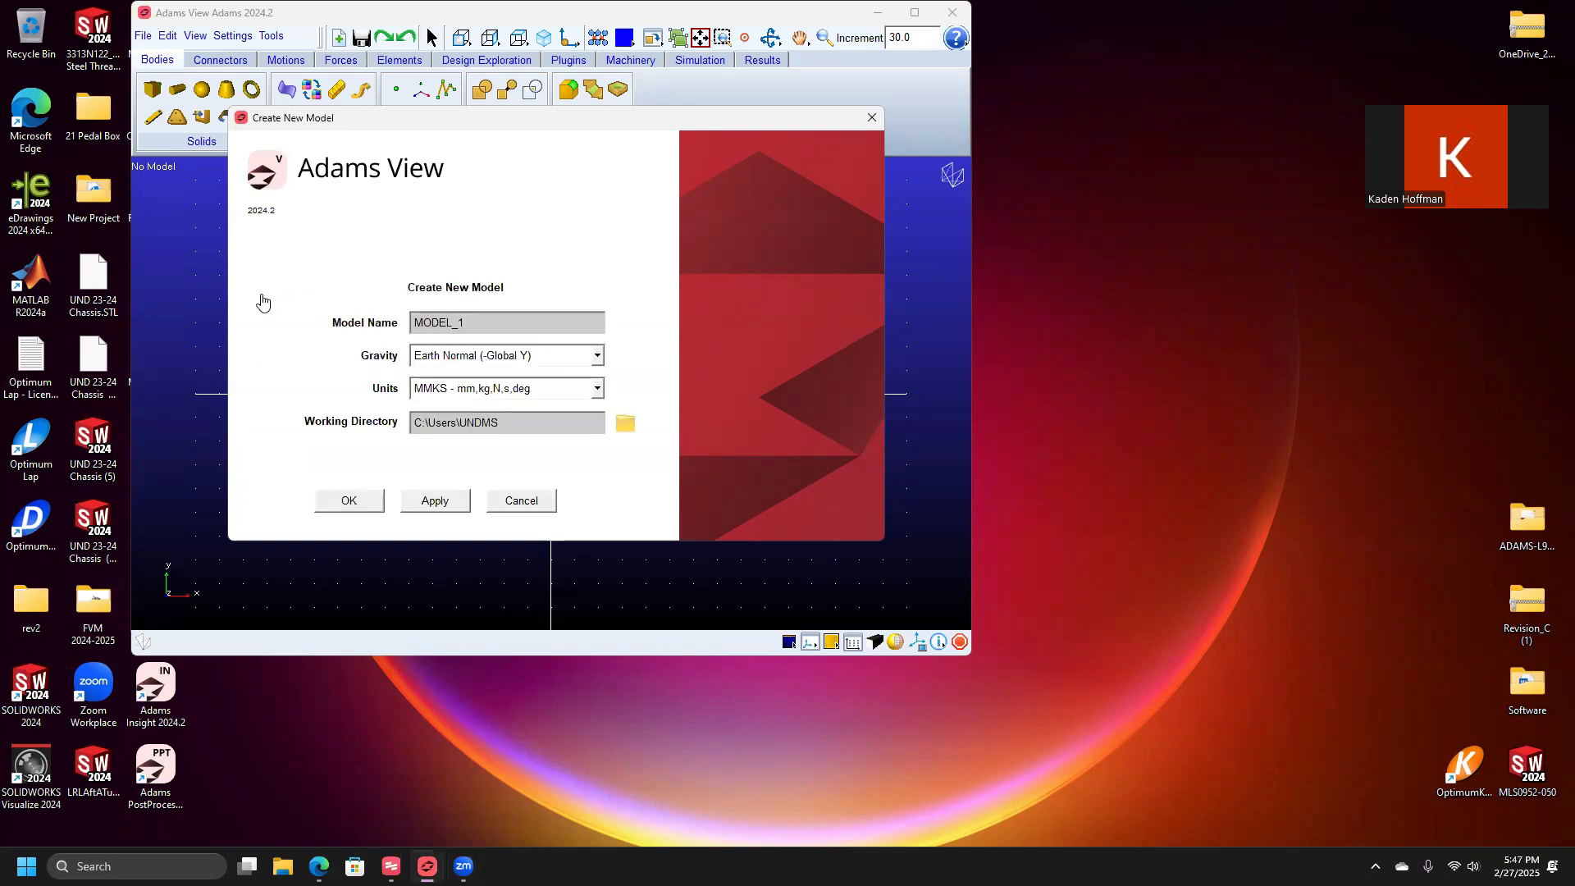
{"action": "left_click_drag", "start_coordinate": [493, 323], "coordinate": [394, 330]}
{"action": "type", "text": "Spring_damper"}
{"action": "key", "text": "BackSpace"}
{"action": "type", "text": "ner1"}
Create the Spring_dampner1 model and maximize the Adams View window.
{"action": "left_click", "coordinate": [370, 502]}
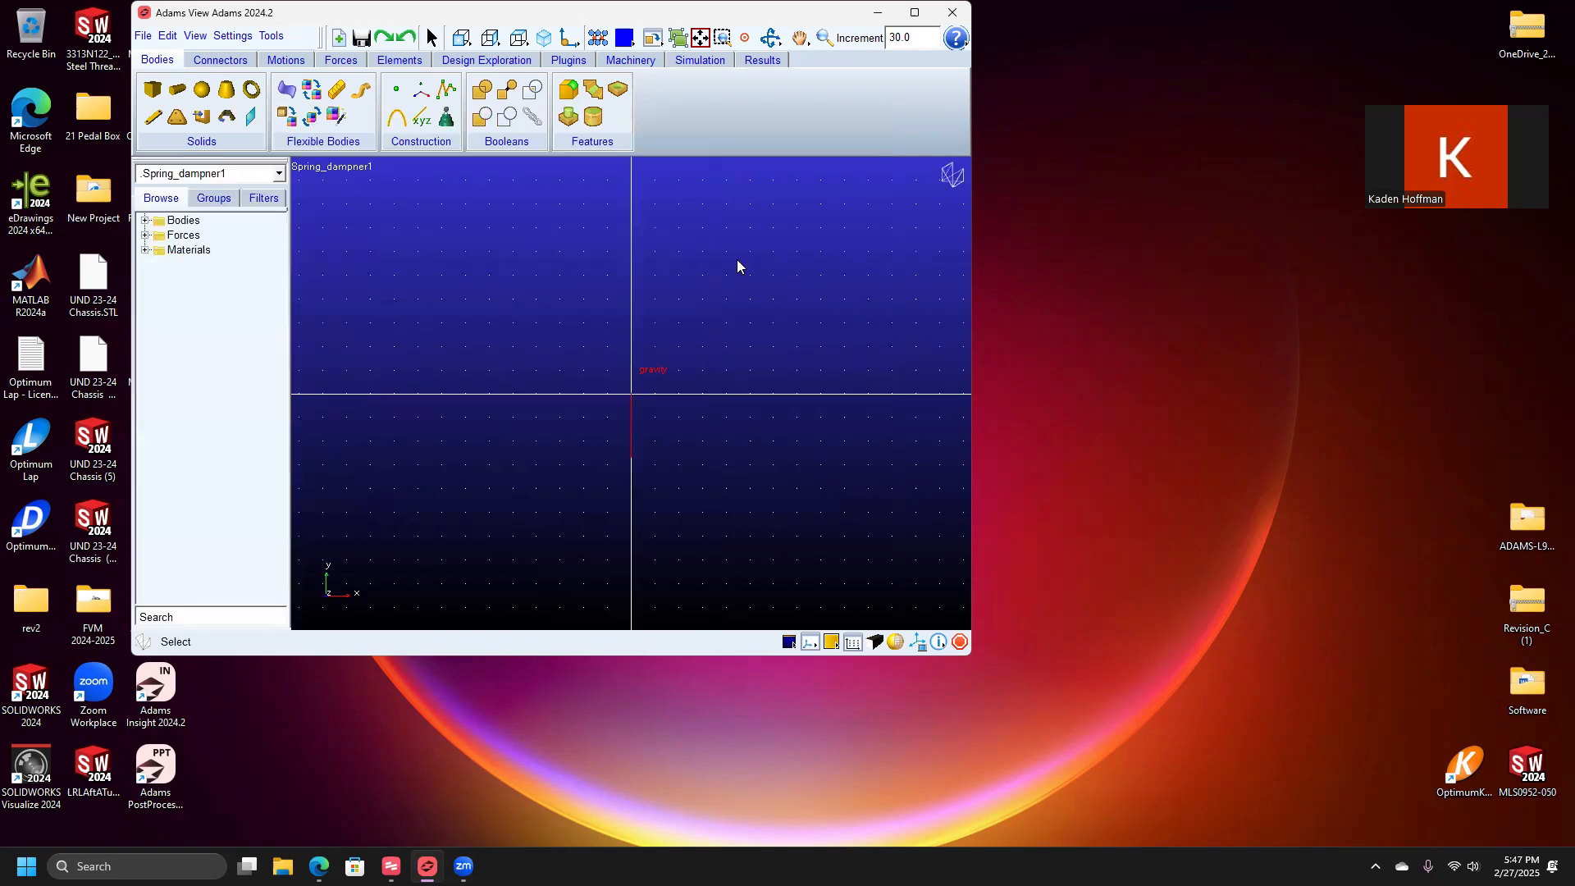
{"action": "left_click", "coordinate": [915, 13]}
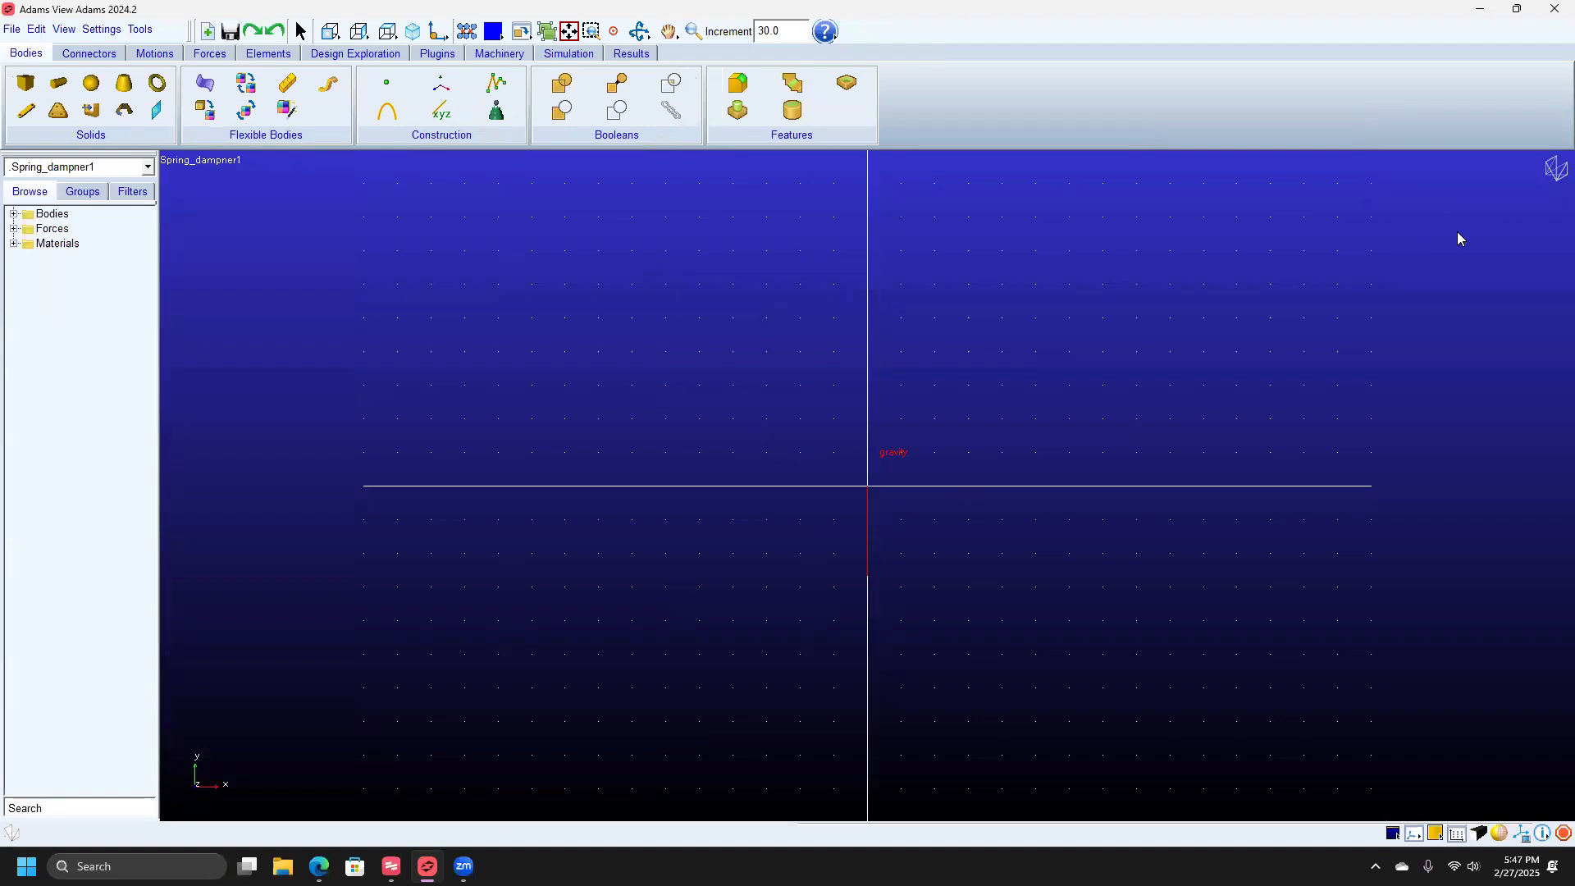
Draw a New Part box from the horizontal axis down and to the right, spanning the origin.
{"action": "left_click", "coordinate": [27, 86]}
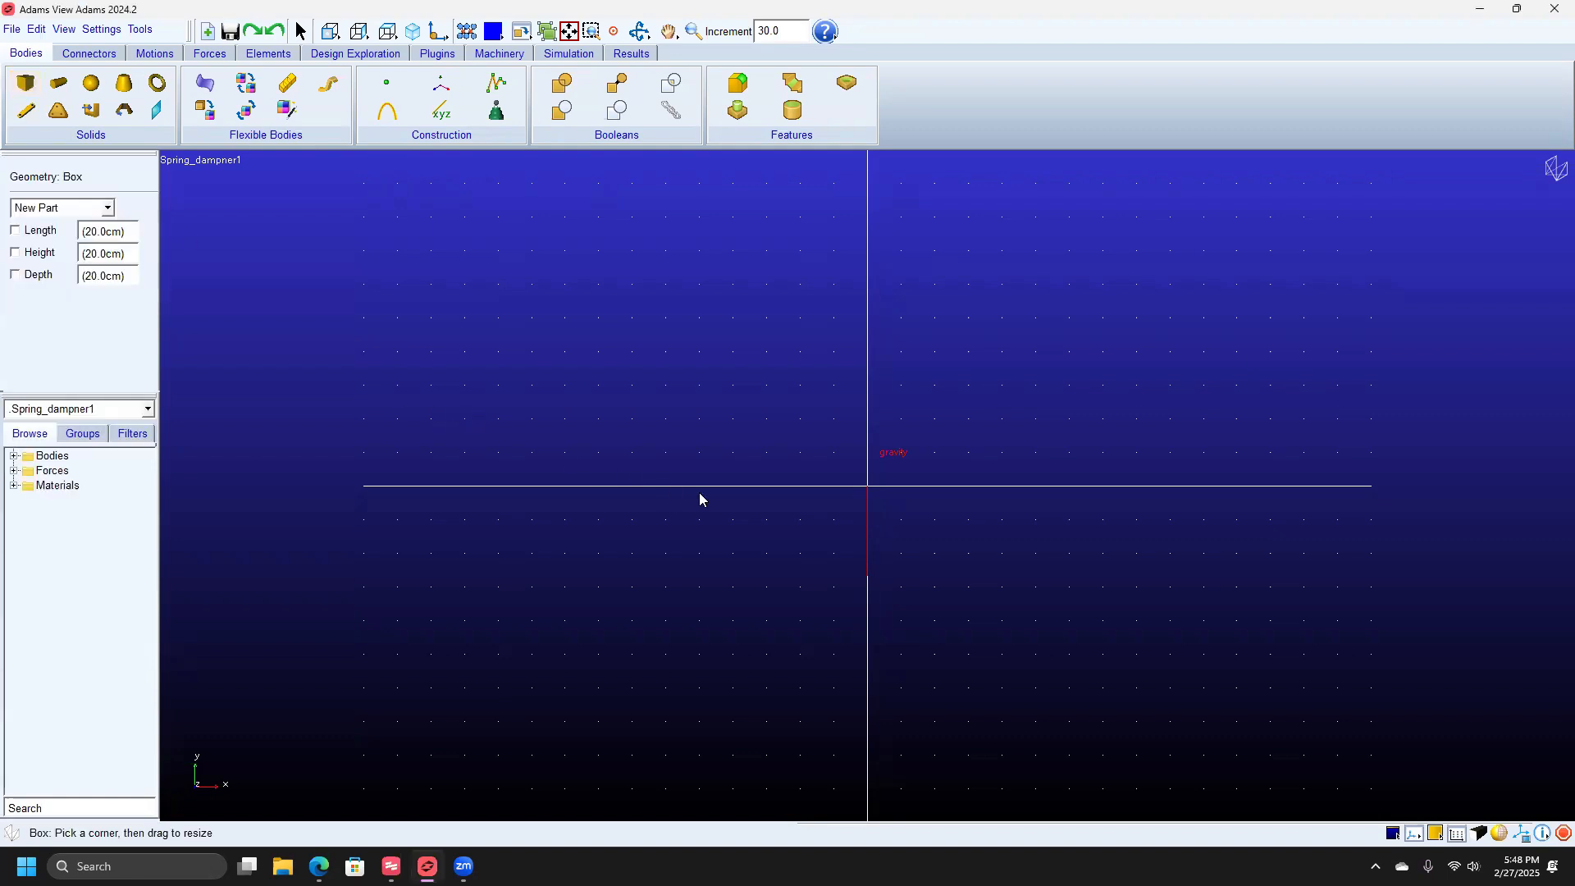
{"action": "left_click", "coordinate": [99, 209]}
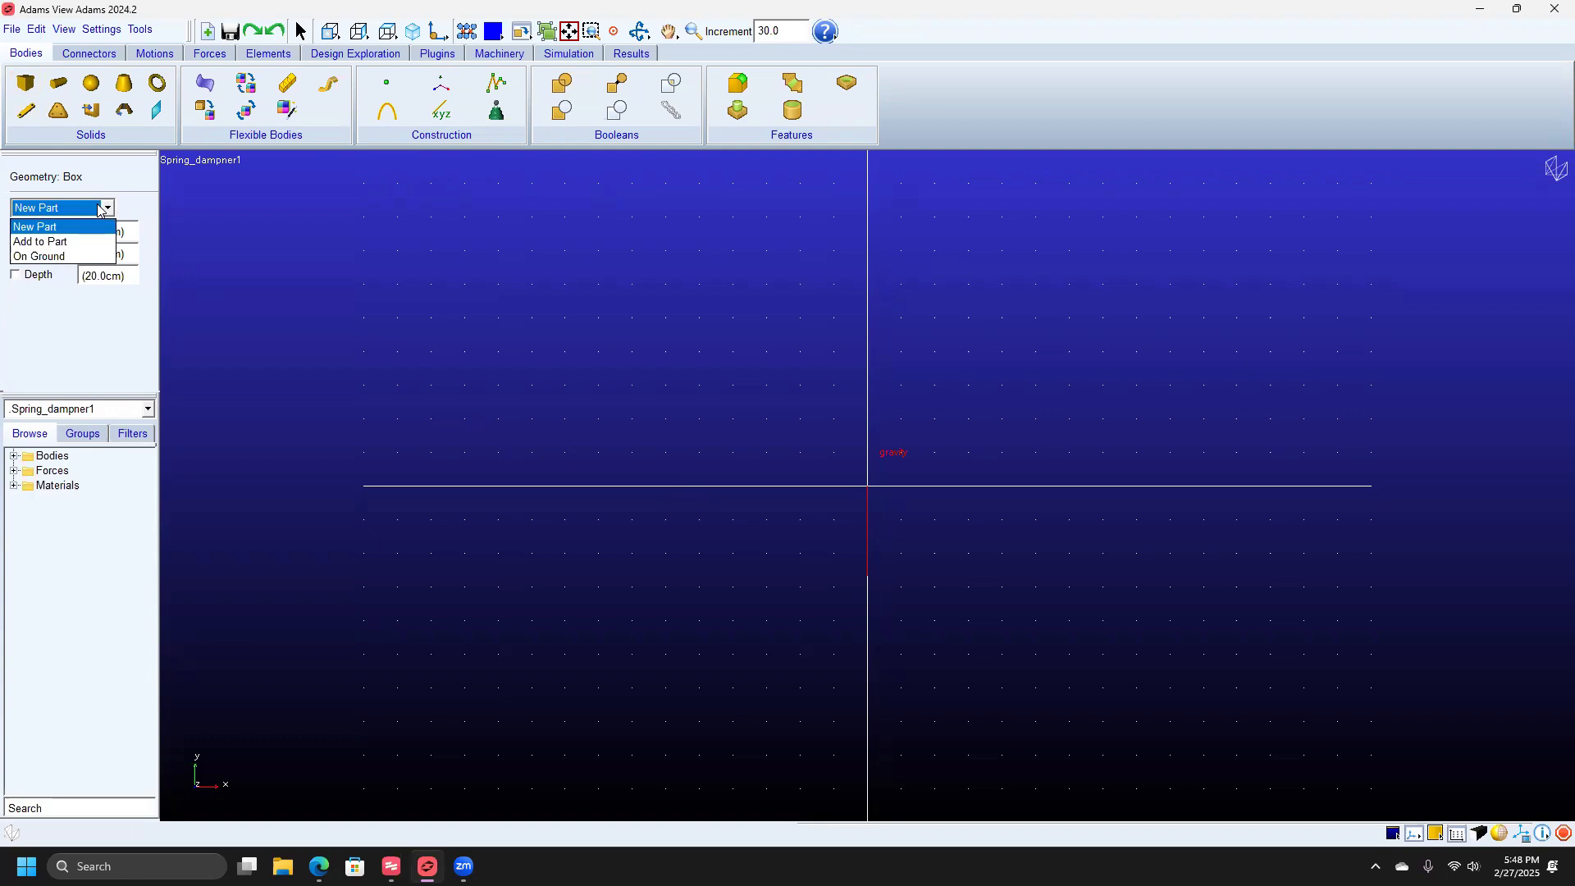
{"action": "left_click", "coordinate": [97, 206]}
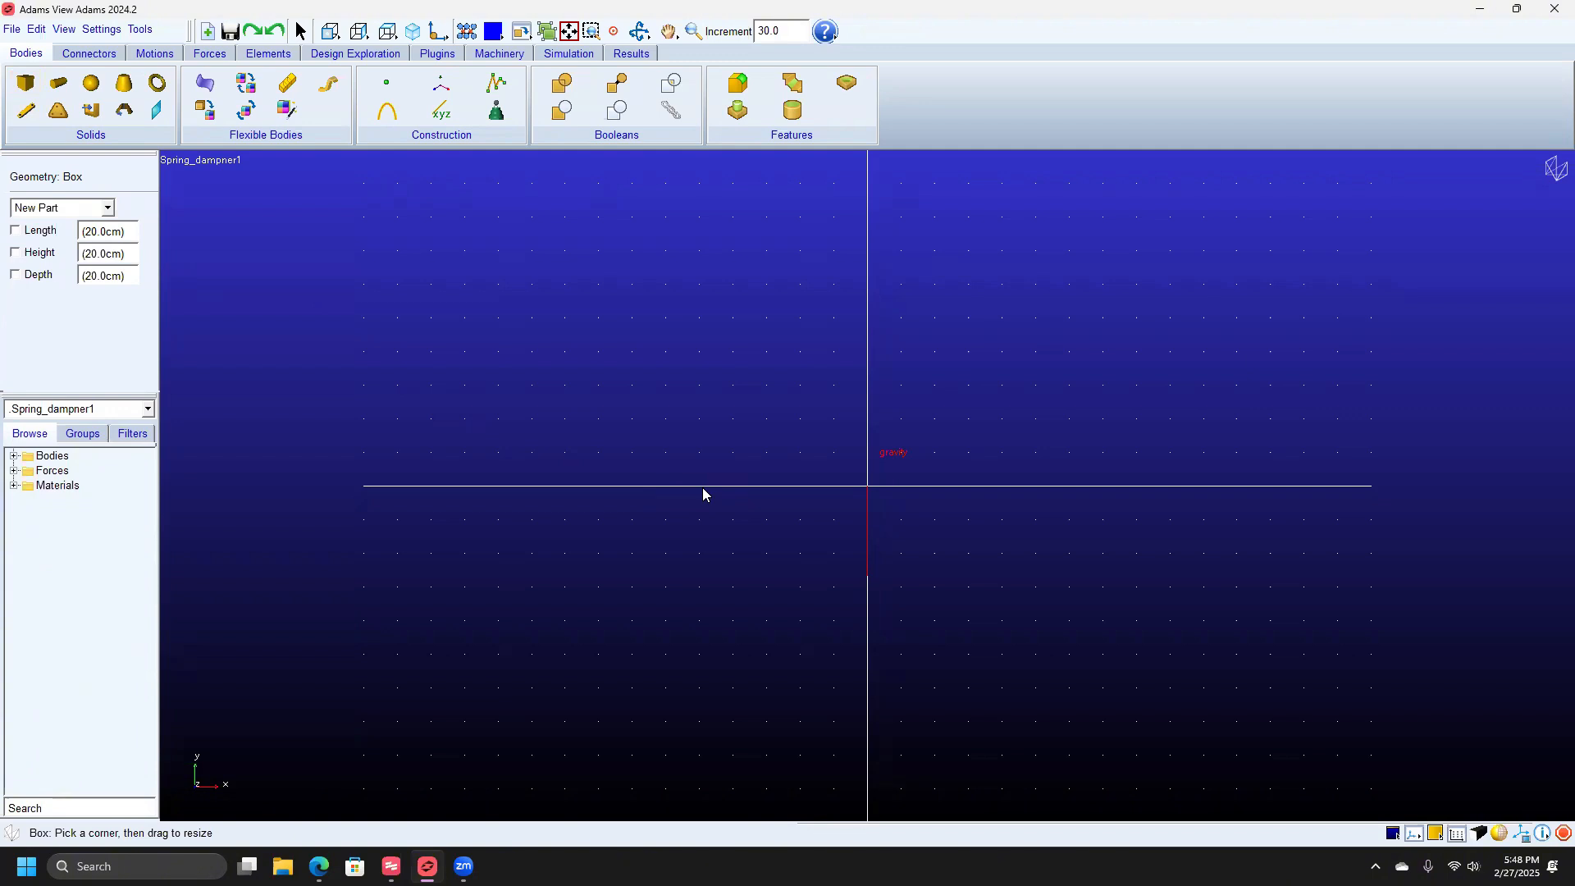
{"action": "left_click_drag", "start_coordinate": [702, 488], "coordinate": [1023, 603]}
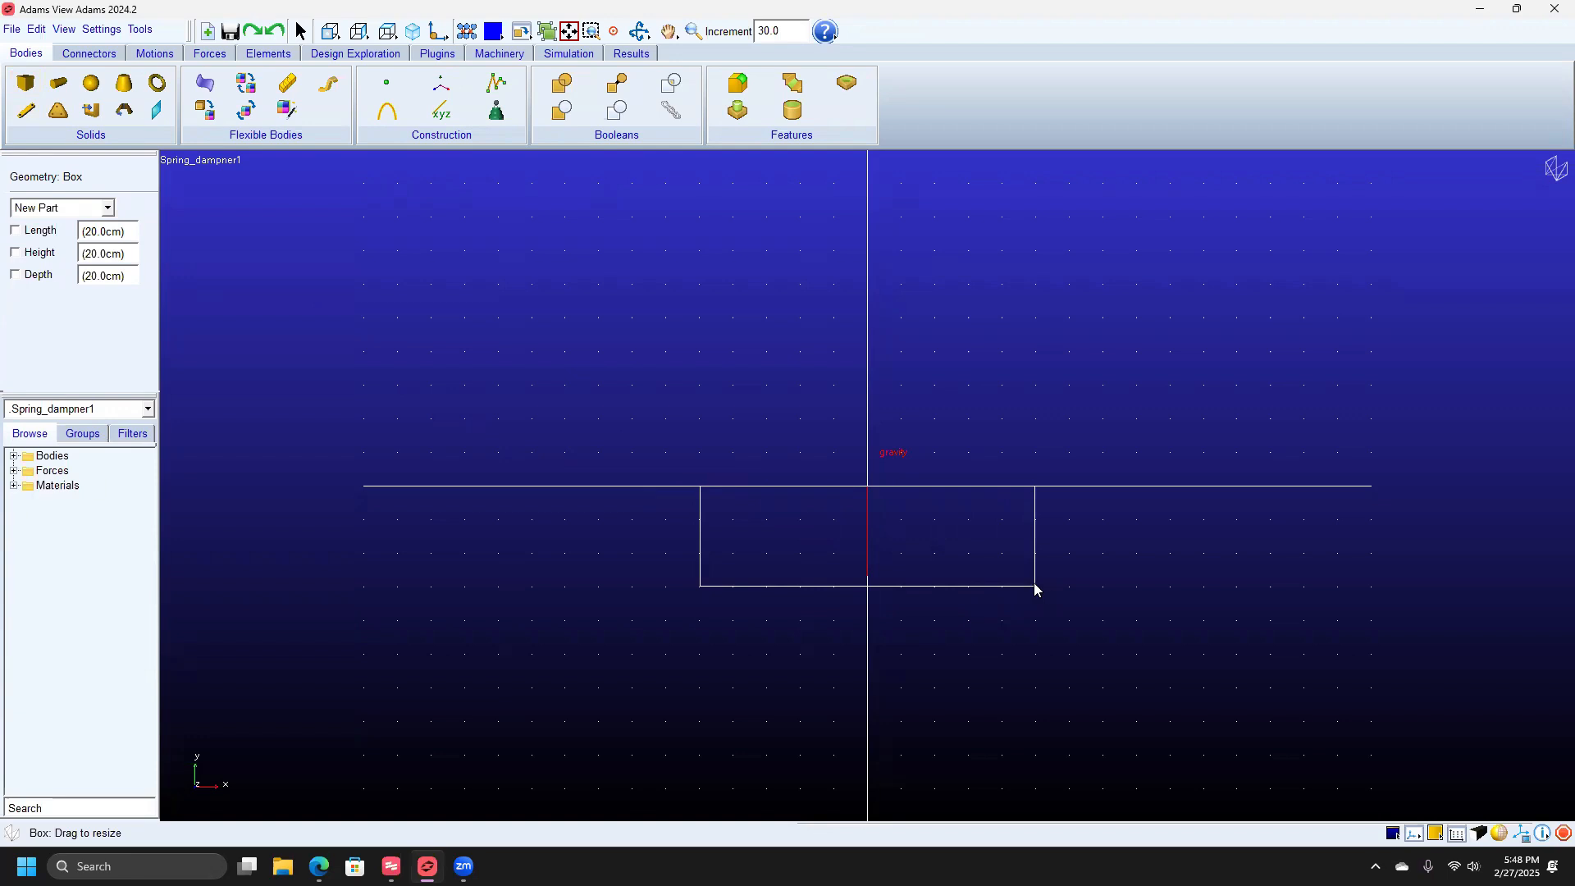
{"action": "left_click_drag", "start_coordinate": [1035, 588], "coordinate": [1035, 587]}
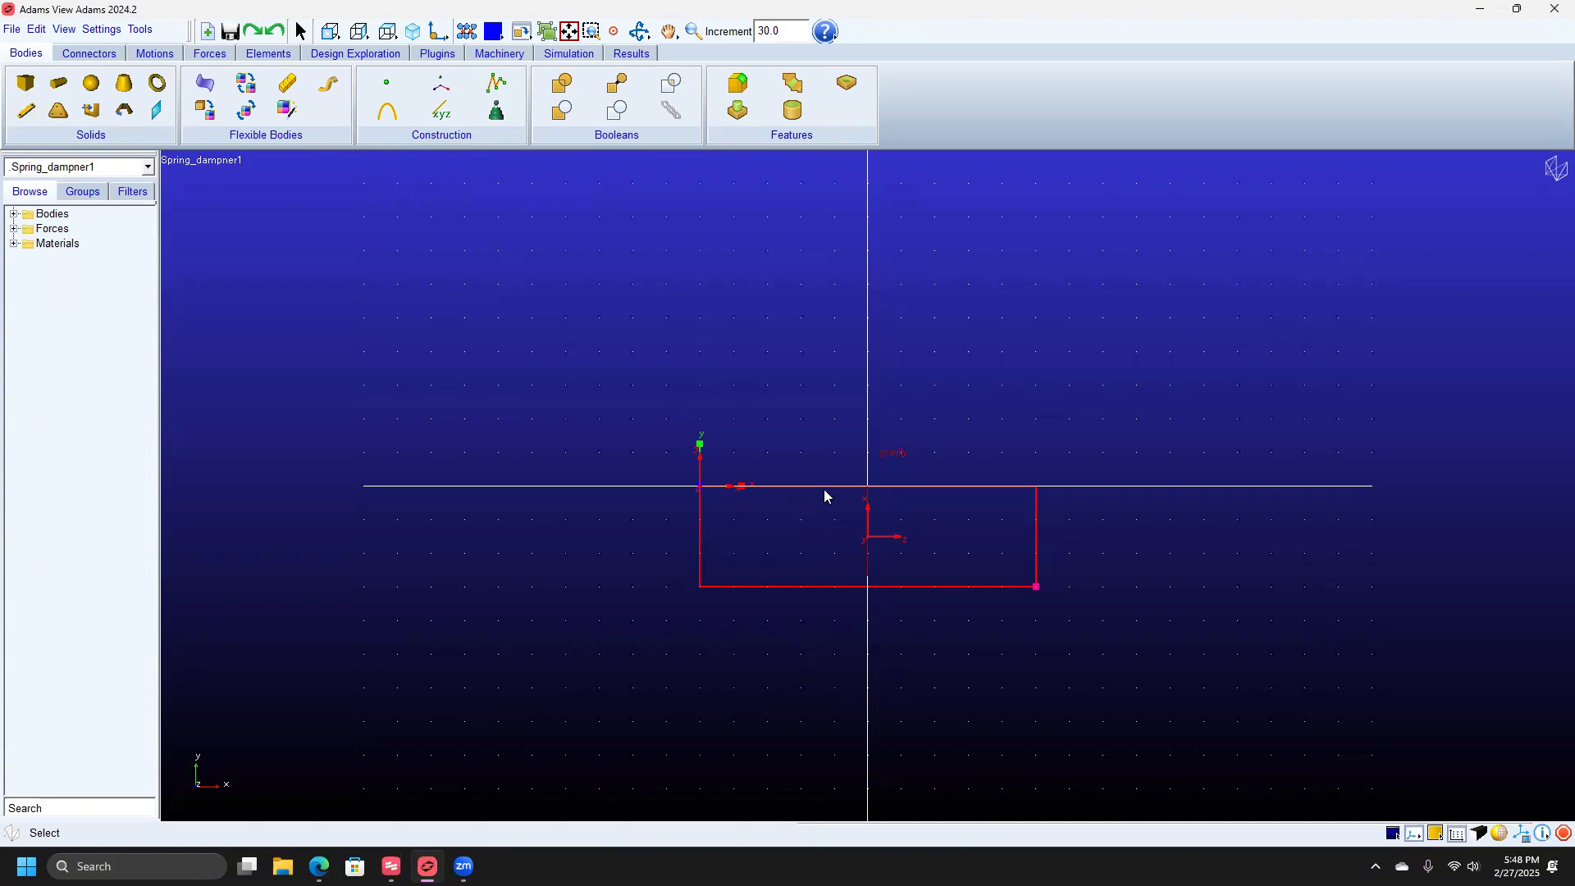
Set PART_2's mass by User Input to 187.224 and apply it.
{"action": "right_click", "coordinate": [877, 488]}
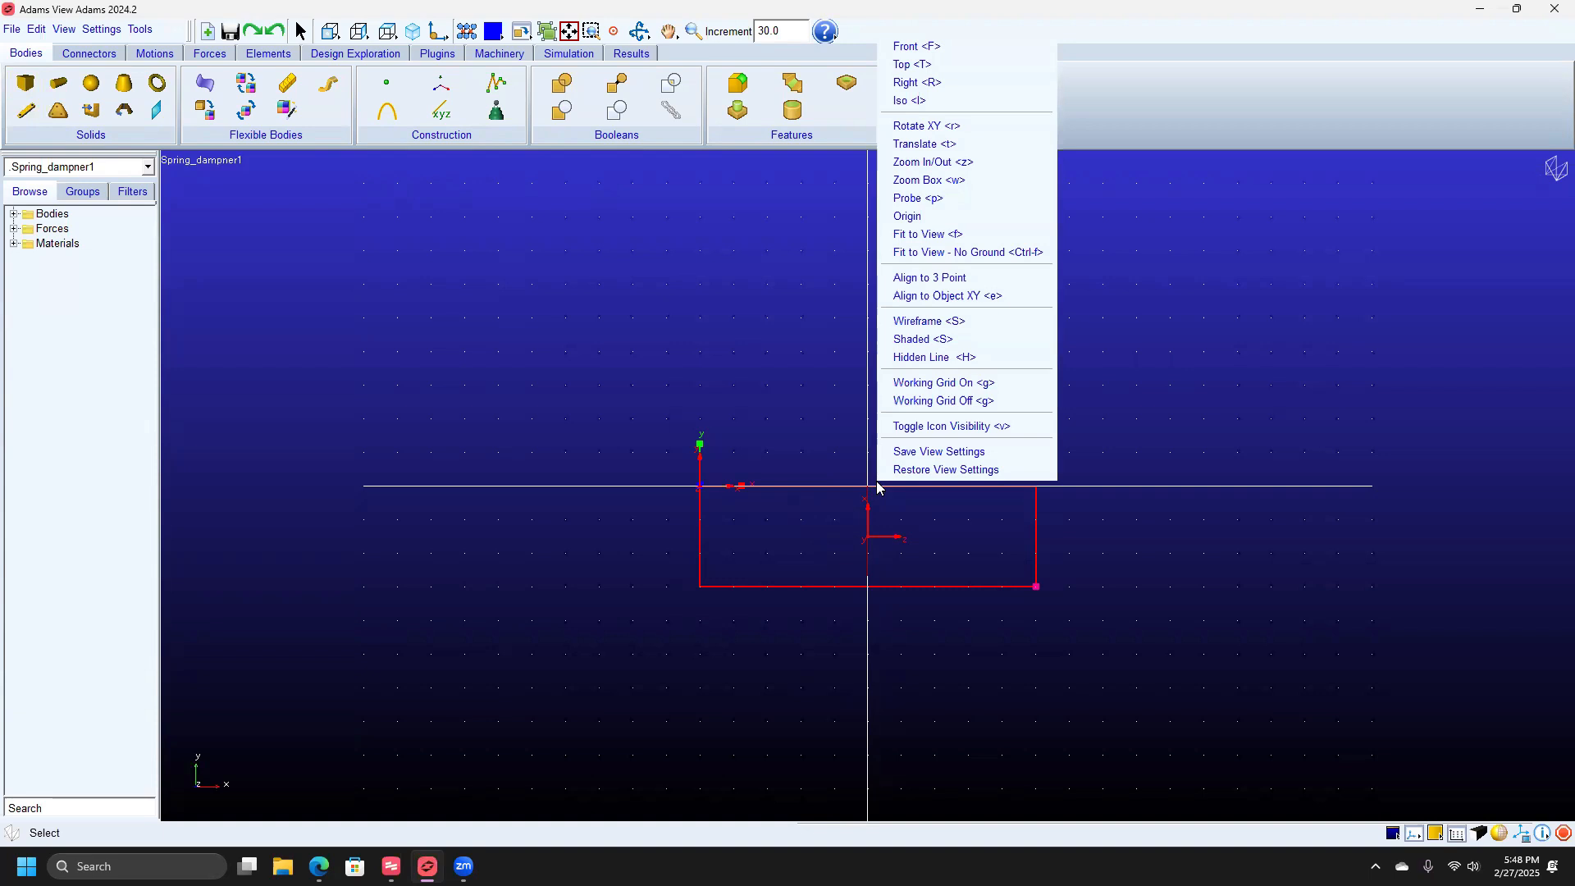
{"action": "right_click", "coordinate": [859, 495]}
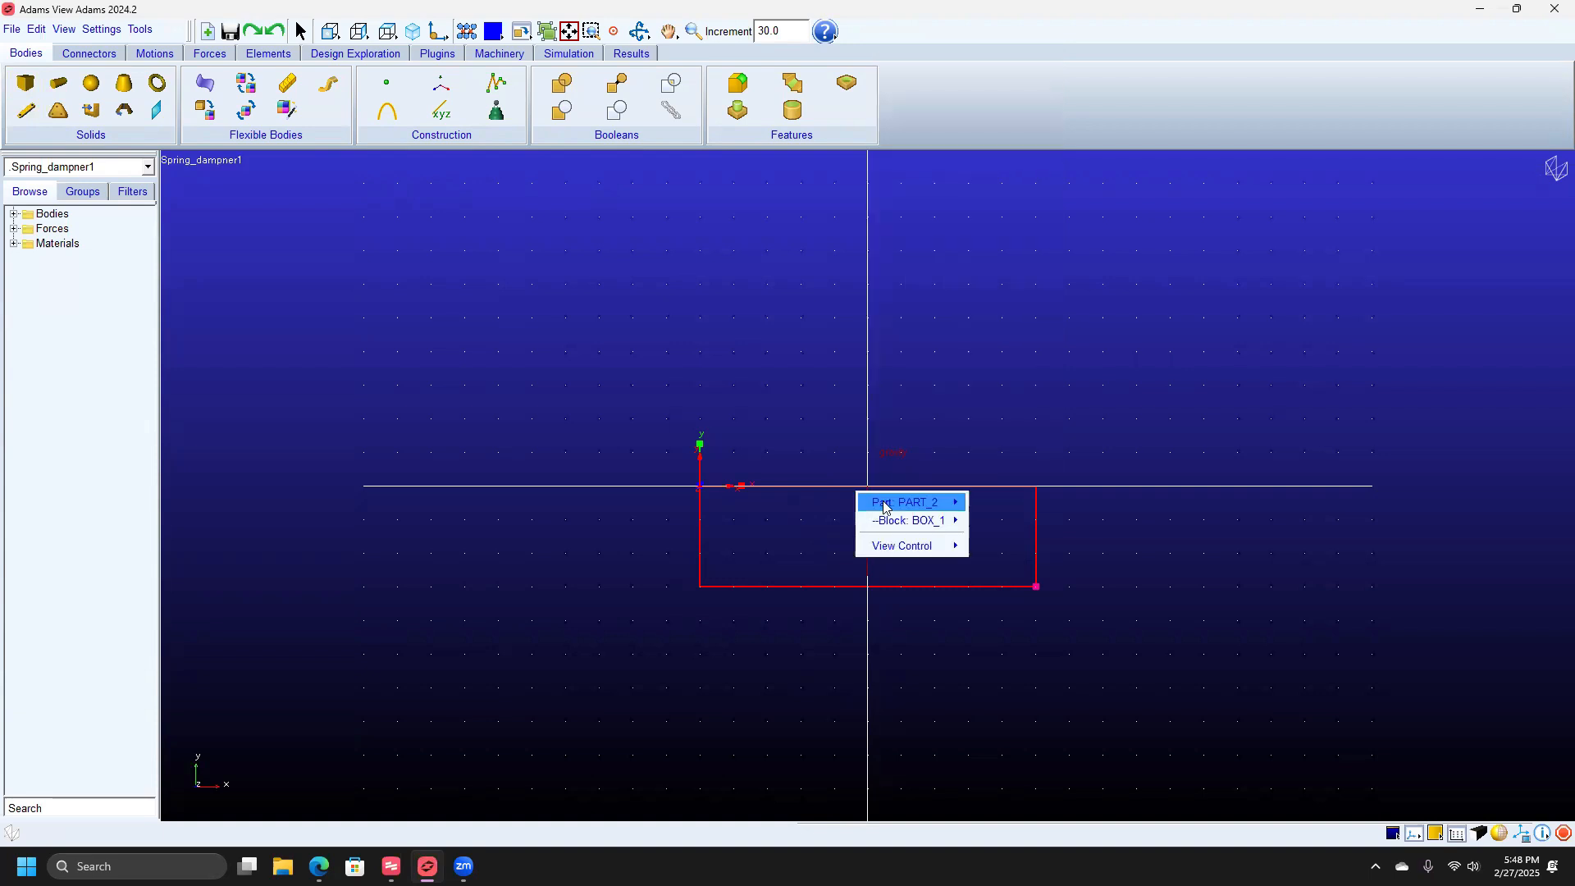
{"action": "mouse_move", "coordinate": [894, 511]}
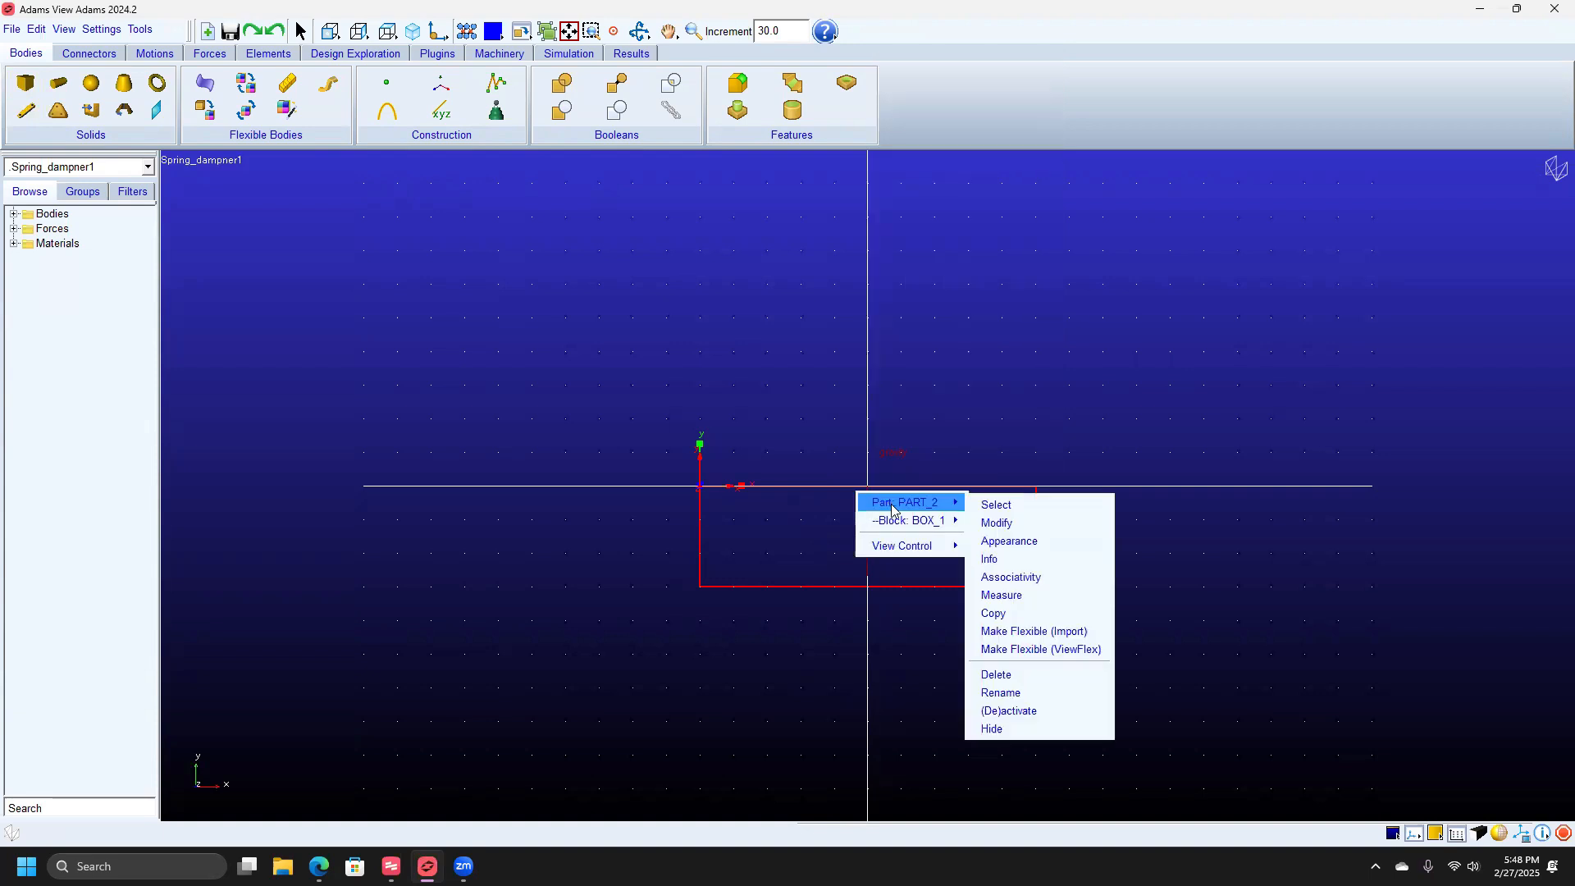
{"action": "left_click", "coordinate": [1019, 524]}
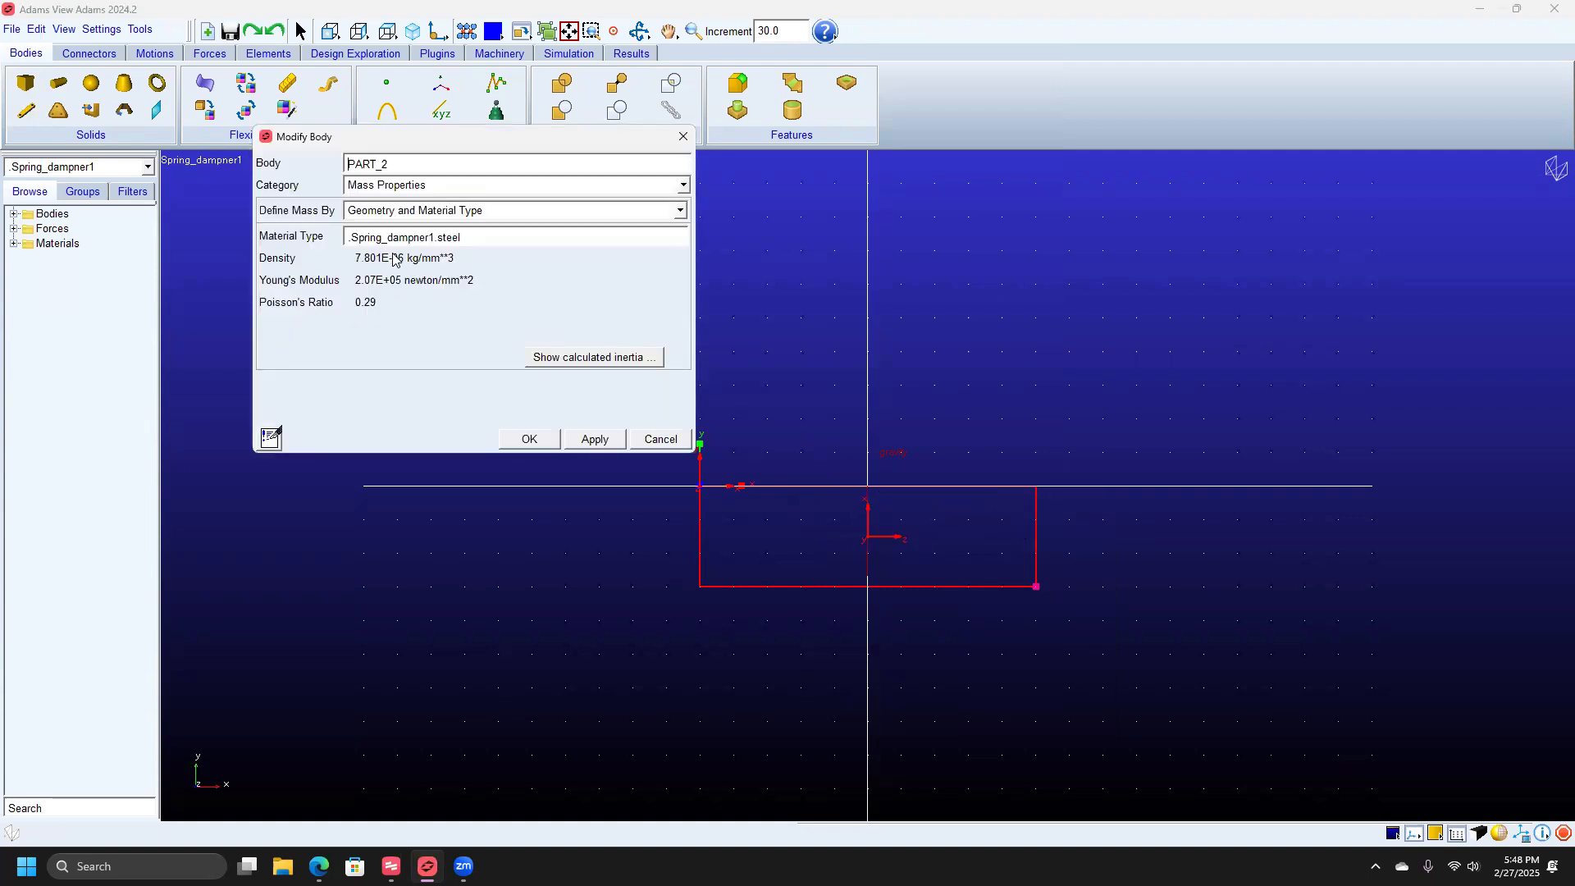
{"action": "left_click", "coordinate": [478, 213]}
{"action": "left_click", "coordinate": [480, 231]}
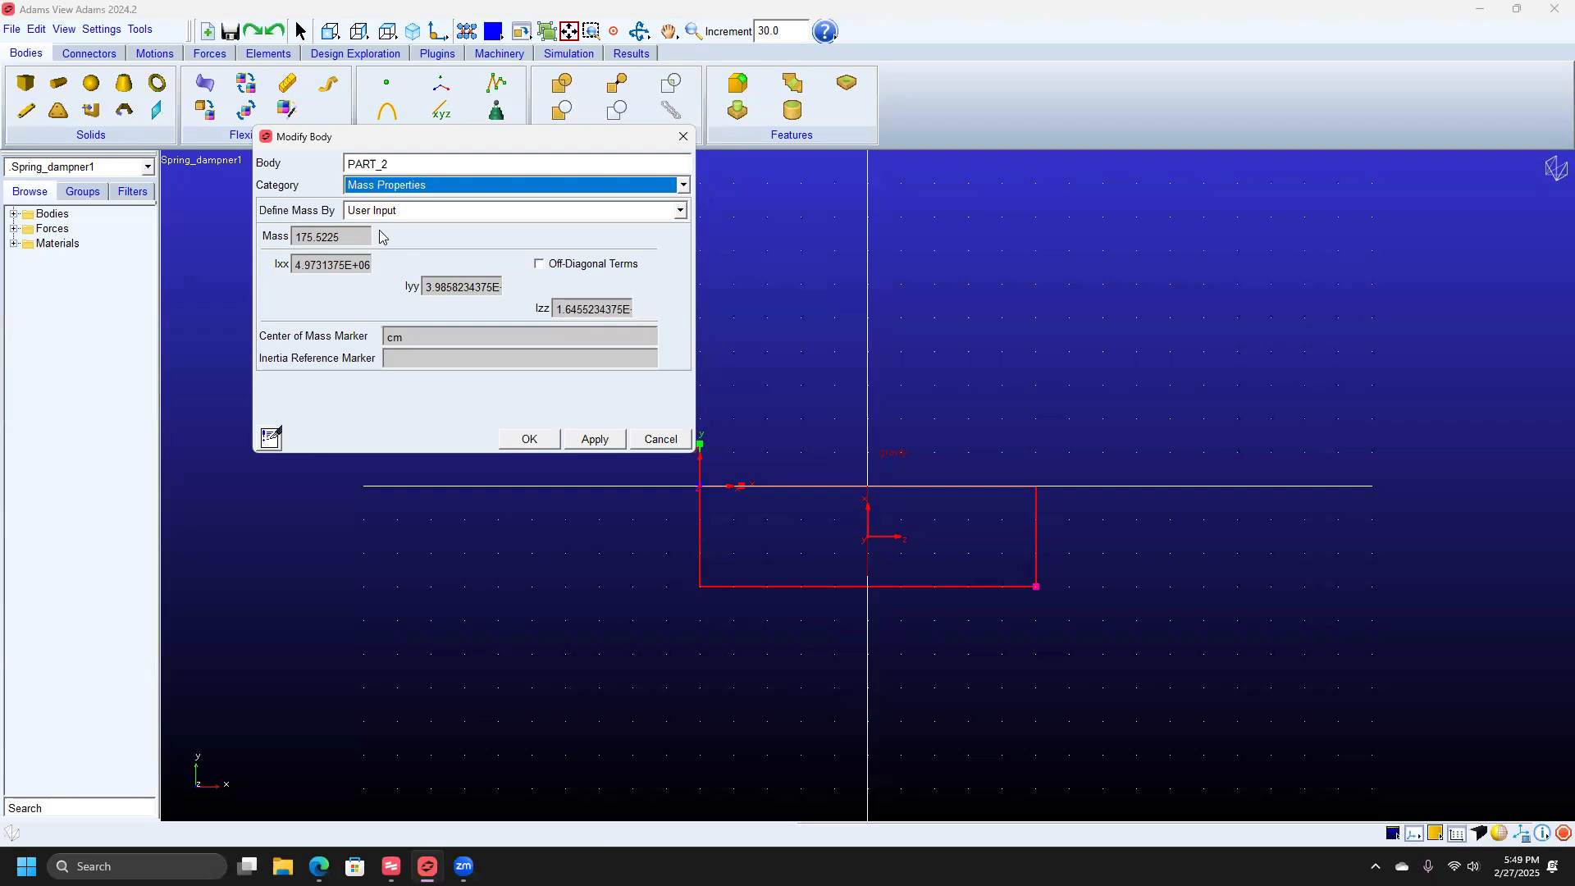
{"action": "double_click", "coordinate": [345, 237]}
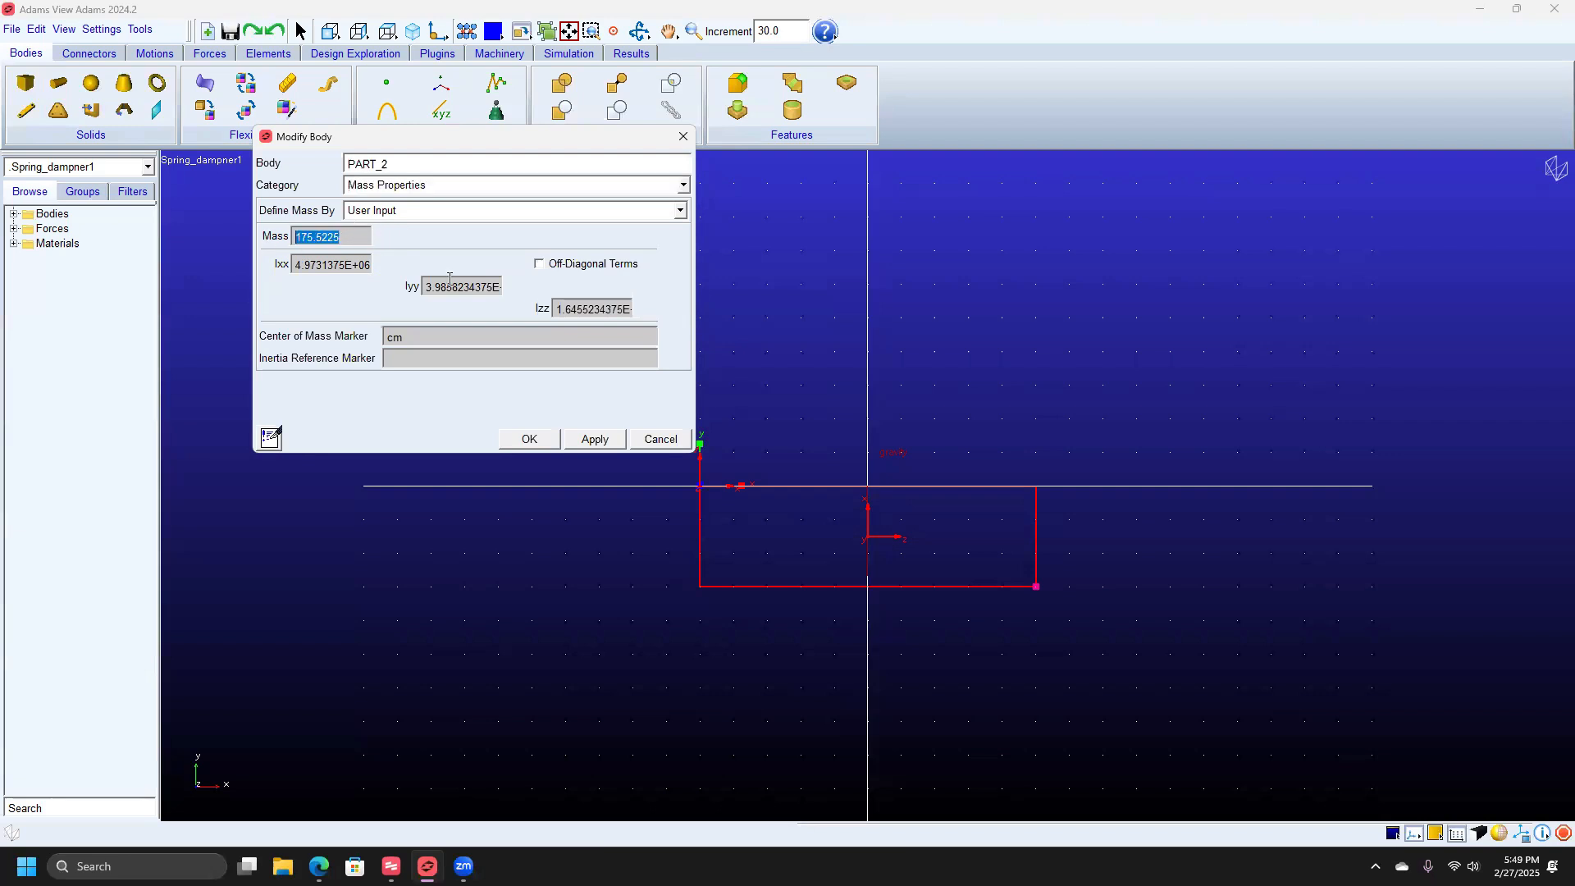
{"action": "type", "text": "187.224"}
{"action": "left_click", "coordinate": [587, 442]}
{"action": "left_click", "coordinate": [529, 440]}
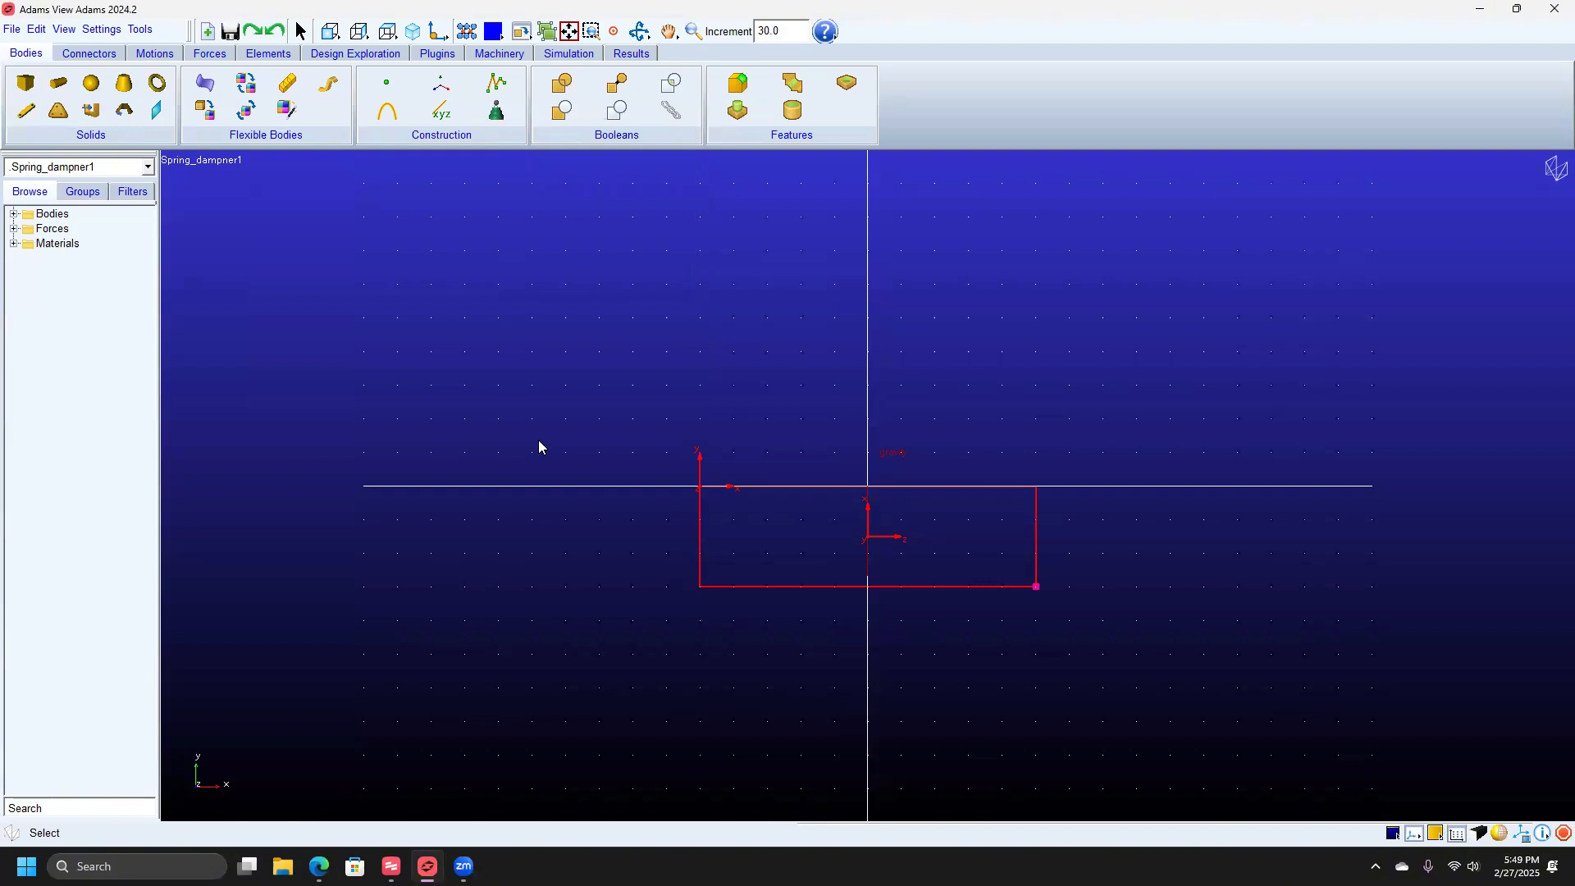
Rotate the view to a side view of the box and zoom out to show the ground line.
{"action": "left_click", "coordinate": [641, 33]}
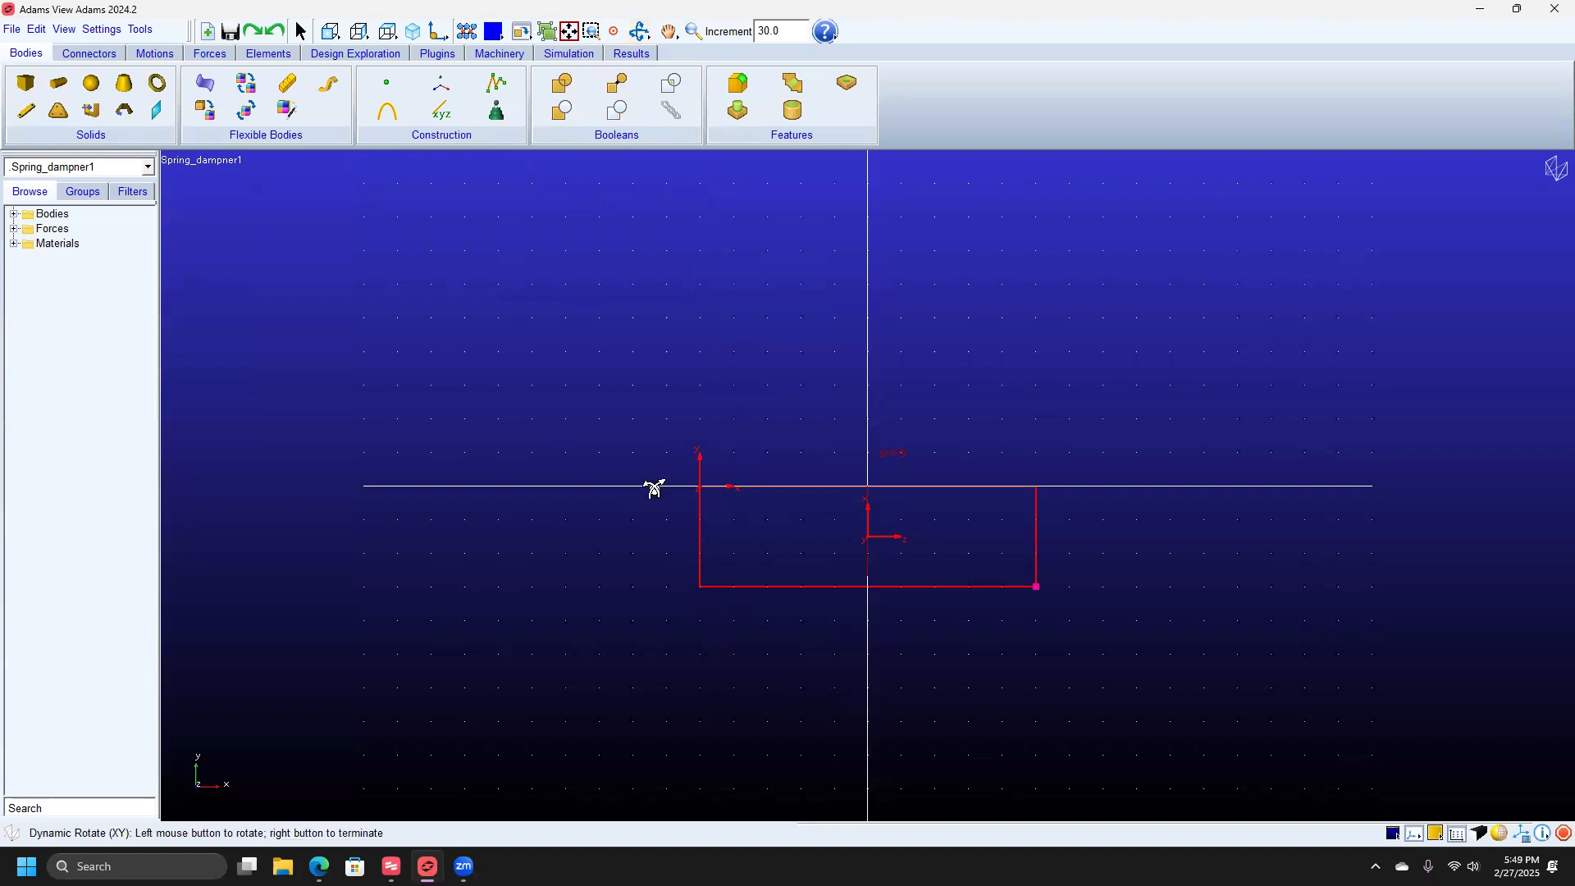
{"action": "mouse_move", "coordinate": [654, 489]}
{"action": "left_mouse_down"}
{"action": "mouse_move", "coordinate": [911, 485]}
{"action": "mouse_move", "coordinate": [1052, 524]}
{"action": "mouse_move", "coordinate": [981, 496]}
{"action": "mouse_move", "coordinate": [985, 475]}
{"action": "mouse_move", "coordinate": [992, 520]}
{"action": "mouse_move", "coordinate": [978, 493]}
{"action": "mouse_move", "coordinate": [999, 490]}
{"action": "left_mouse_up"}
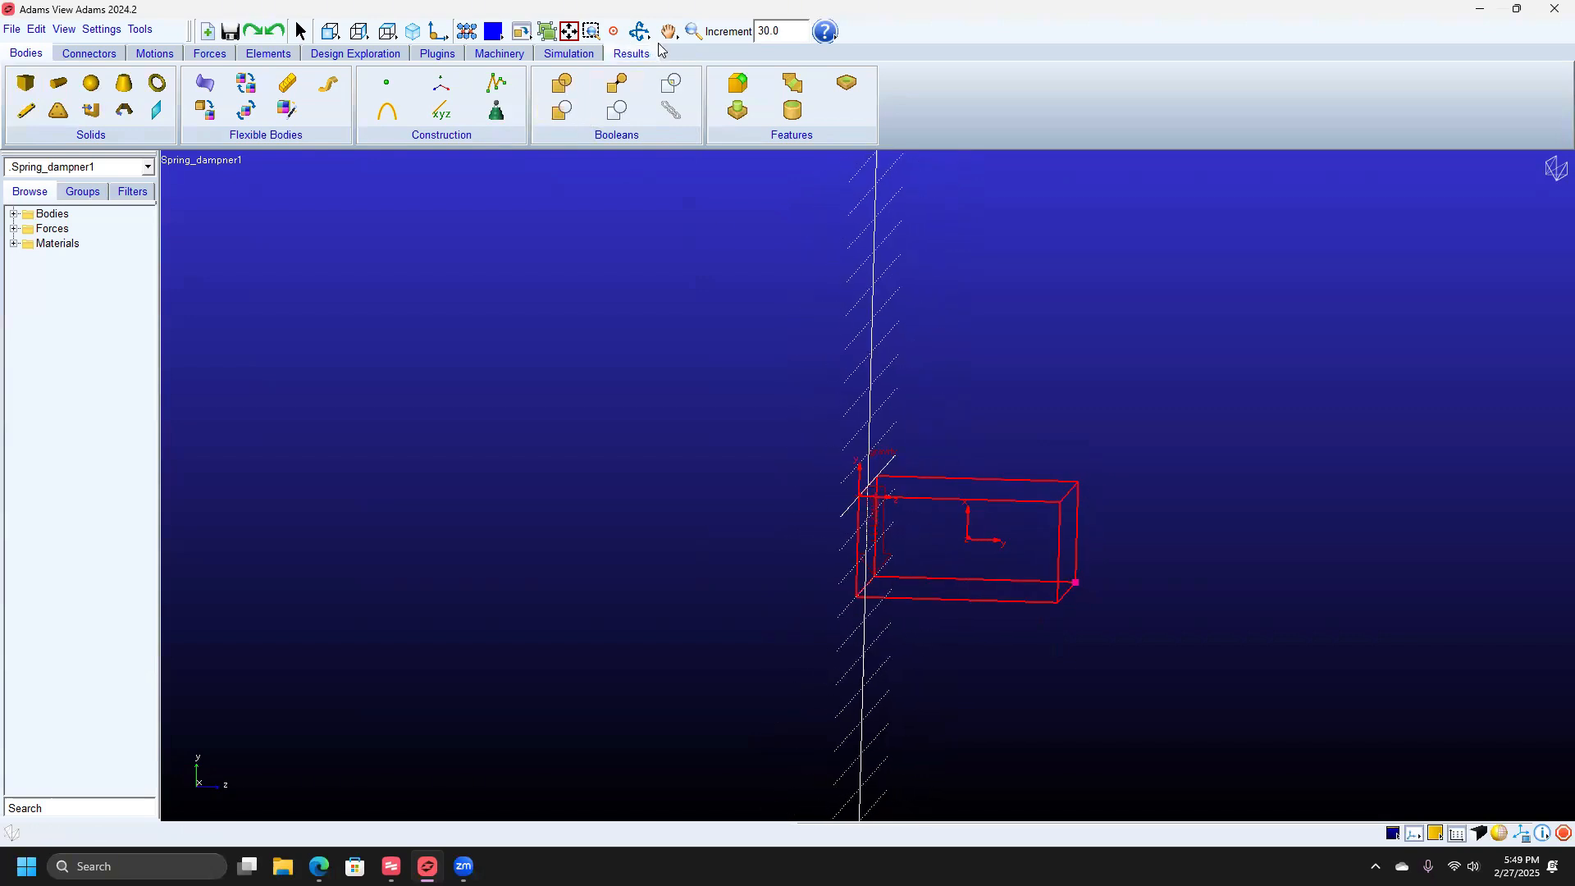
{"action": "left_click", "coordinate": [694, 31]}
{"action": "left_click_drag", "start_coordinate": [792, 244], "coordinate": [834, 309]}
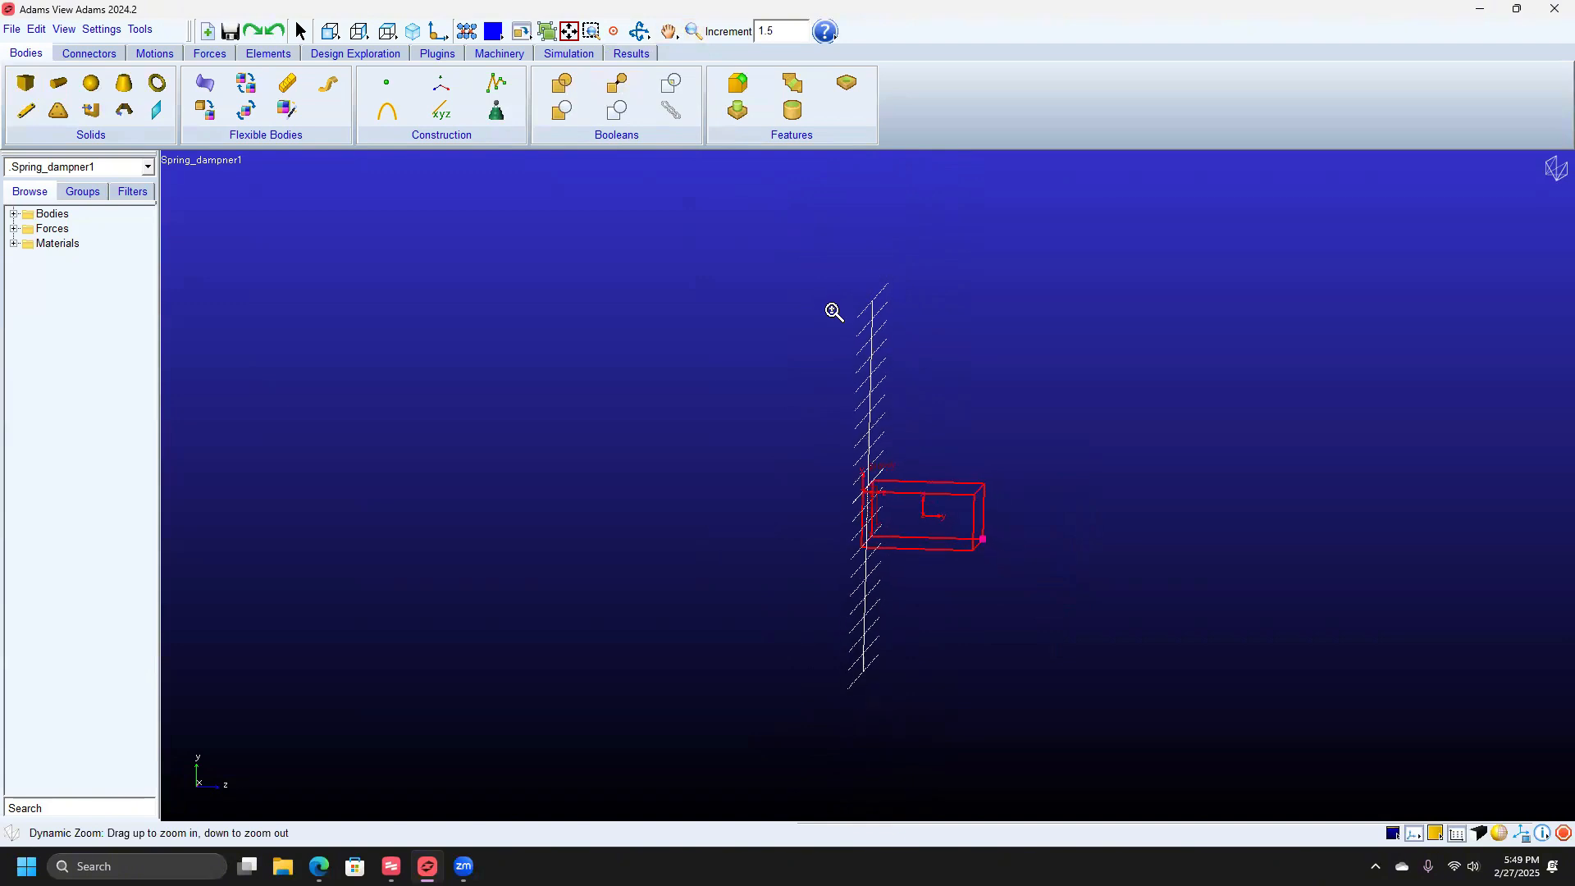
{"action": "right_click", "coordinate": [821, 357]}
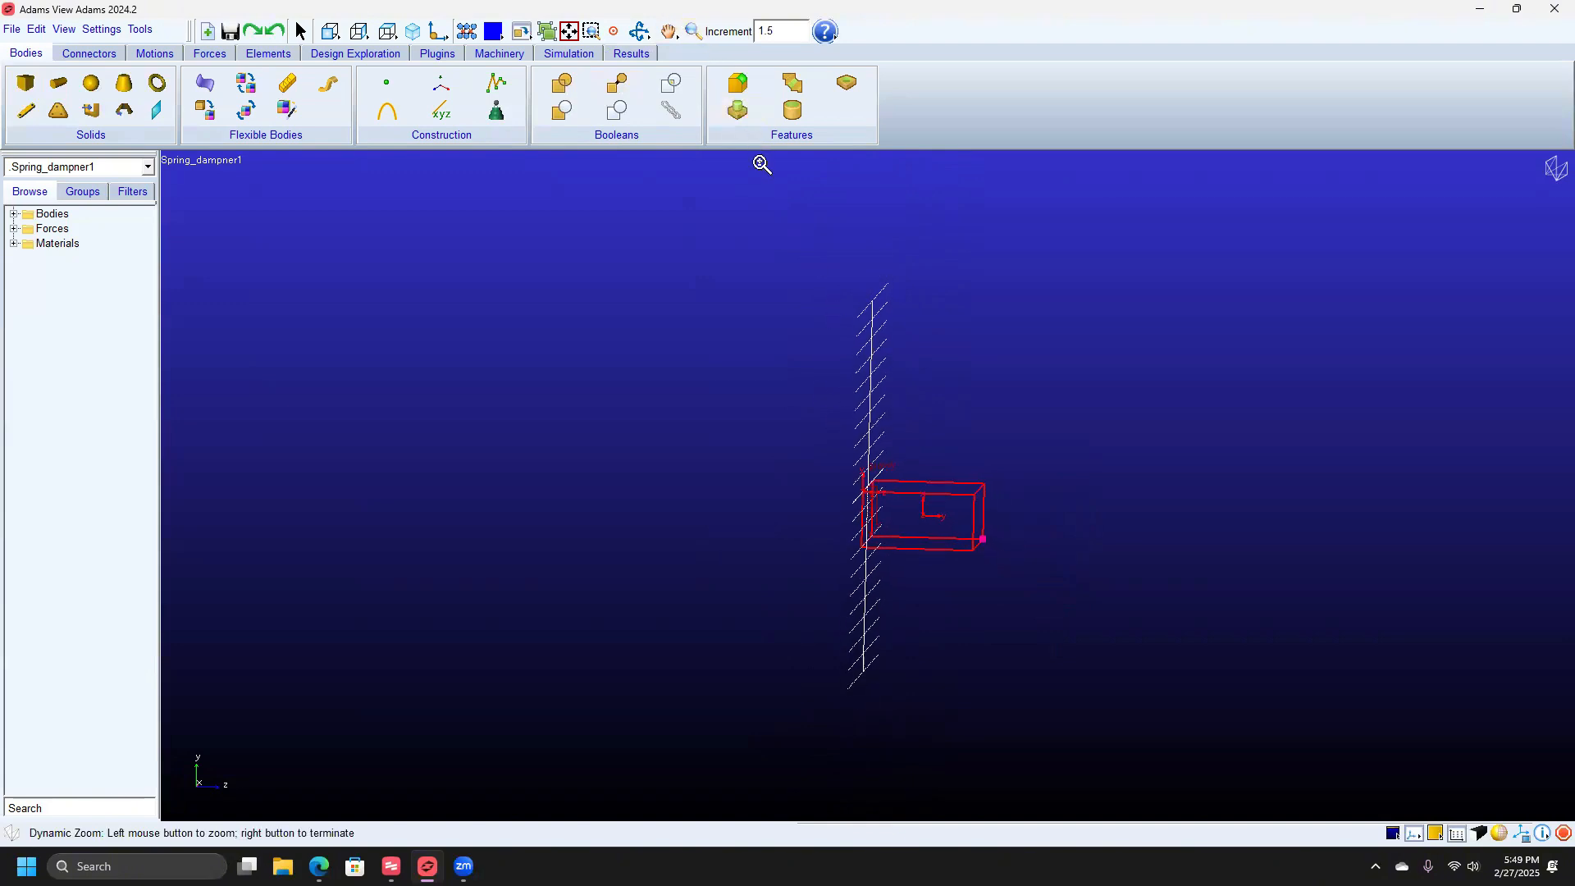
{"action": "left_click", "coordinate": [670, 31]}
{"action": "right_click", "coordinate": [718, 238]}
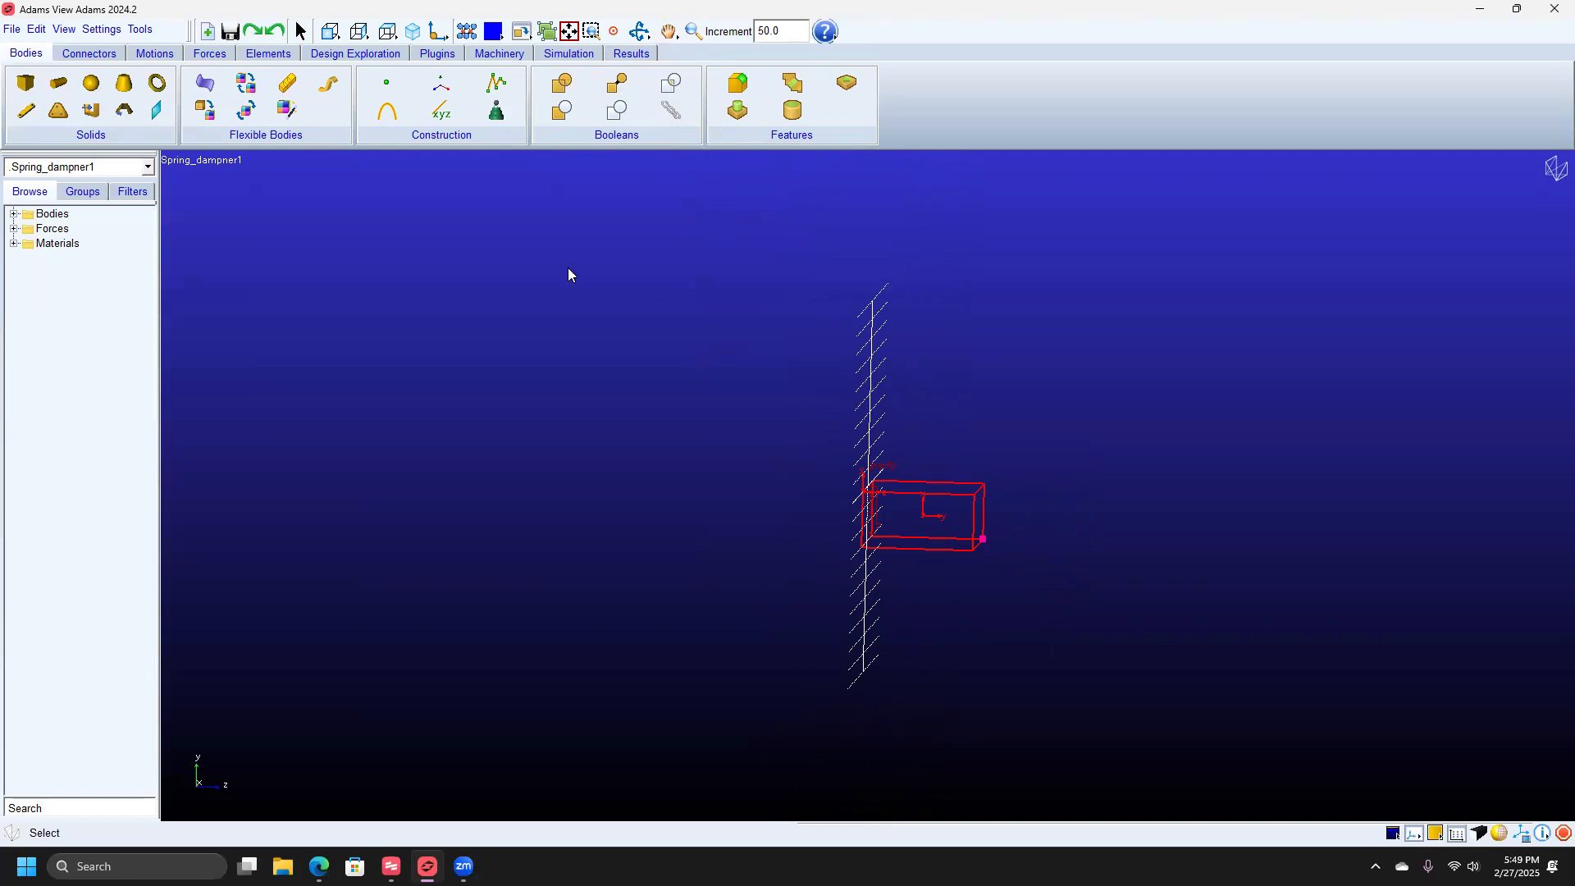
Add a translational joint between PART_2 and ground located at PART_2.cm.
{"action": "left_click", "coordinate": [90, 55]}
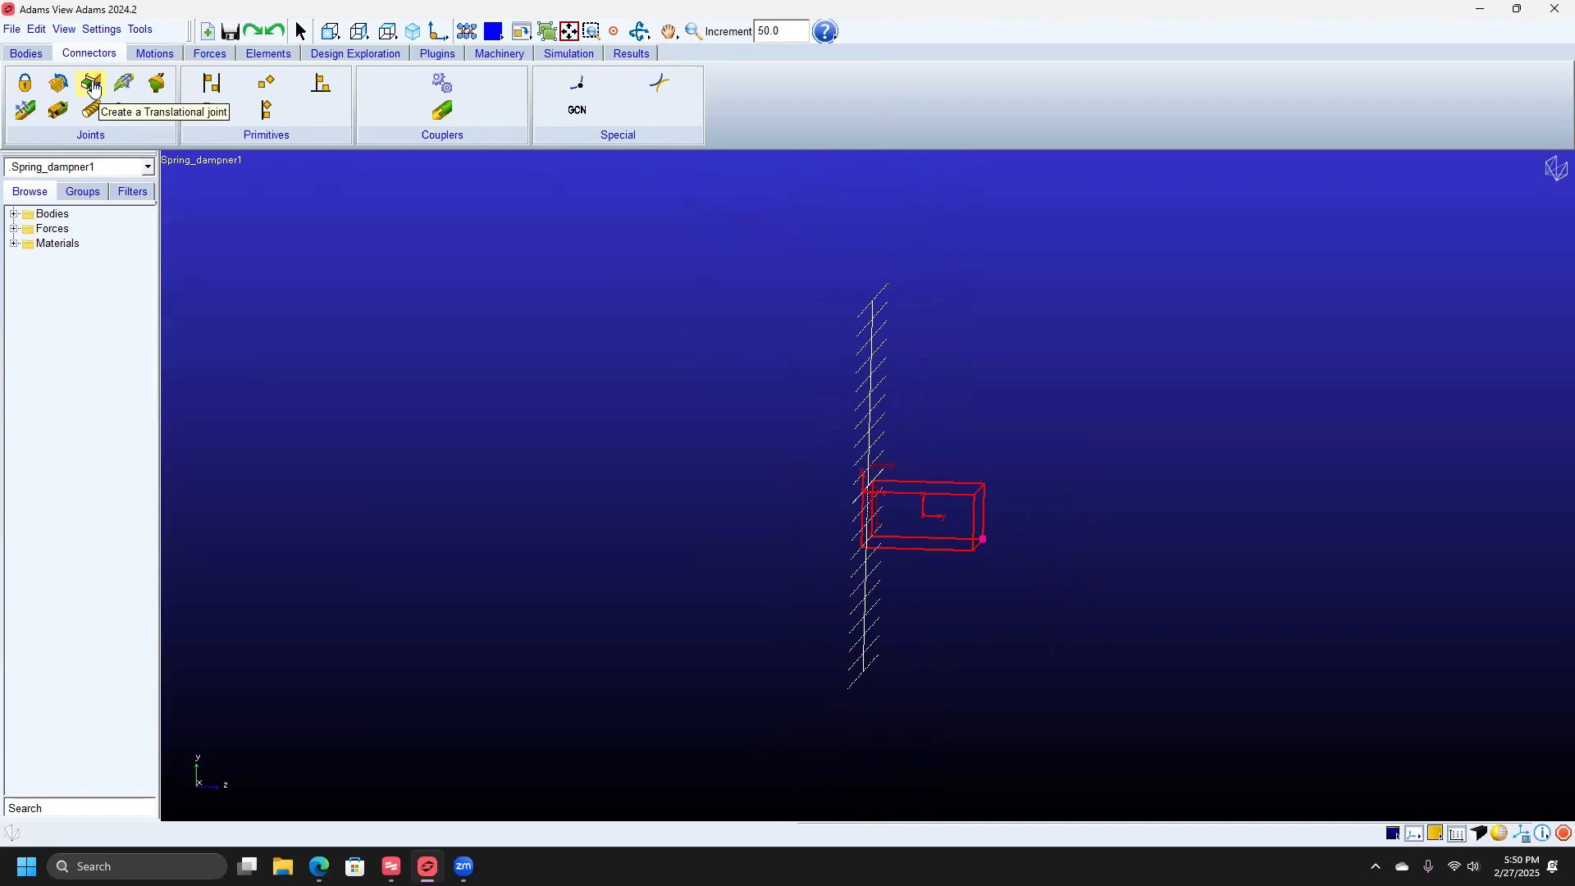
{"action": "left_click", "coordinate": [92, 85]}
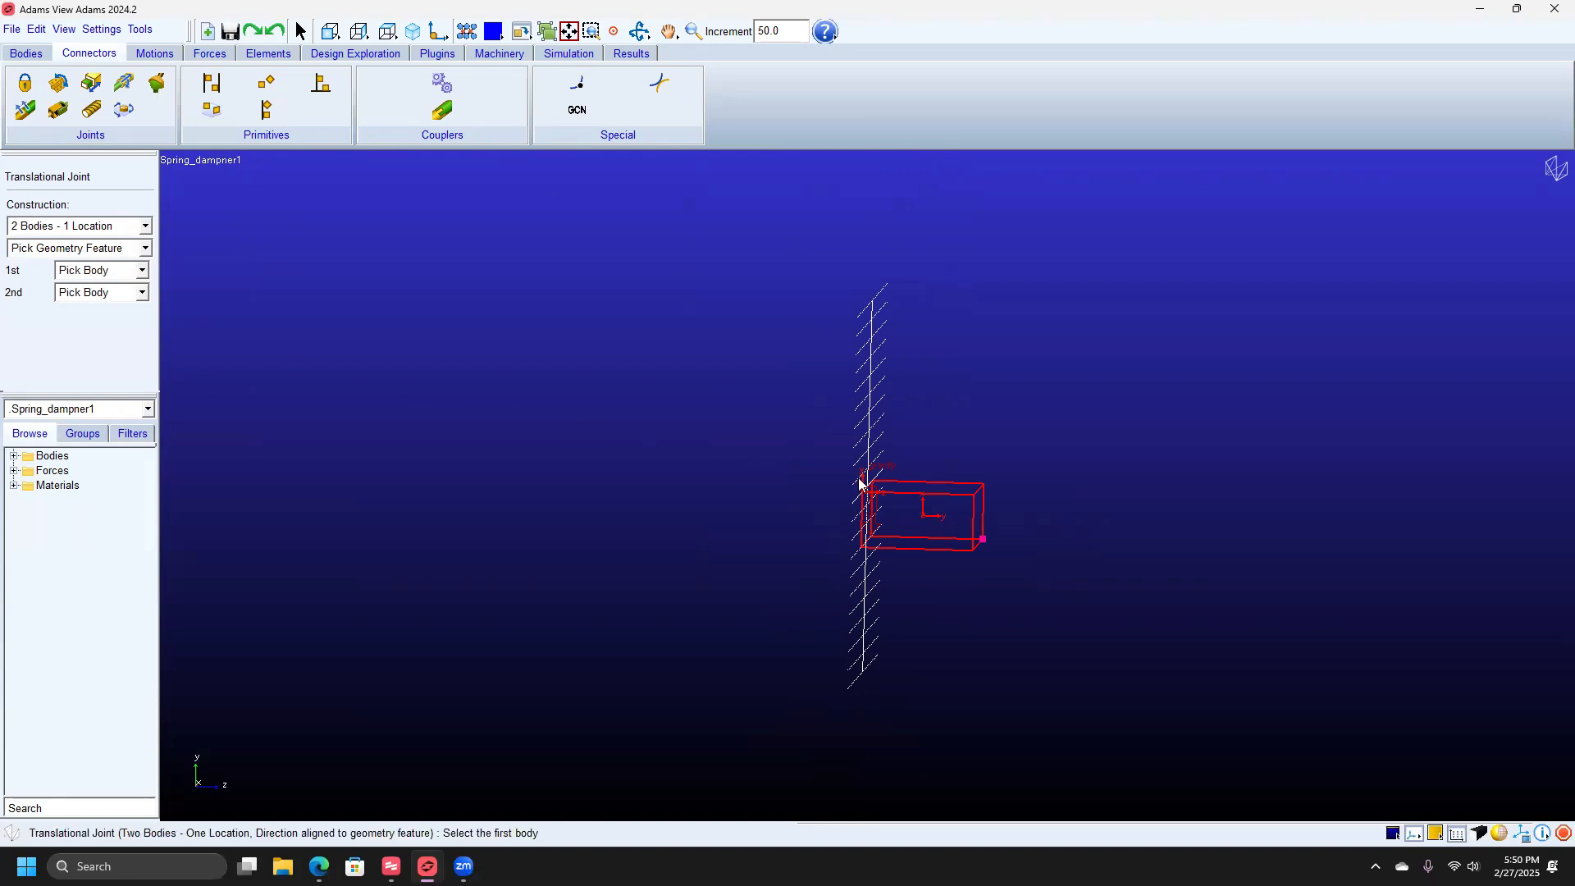
{"action": "left_click", "coordinate": [928, 502]}
{"action": "left_click", "coordinate": [905, 469]}
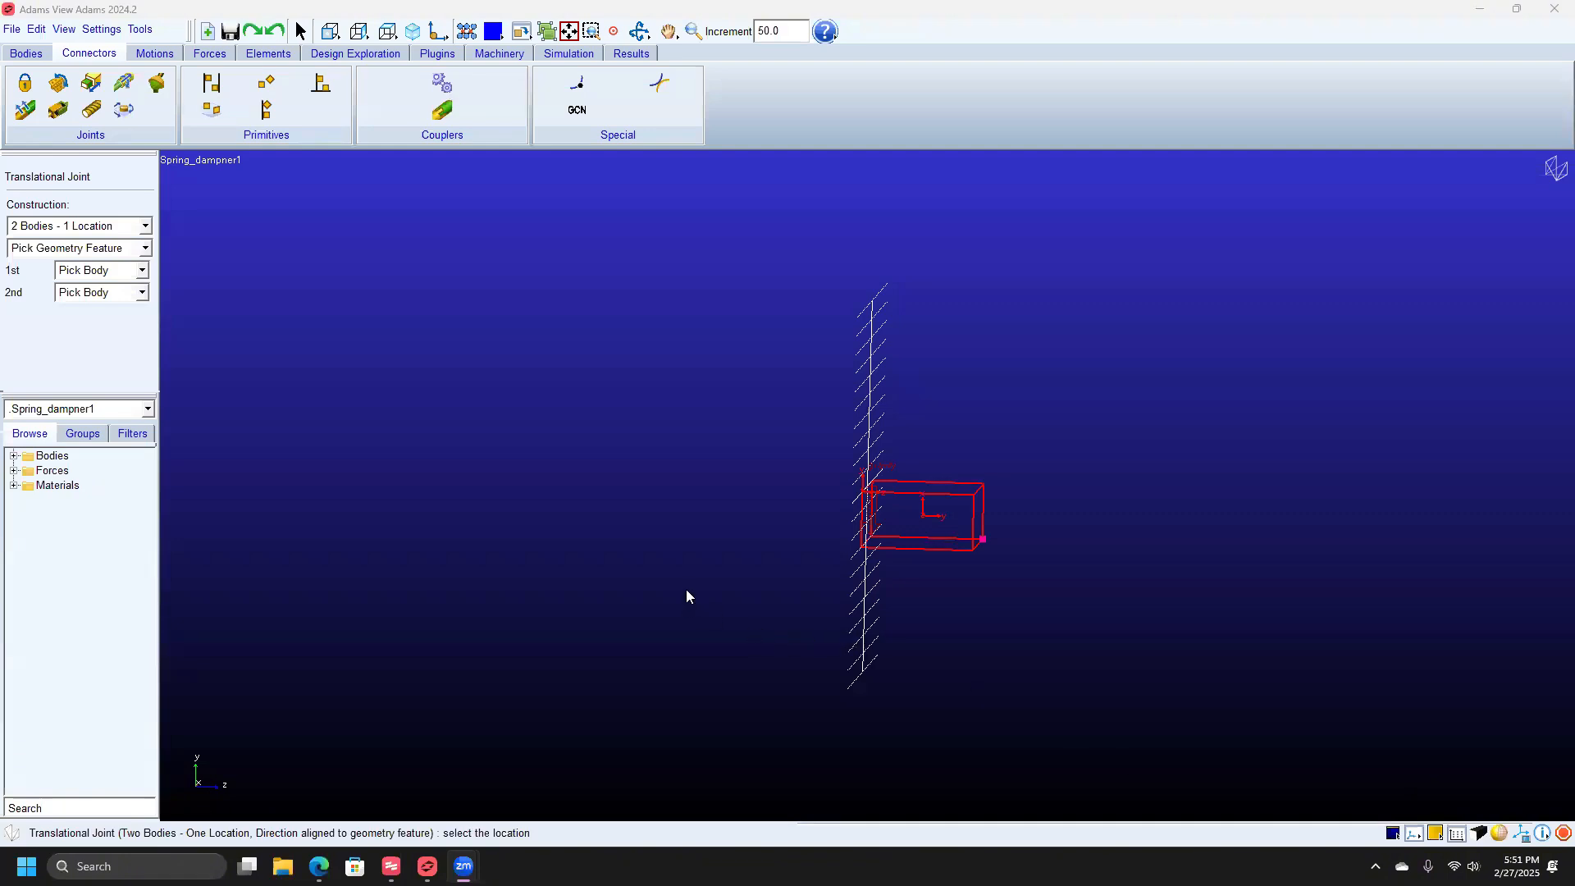
{"action": "left_click", "coordinate": [924, 516]}
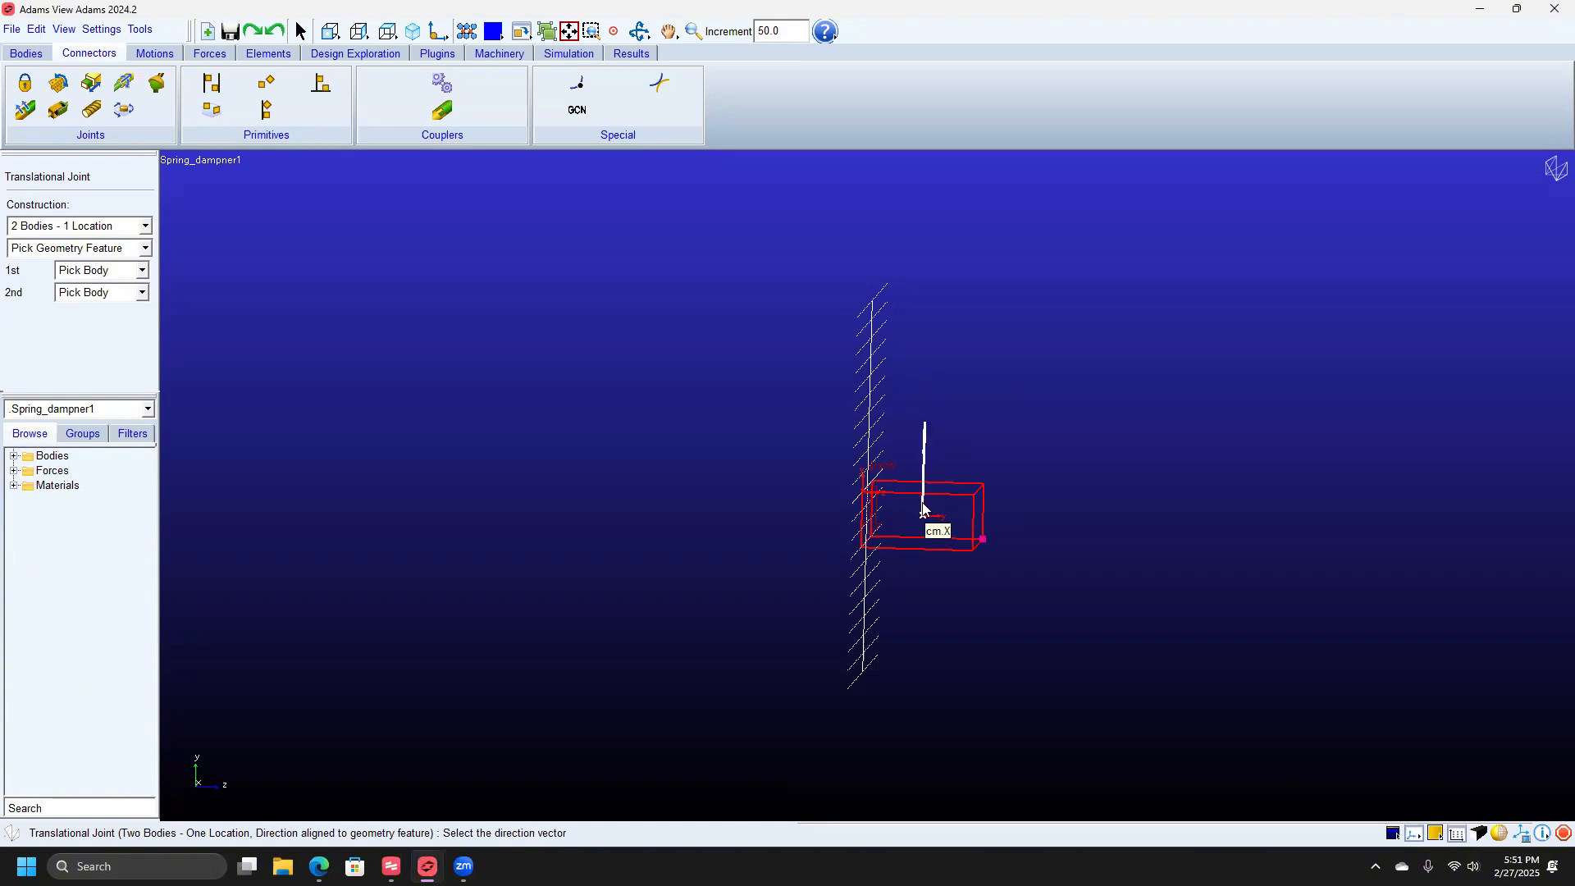
{"action": "left_click", "coordinate": [924, 510]}
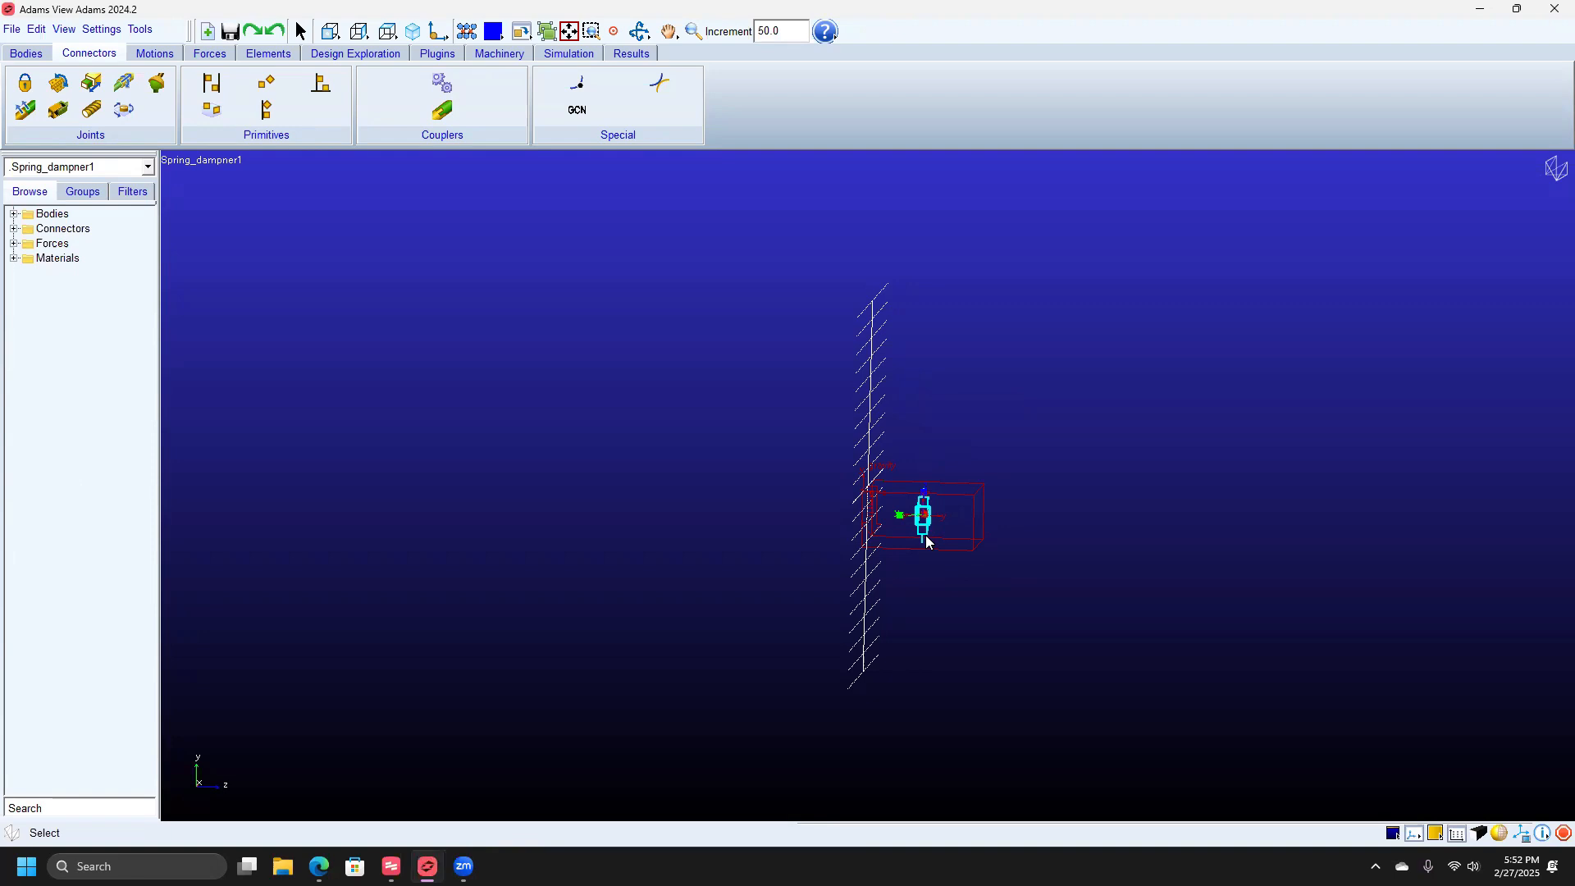
Run the 5.0 s, 50-step simulation with Reset before running checked, then close Simulation Control.
{"action": "left_click", "coordinate": [596, 55]}
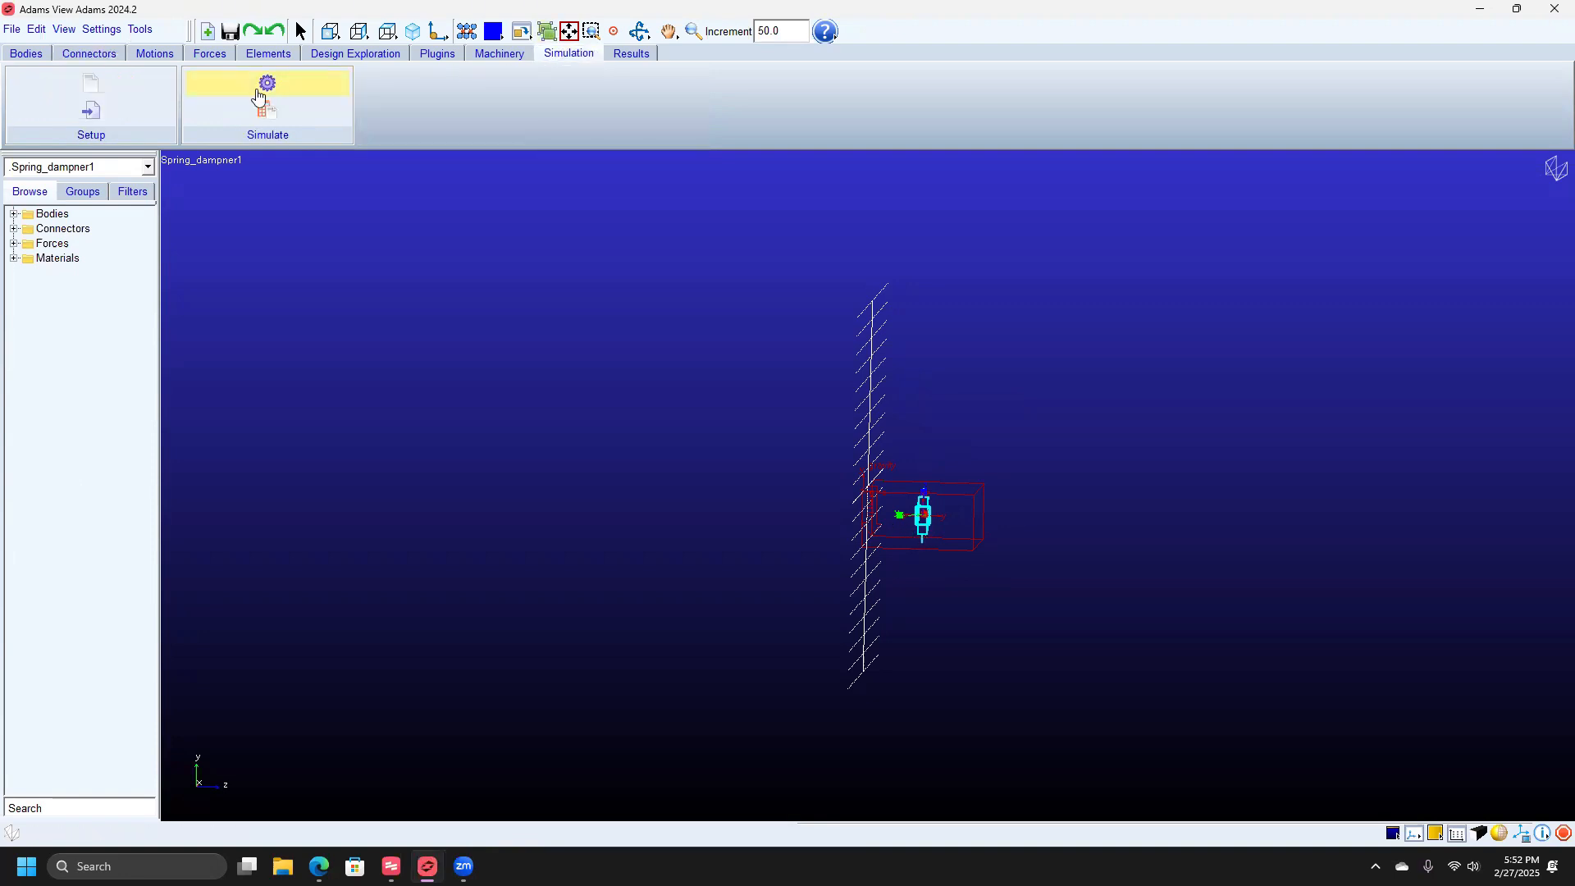
{"action": "left_click", "coordinate": [257, 97]}
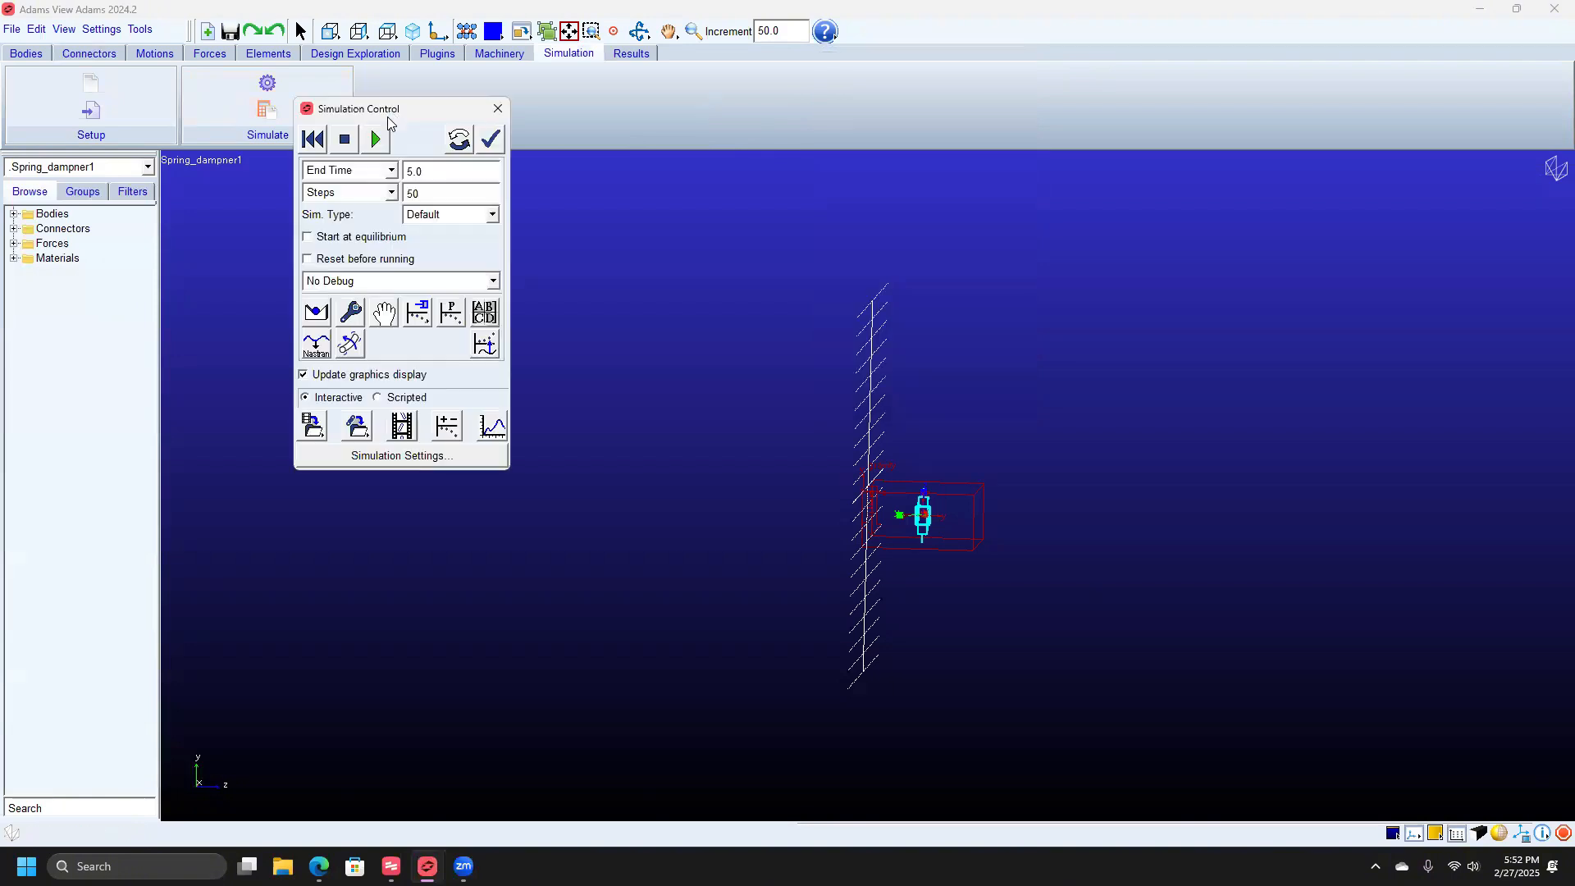
{"action": "left_click_drag", "start_coordinate": [899, 67], "coordinate": [377, 114]}
{"action": "left_click", "coordinate": [378, 140]}
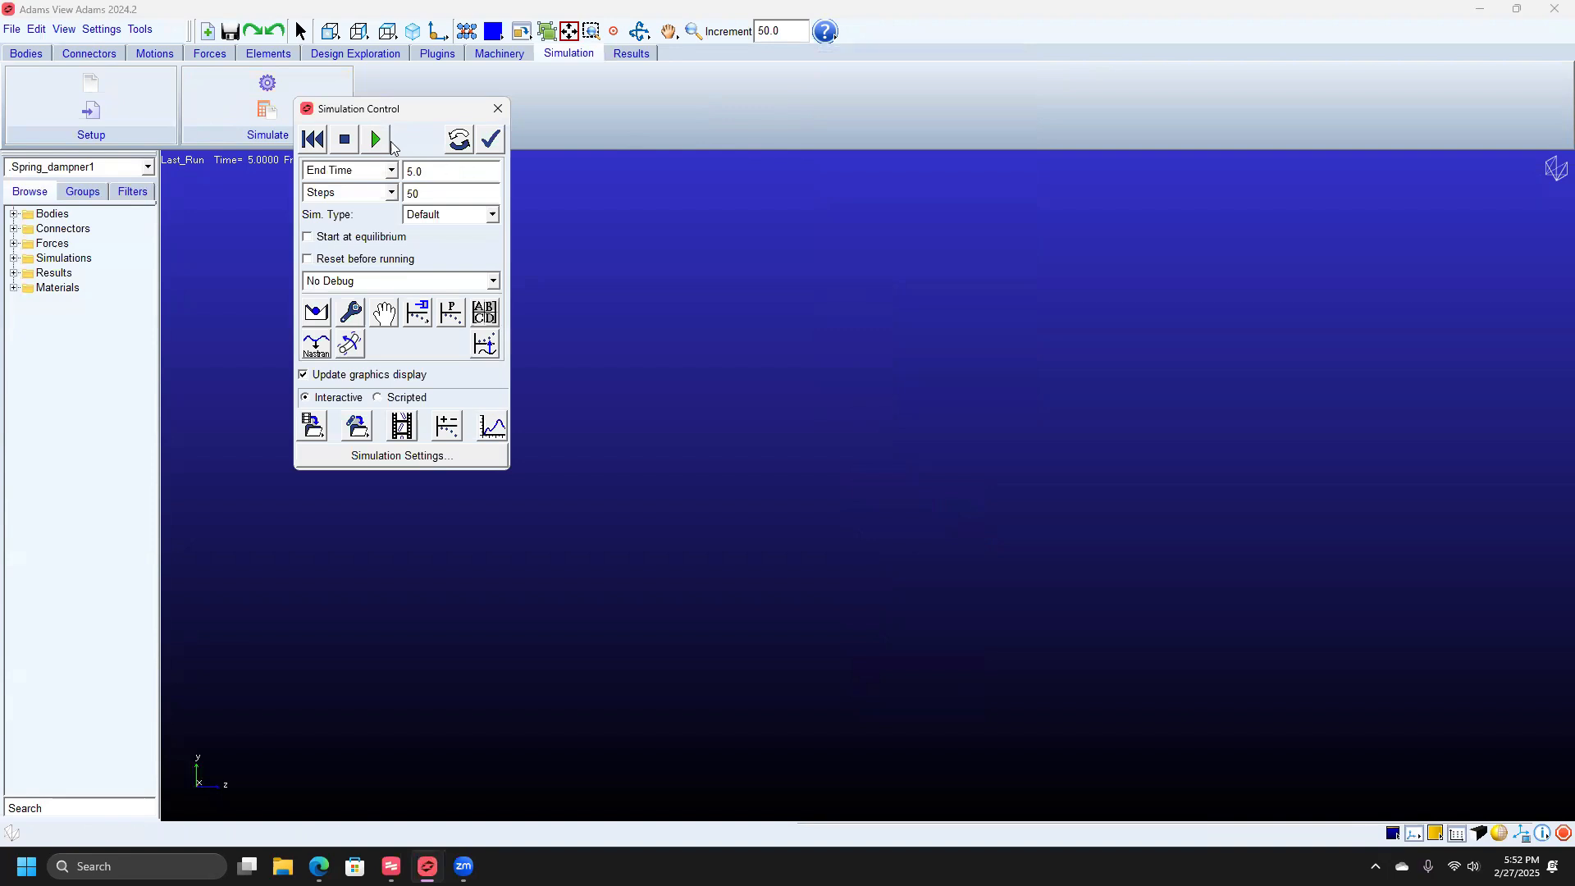
{"action": "left_click", "coordinate": [308, 259]}
{"action": "left_click", "coordinate": [377, 139]}
{"action": "left_click", "coordinate": [381, 146]}
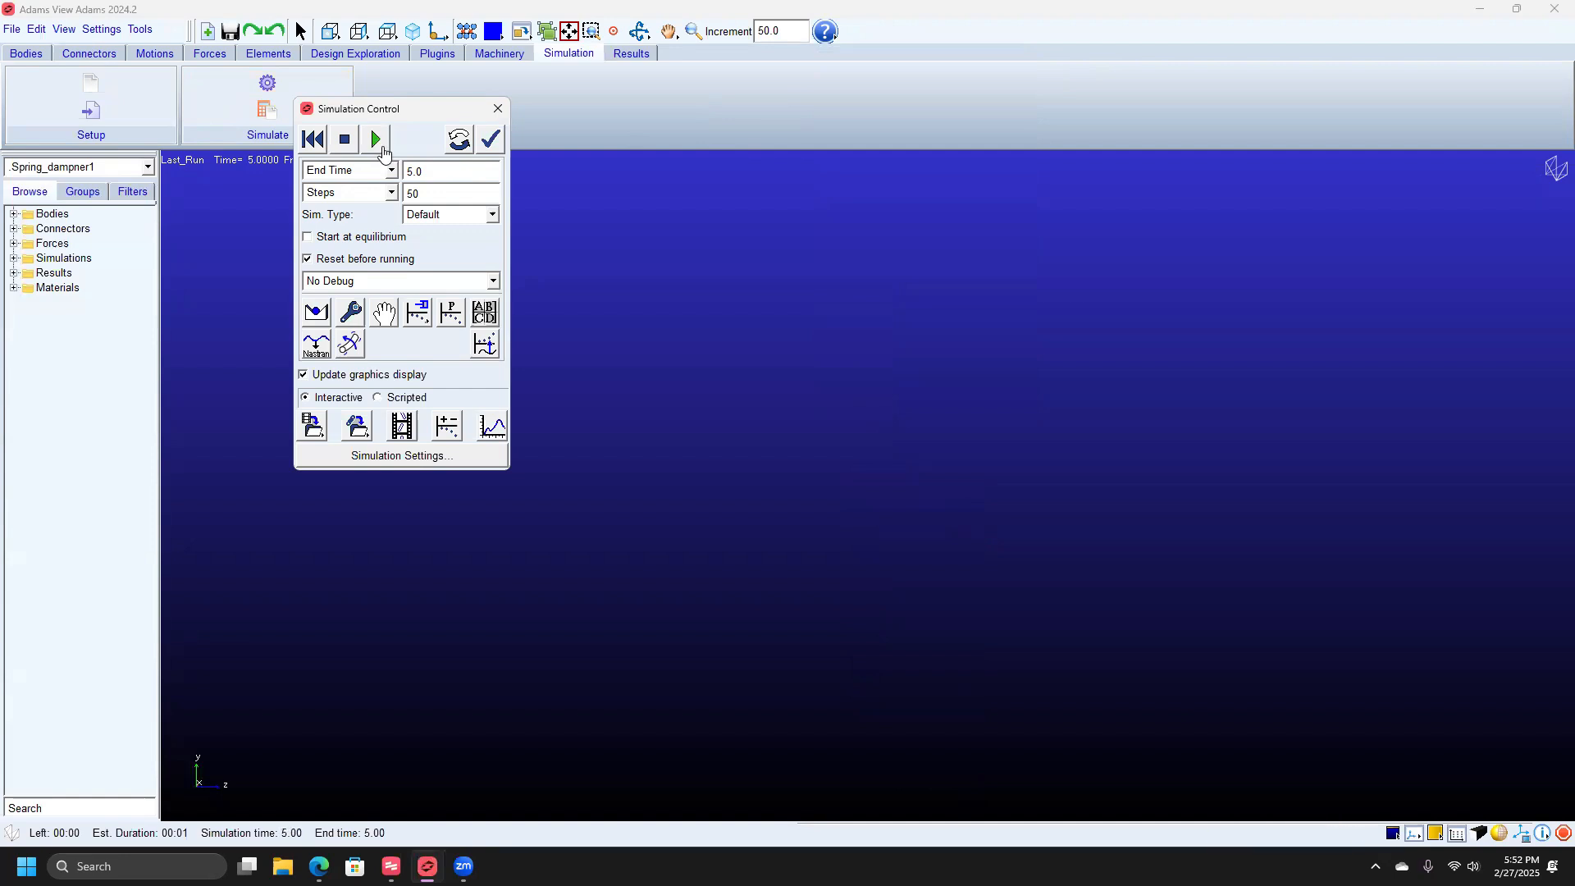
{"action": "left_click", "coordinate": [496, 110]}
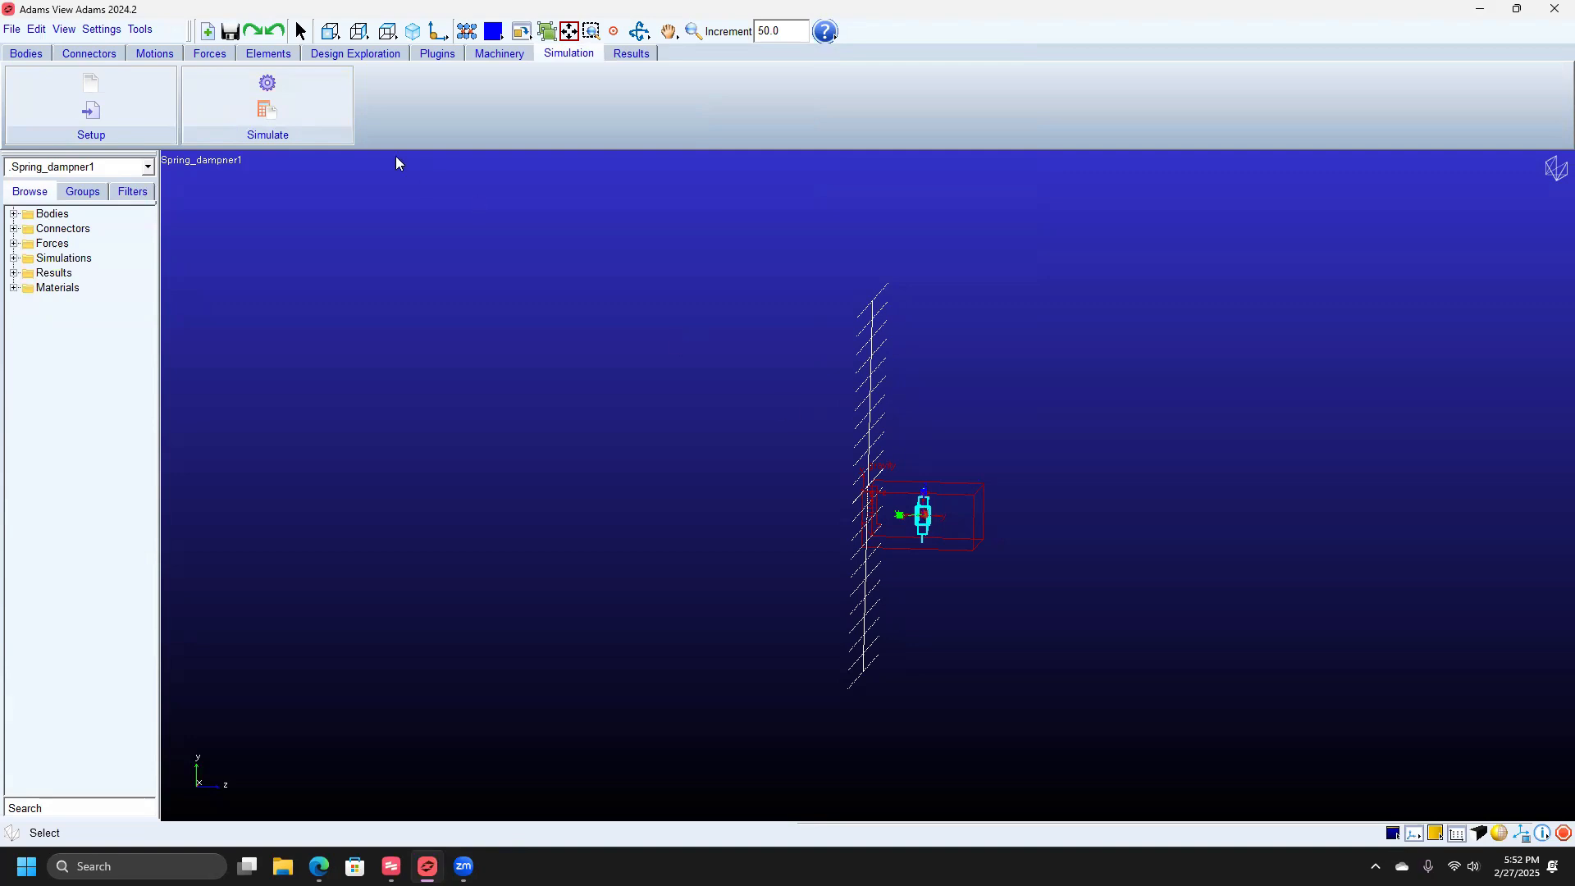
Pick PART_2.cm as the working grid's new origin location.
{"action": "left_click", "coordinate": [112, 34]}
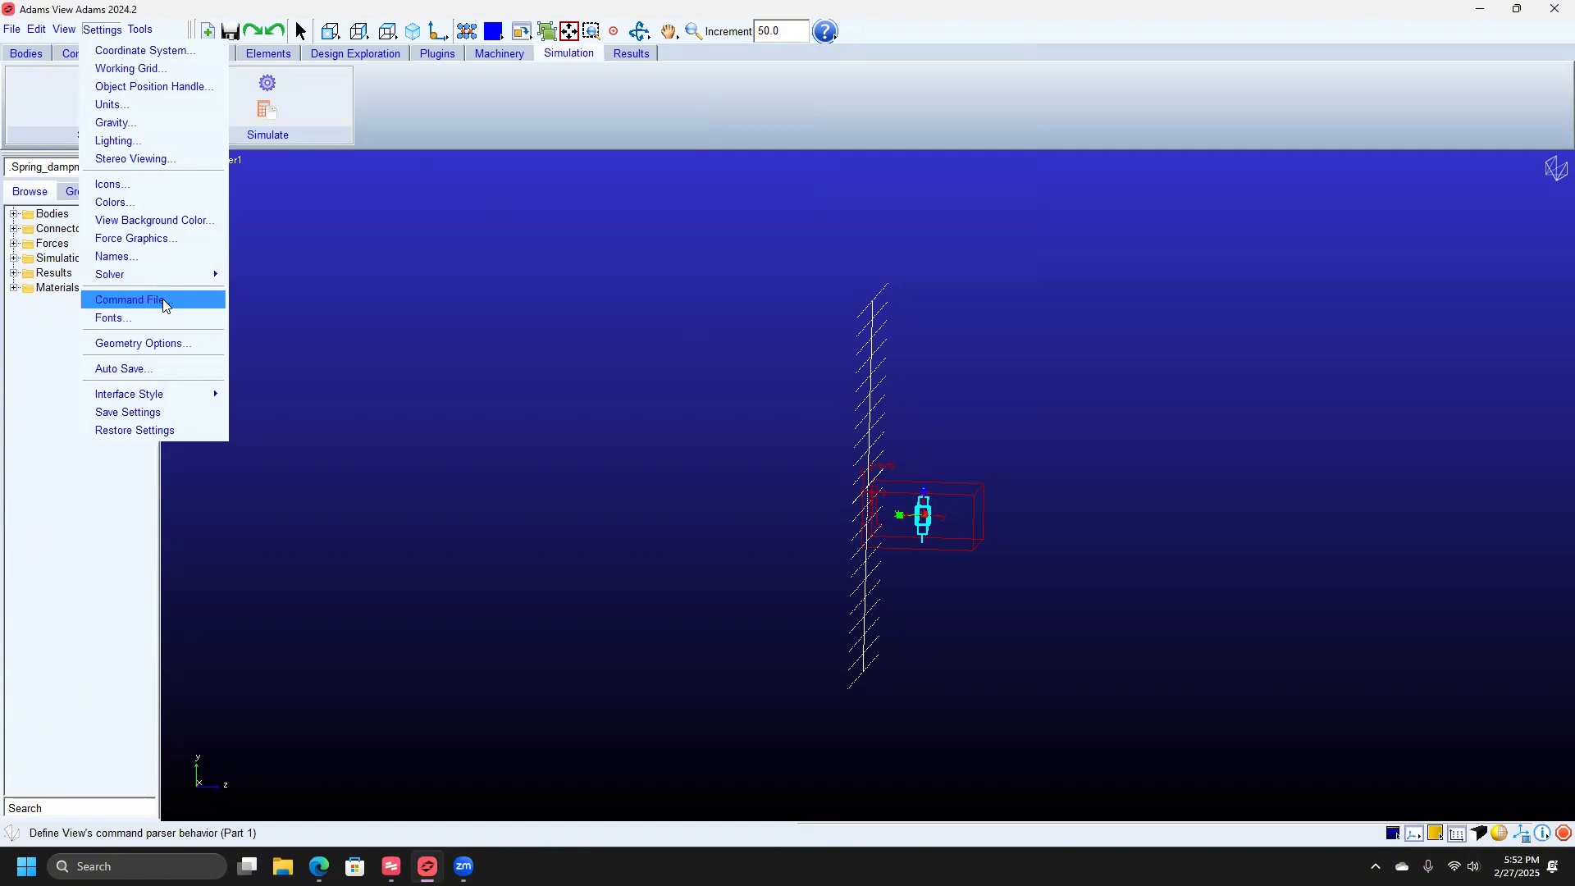
{"action": "left_click", "coordinate": [187, 72]}
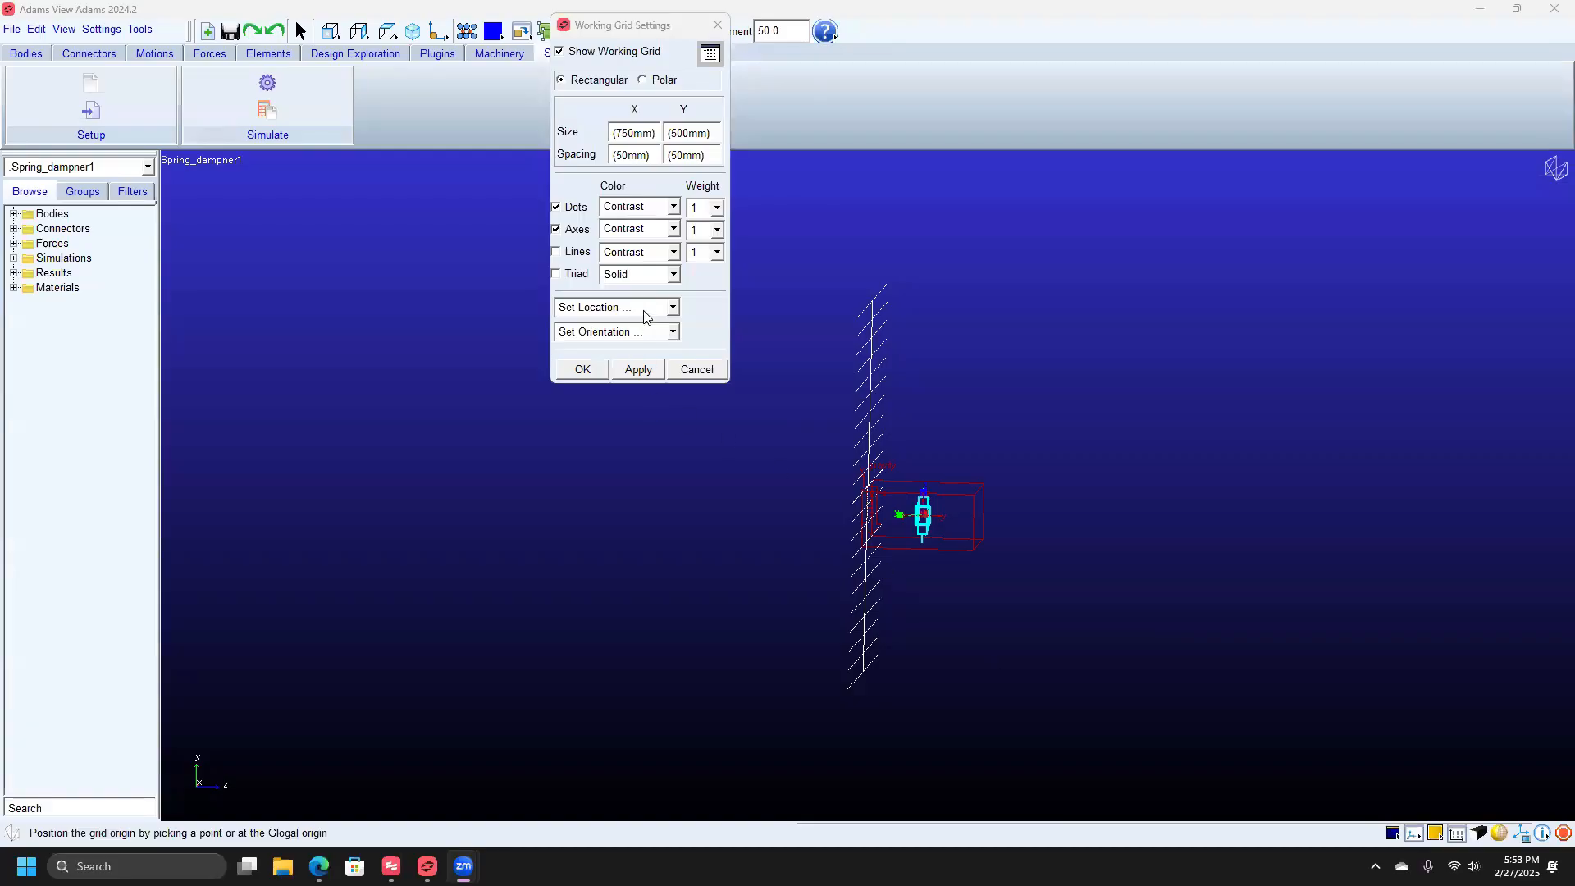
{"action": "left_click", "coordinate": [650, 311]}
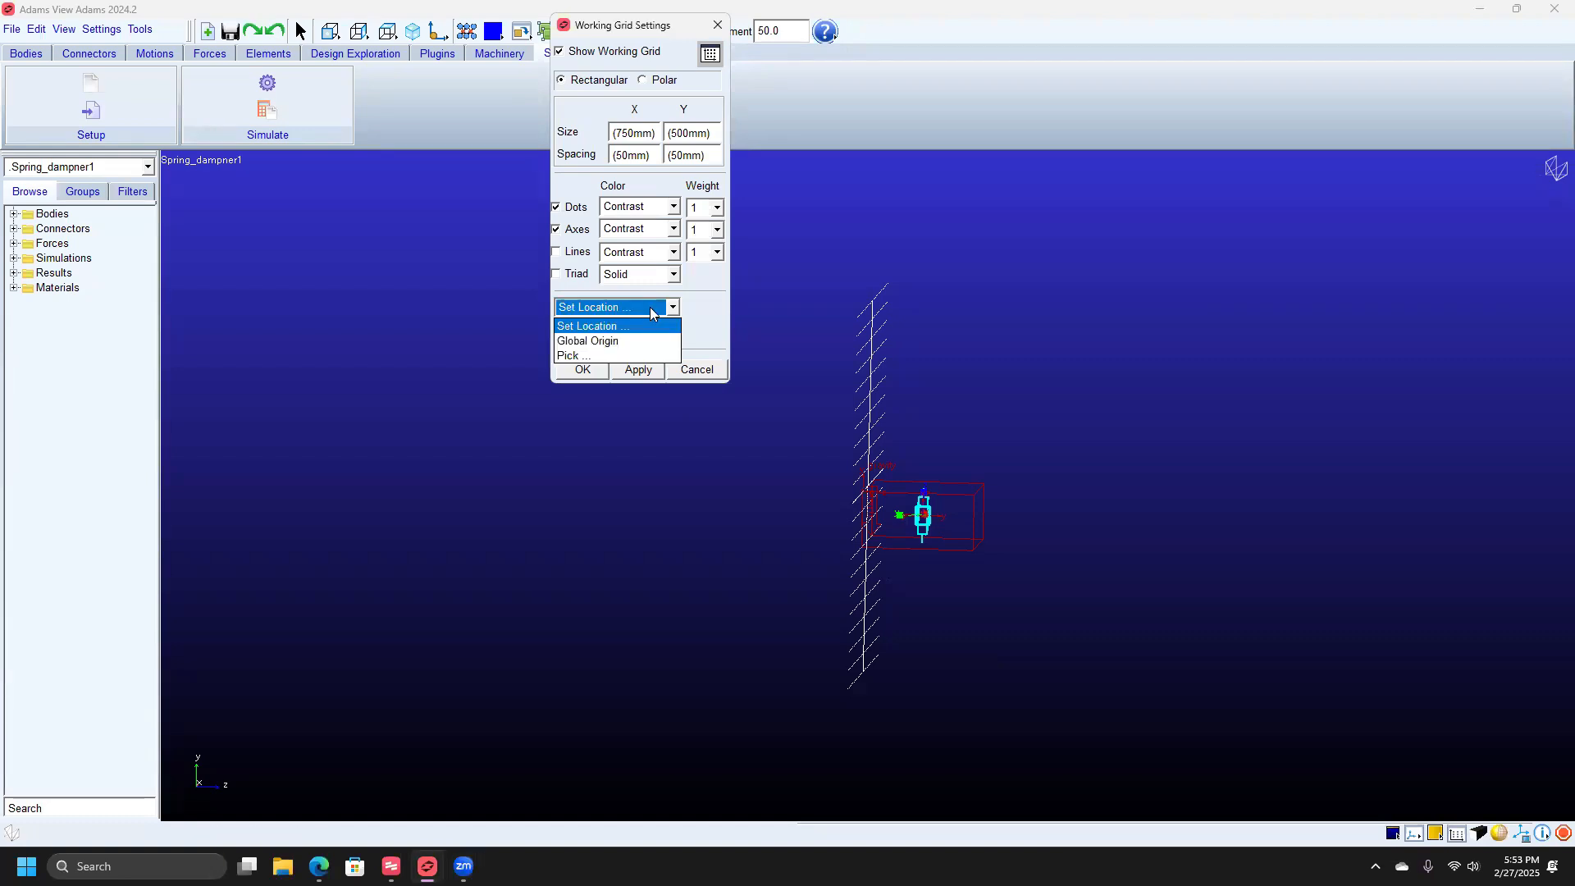
{"action": "left_click", "coordinate": [622, 357]}
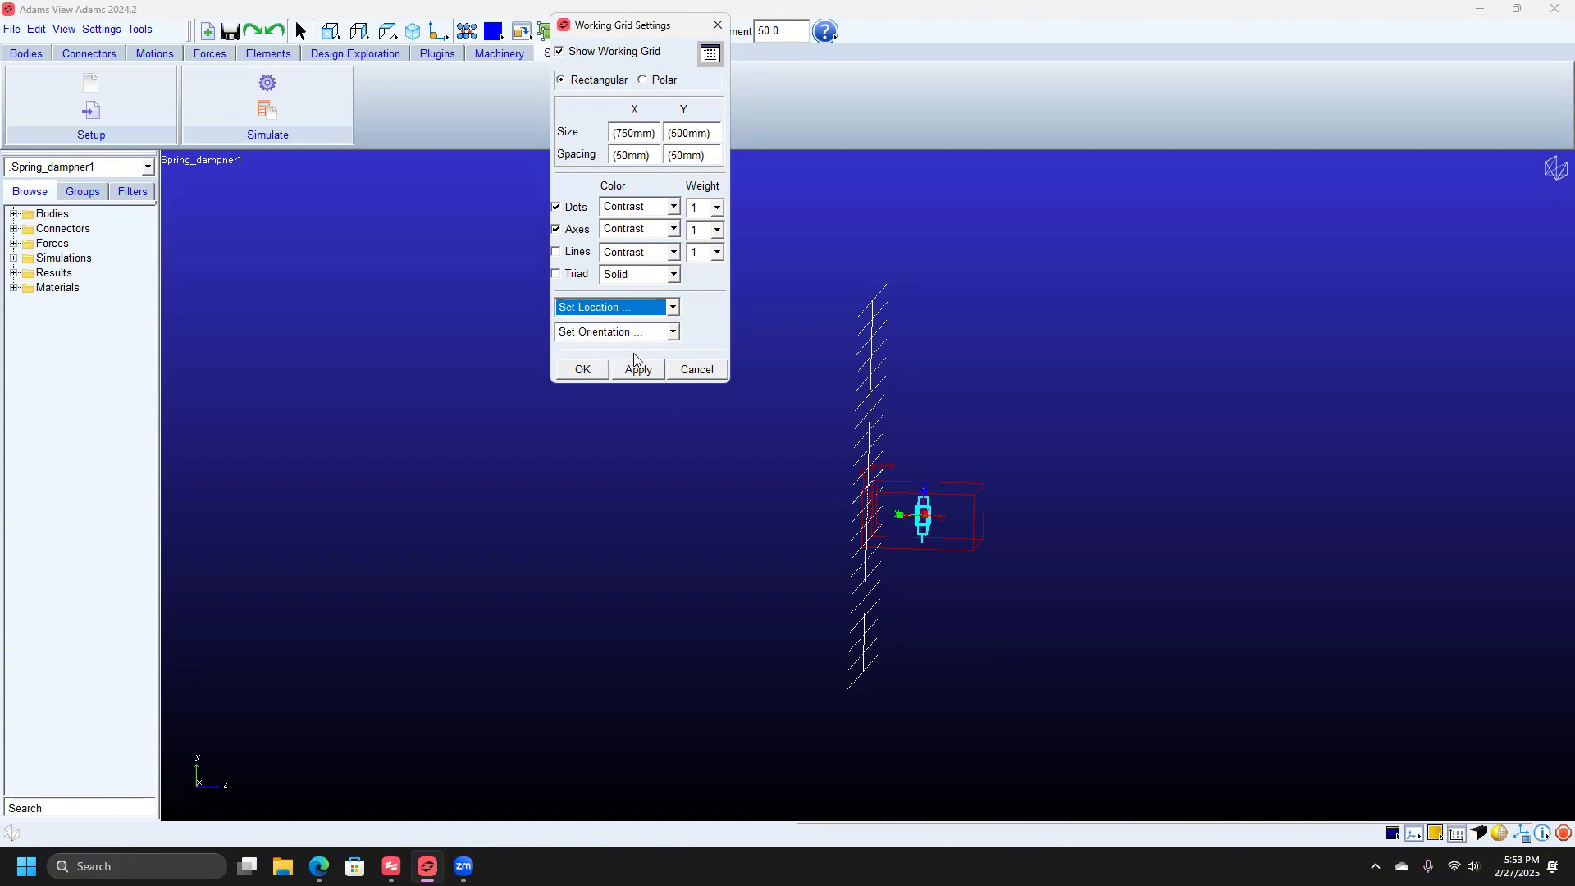
{"action": "left_click", "coordinate": [926, 517]}
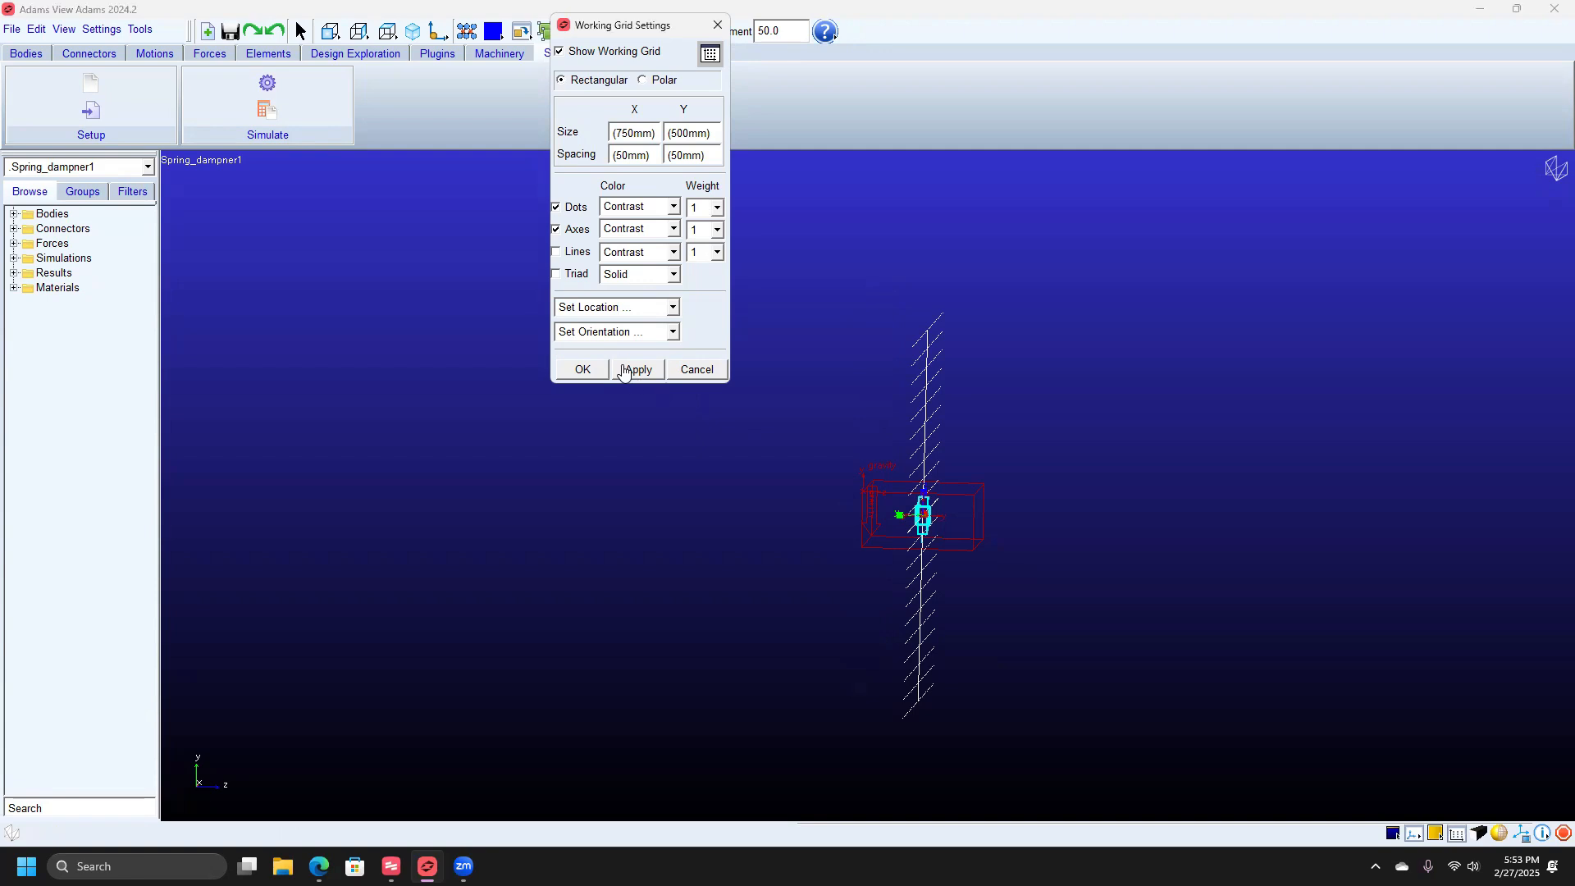
{"action": "left_click", "coordinate": [585, 370]}
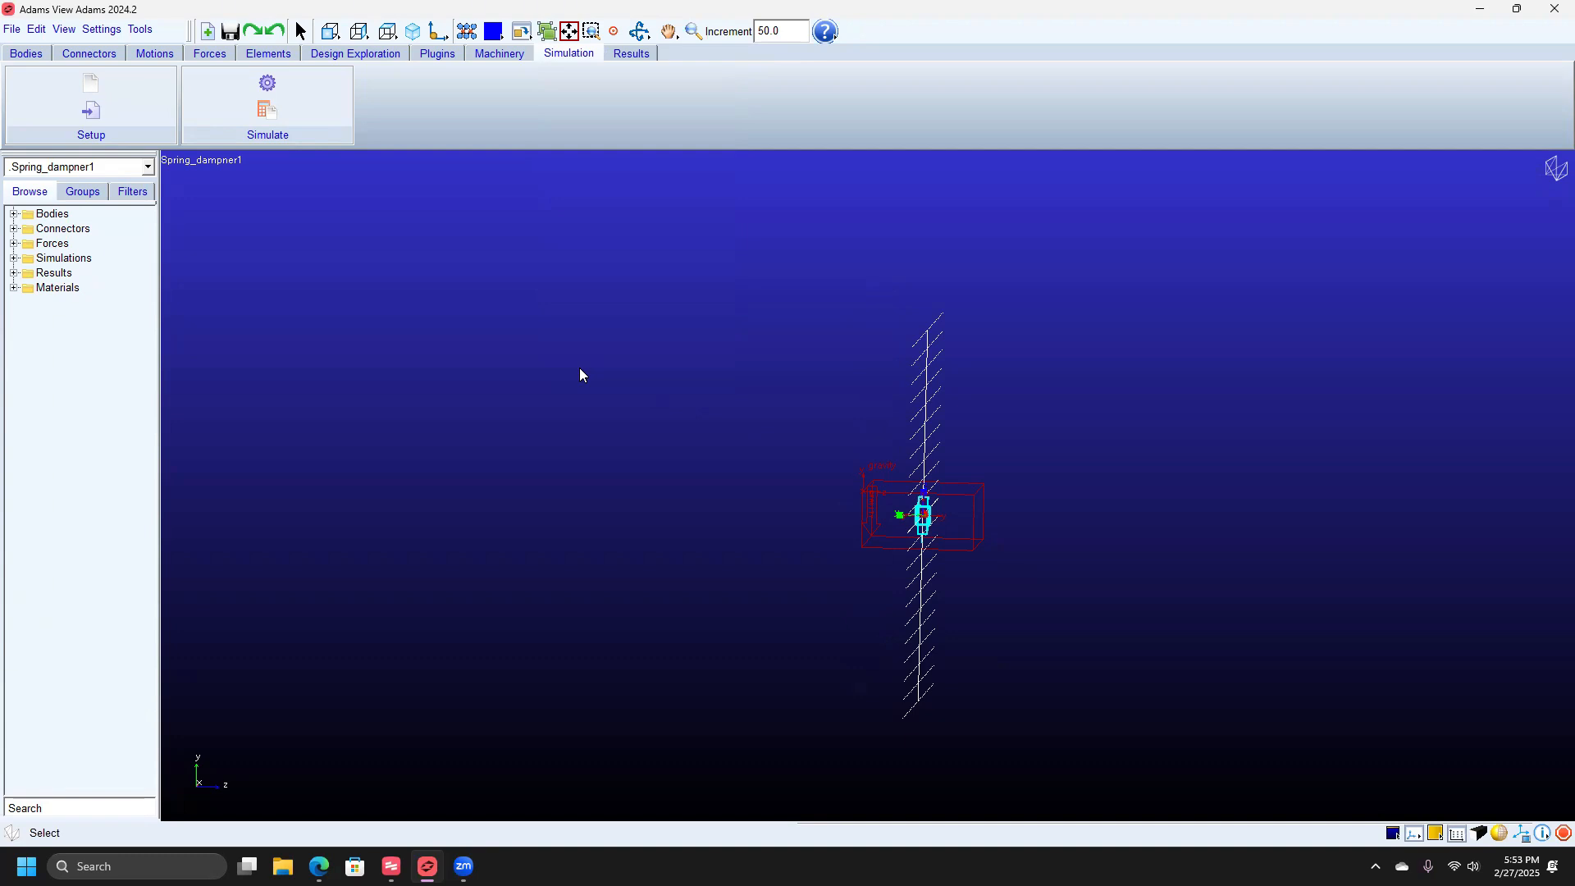
Start a translational spring-damper with stiffness K 5 and damping C .05.
{"action": "left_click", "coordinate": [220, 60]}
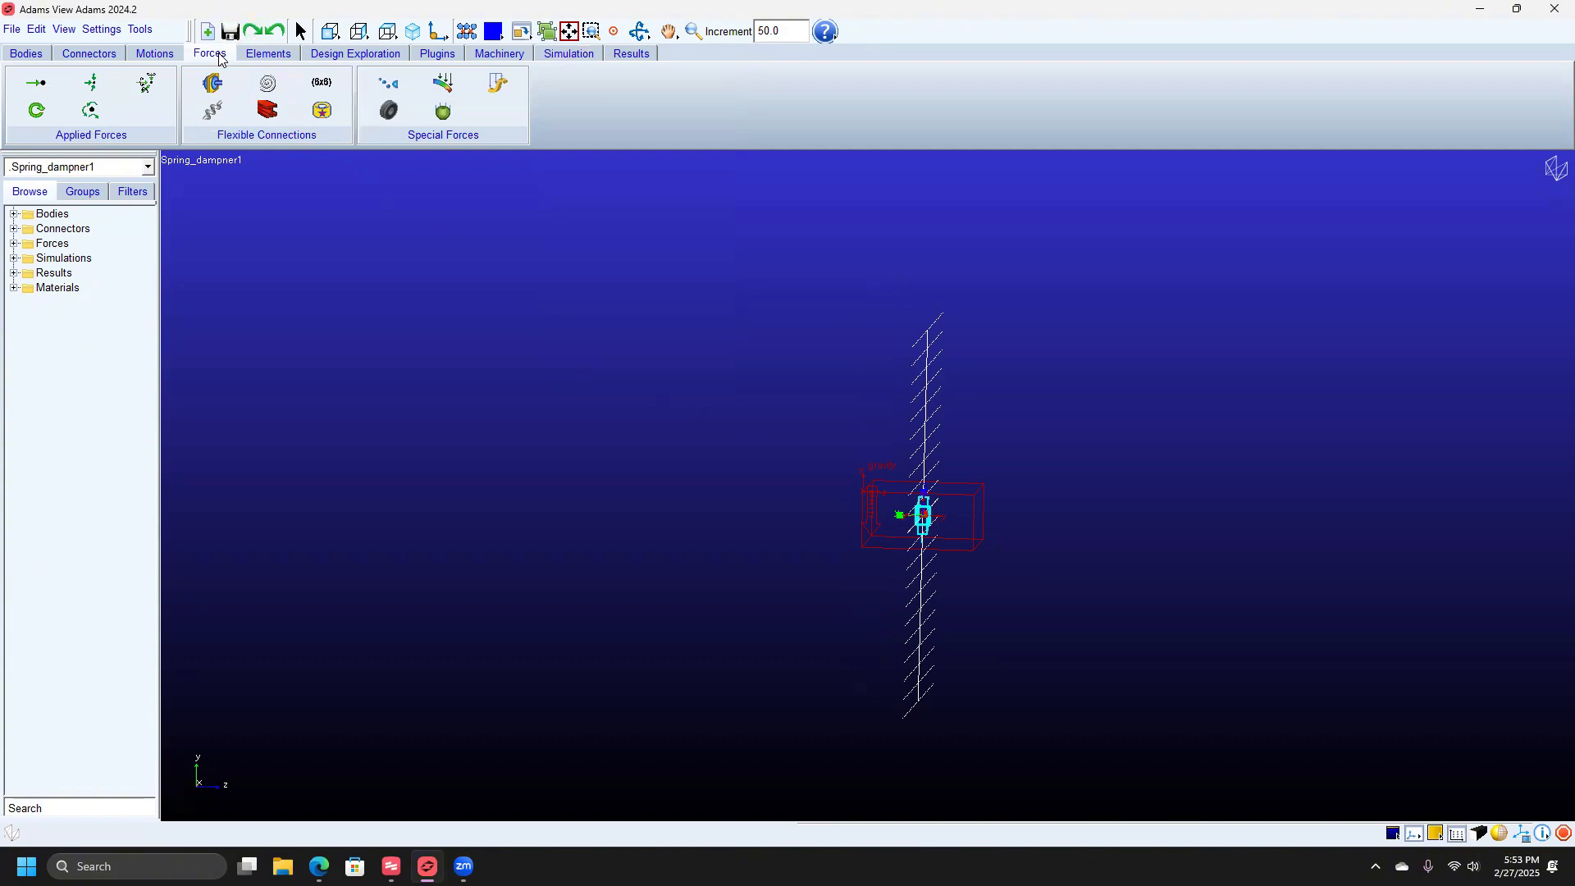
{"action": "left_click", "coordinate": [213, 111]}
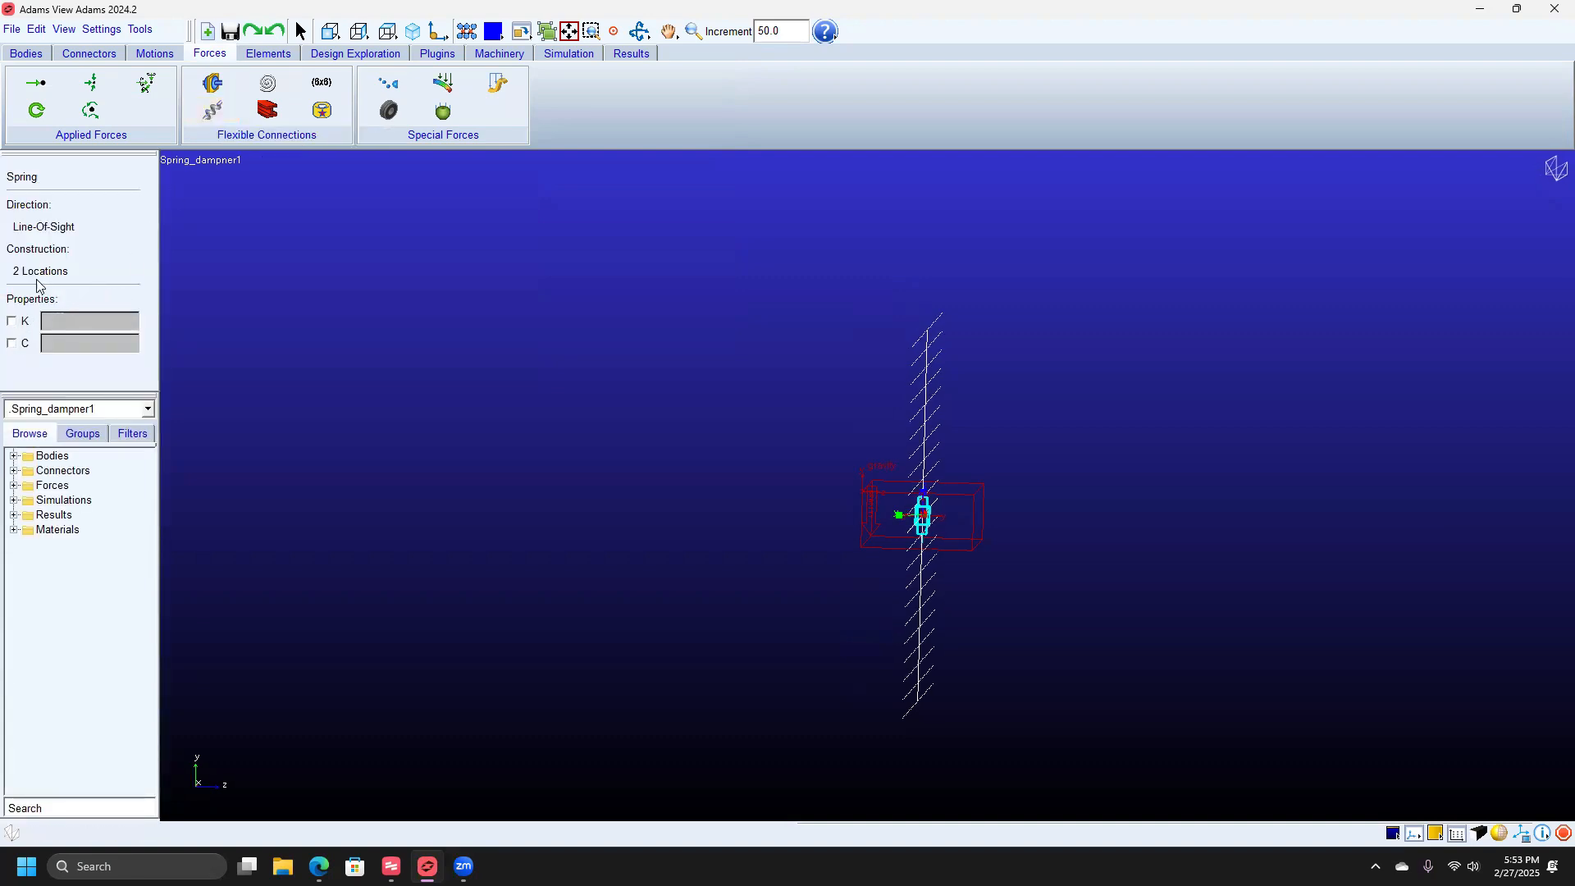
{"action": "left_click", "coordinate": [11, 322]}
{"action": "left_click", "coordinate": [11, 344]}
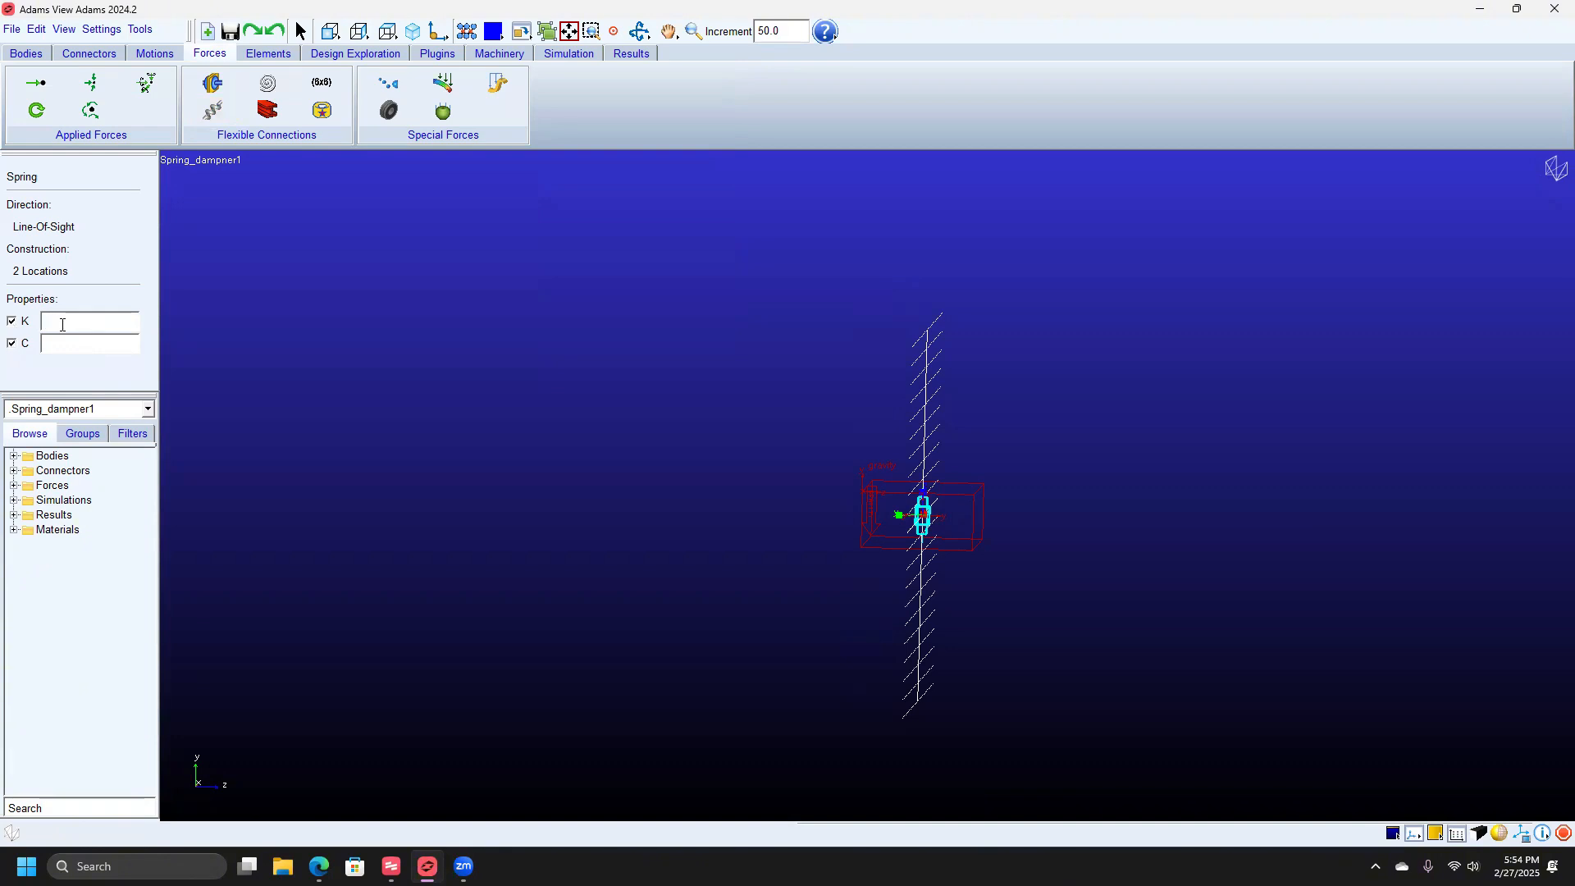
{"action": "type", "text": "5"}
{"action": "left_click", "coordinate": [74, 345]}
{"action": "type", "text": ".05"}
Attach SPRING_1 from PART_2.cm to a ground point above and inspect its menu.
{"action": "left_click", "coordinate": [923, 517]}
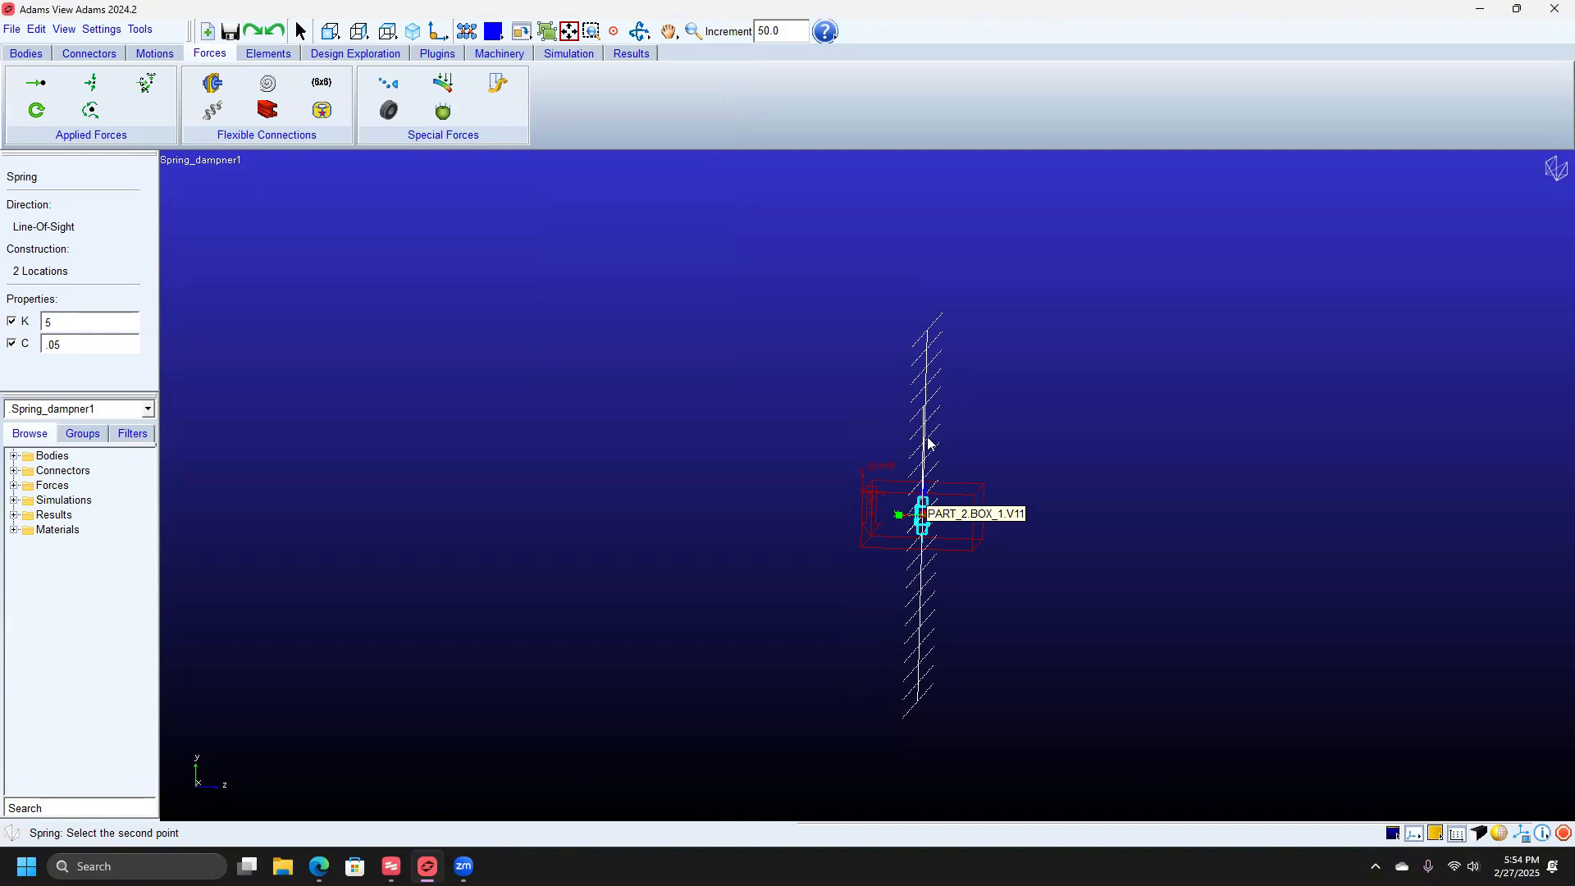
{"action": "left_click", "coordinate": [928, 364]}
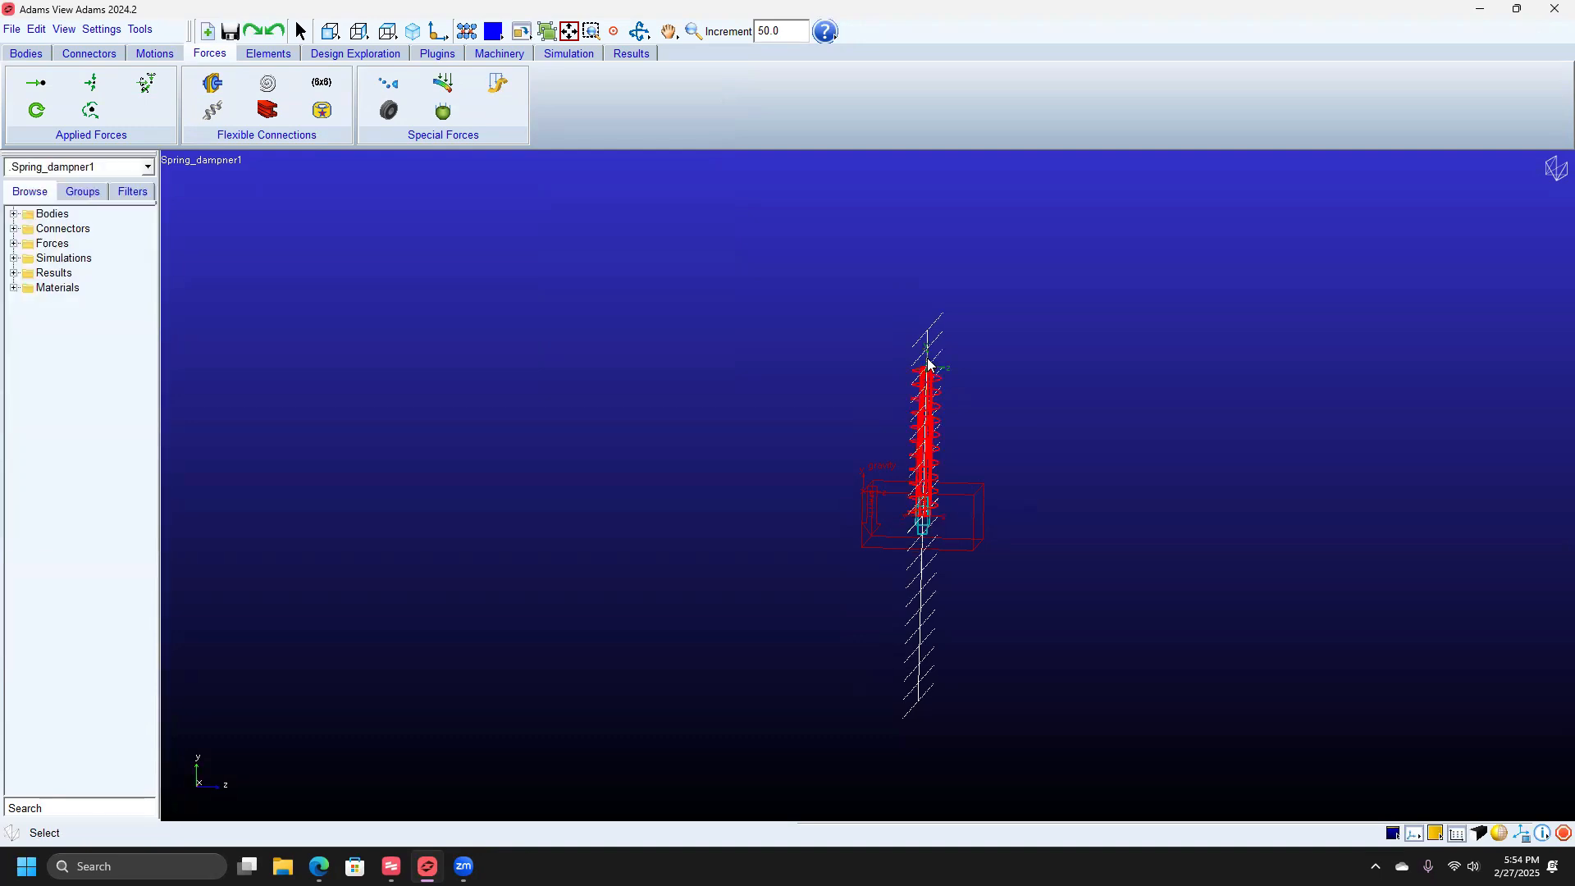
{"action": "right_click", "coordinate": [923, 417]}
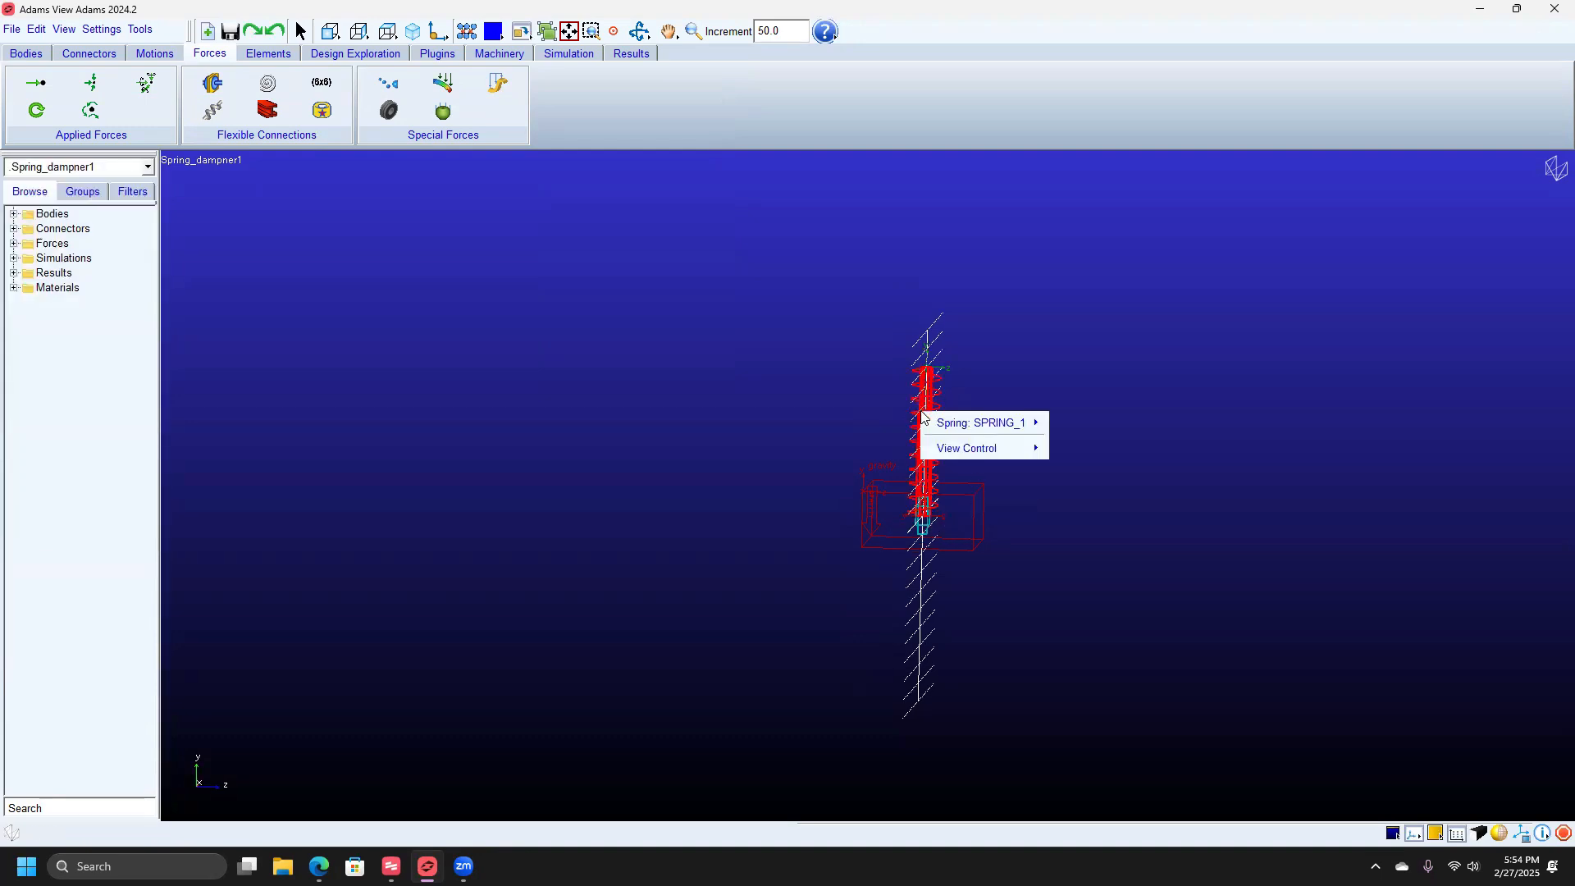
{"action": "mouse_move", "coordinate": [951, 426]}
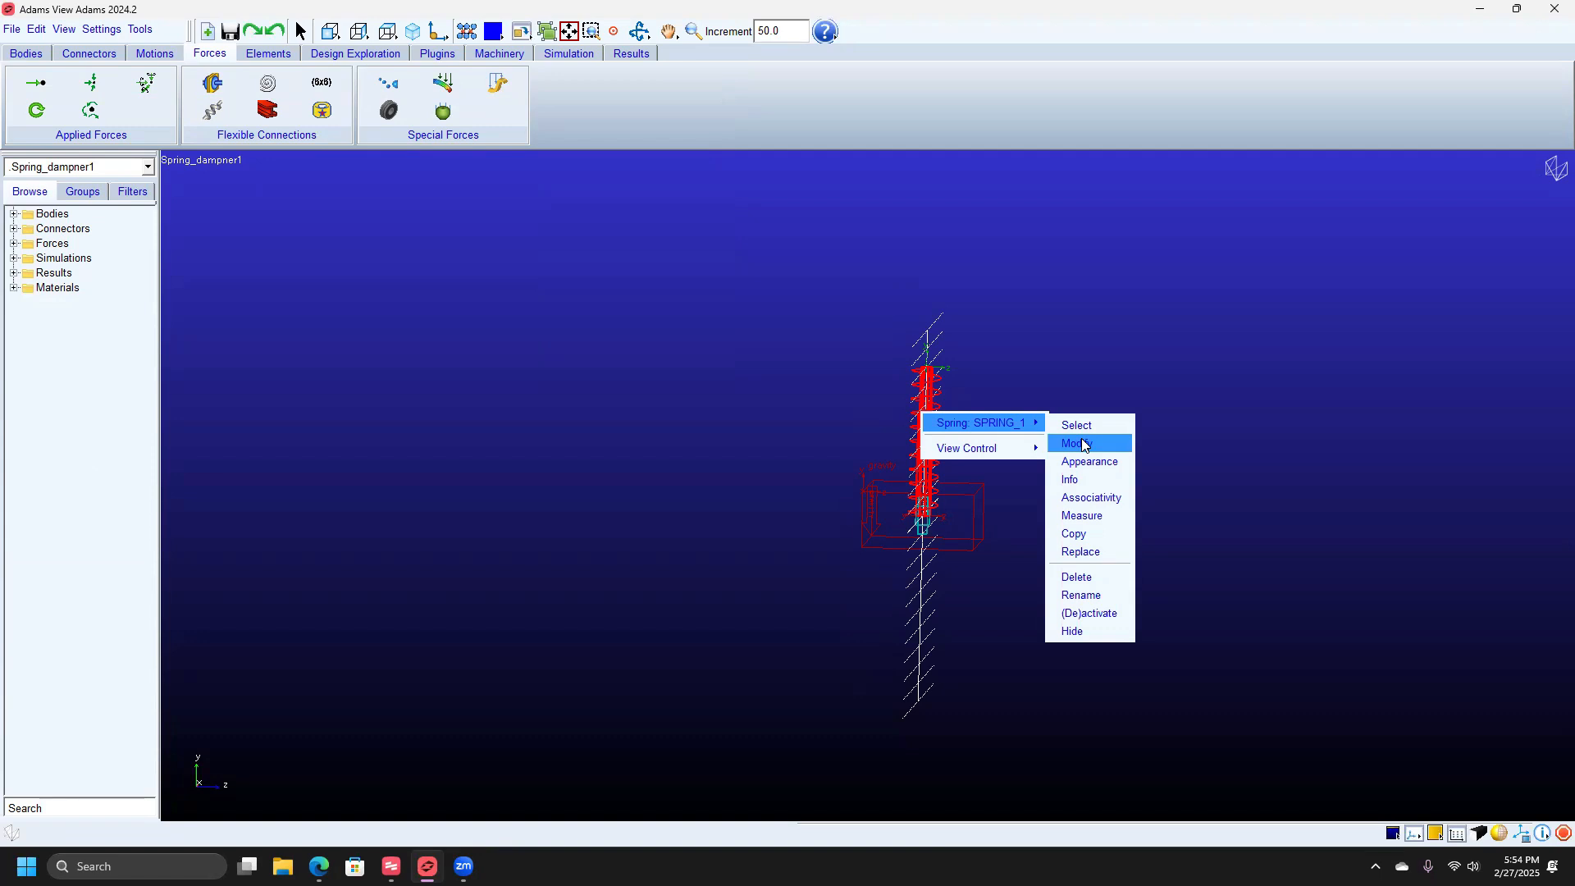
{"action": "left_click", "coordinate": [1303, 585]}
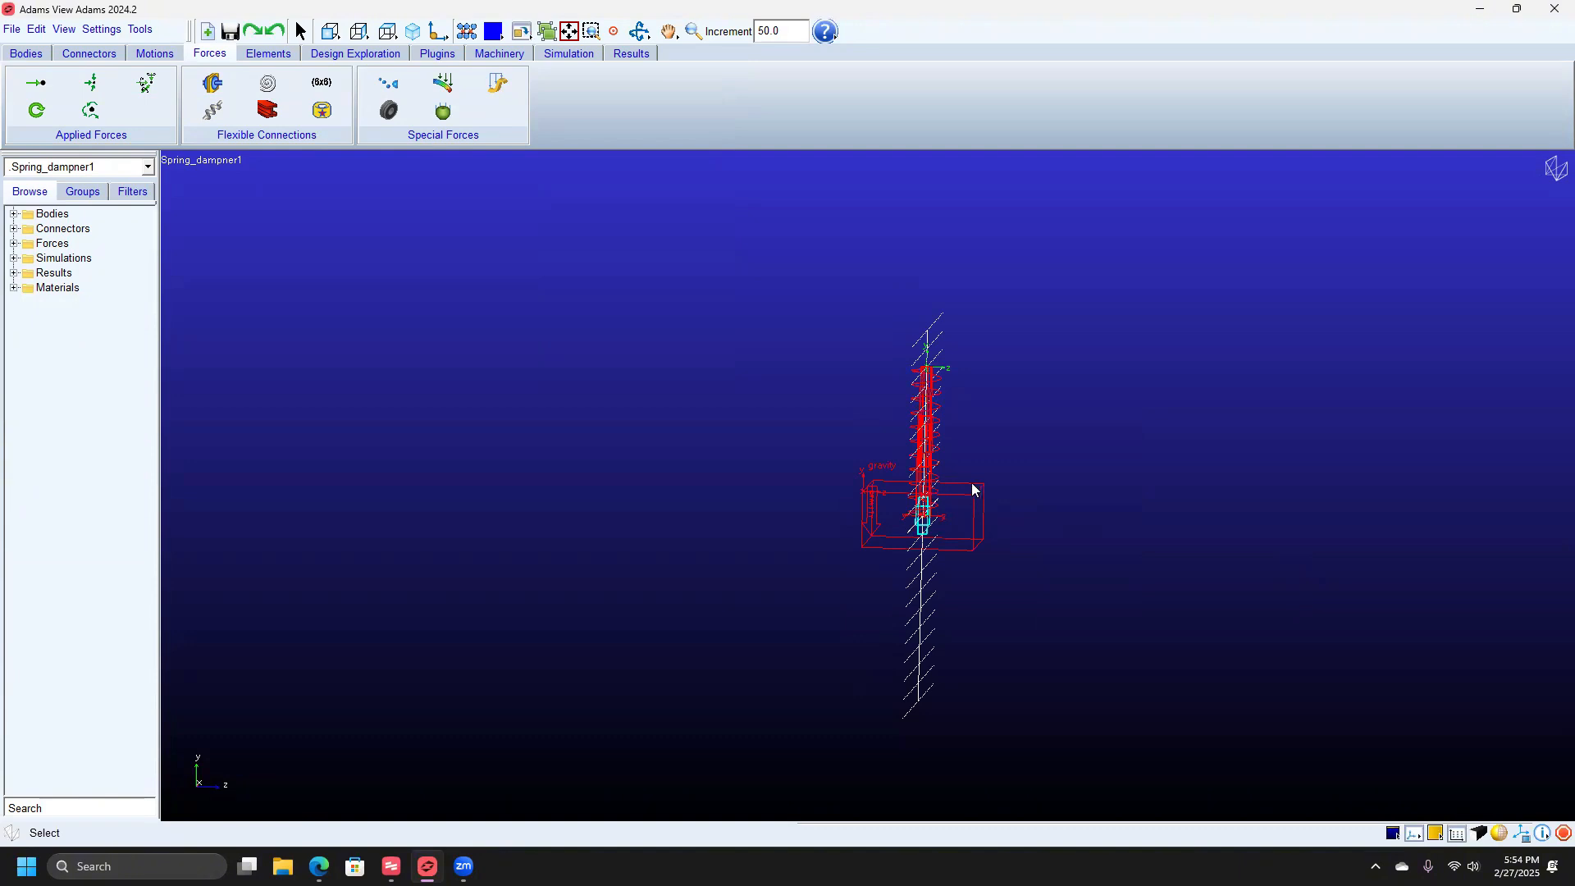
Inspect the objects under BOX_1 and pick the box centre as a new spring's first point.
{"action": "right_click", "coordinate": [975, 490]}
{"action": "mouse_move", "coordinate": [1011, 515]}
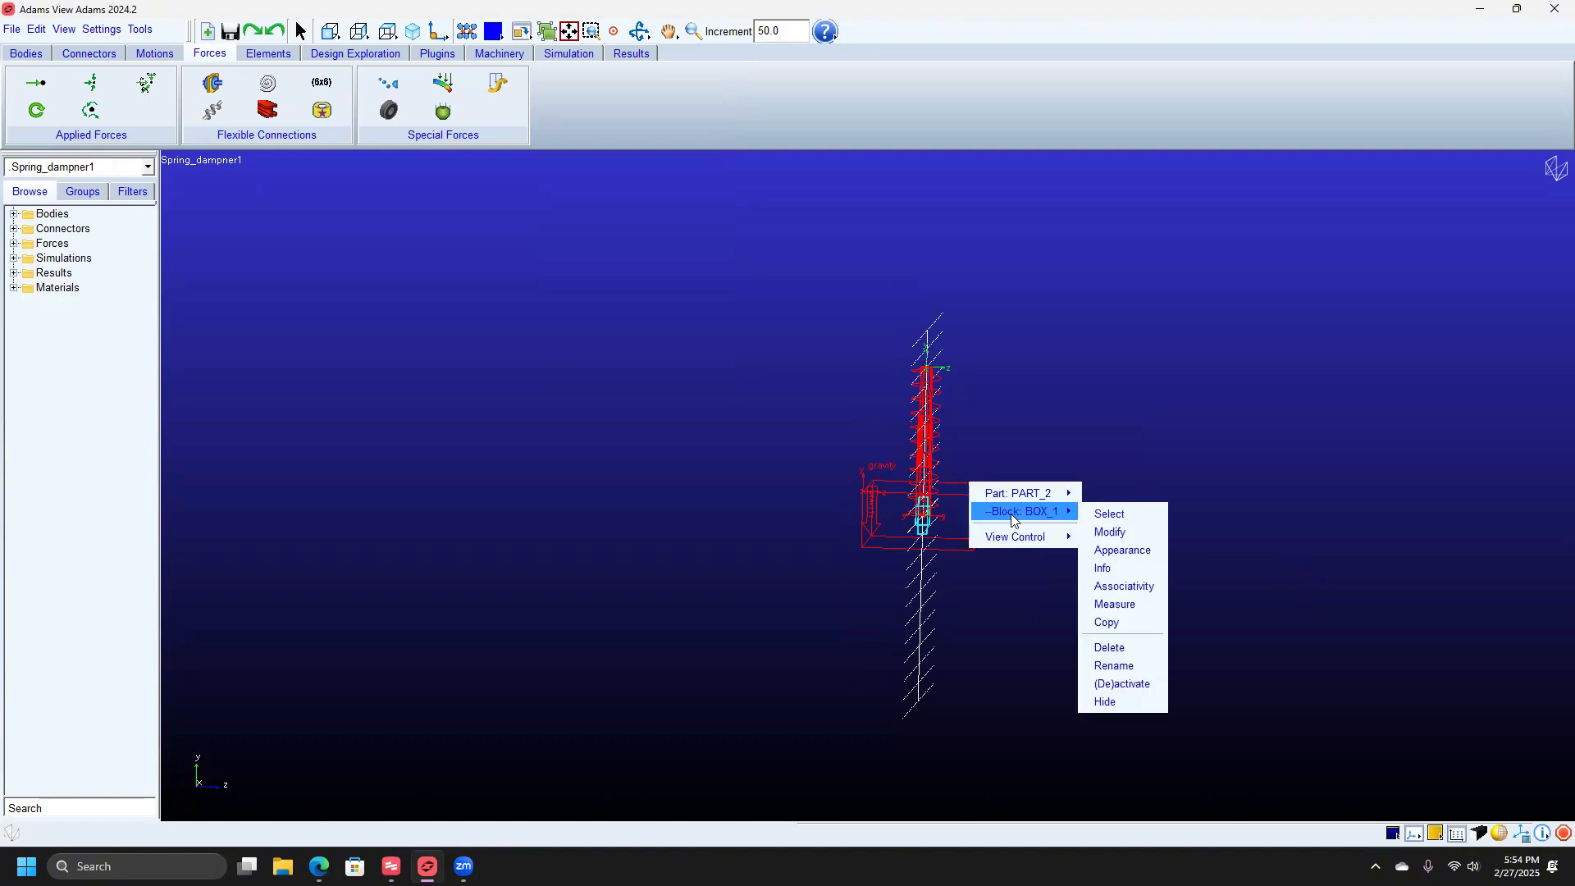
{"action": "right_click", "coordinate": [943, 514]}
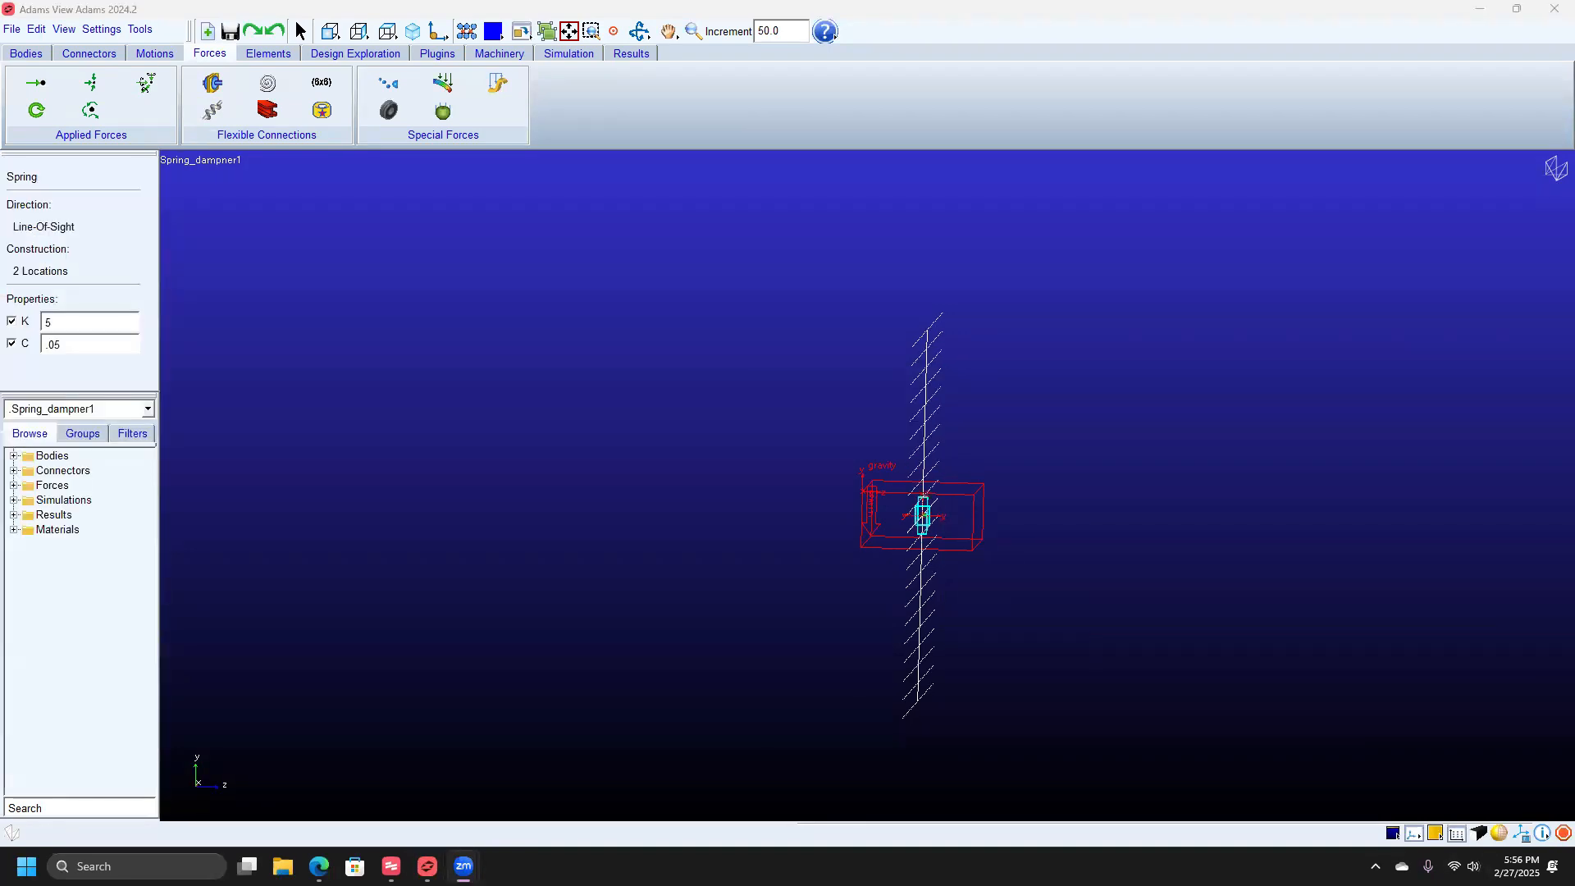
{"action": "left_click", "coordinate": [923, 509]}
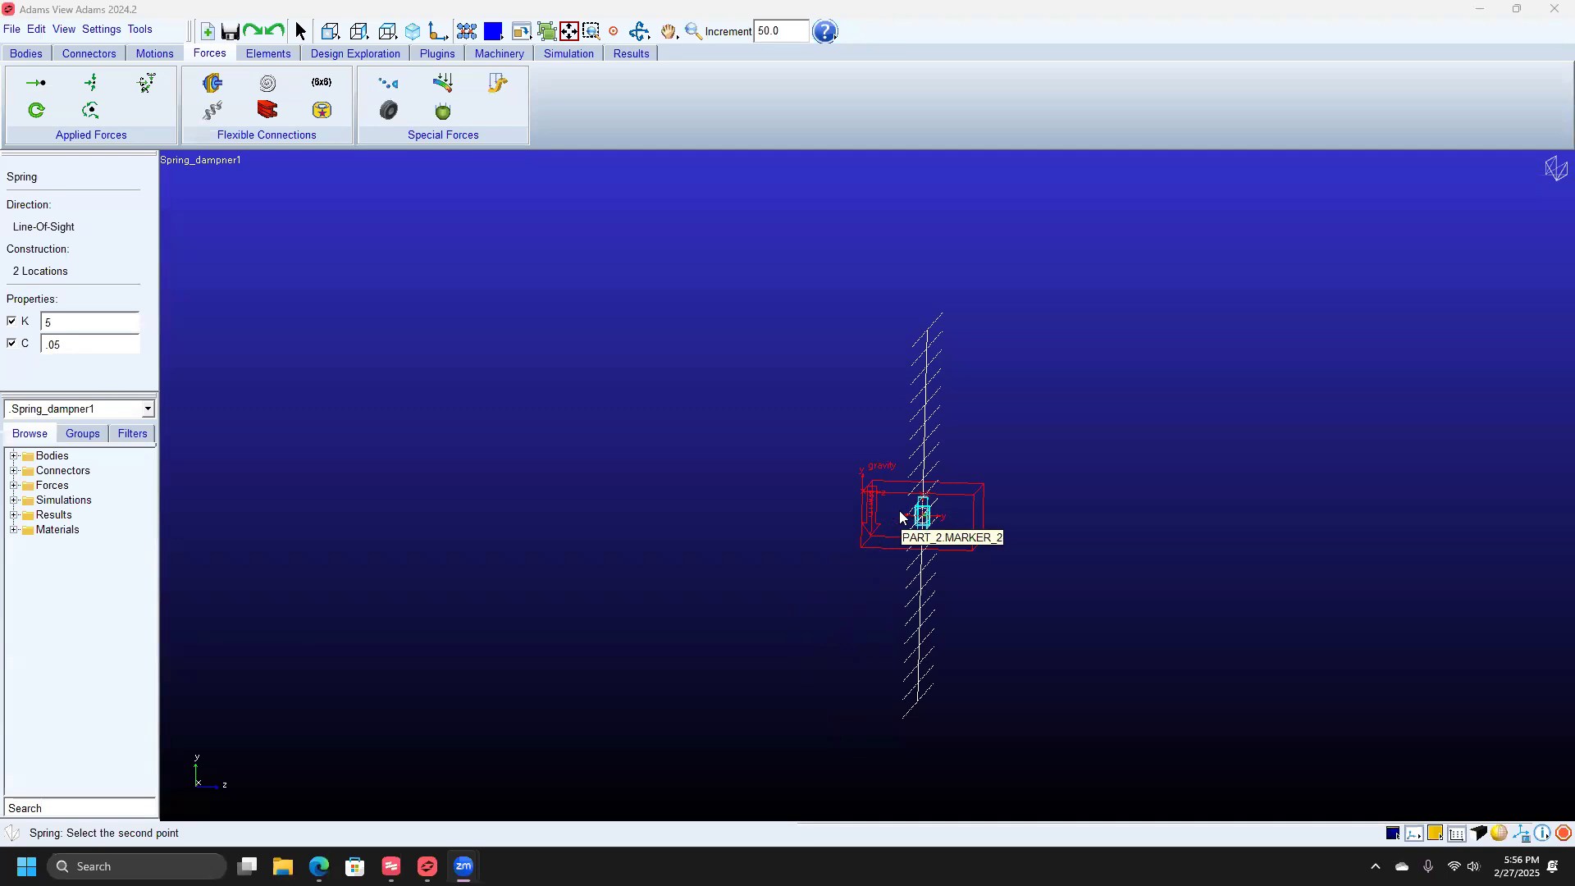
Place the spring-damper's top end at 0,400,0 relative to the working grid.
{"action": "right_click", "coordinate": [926, 424]}
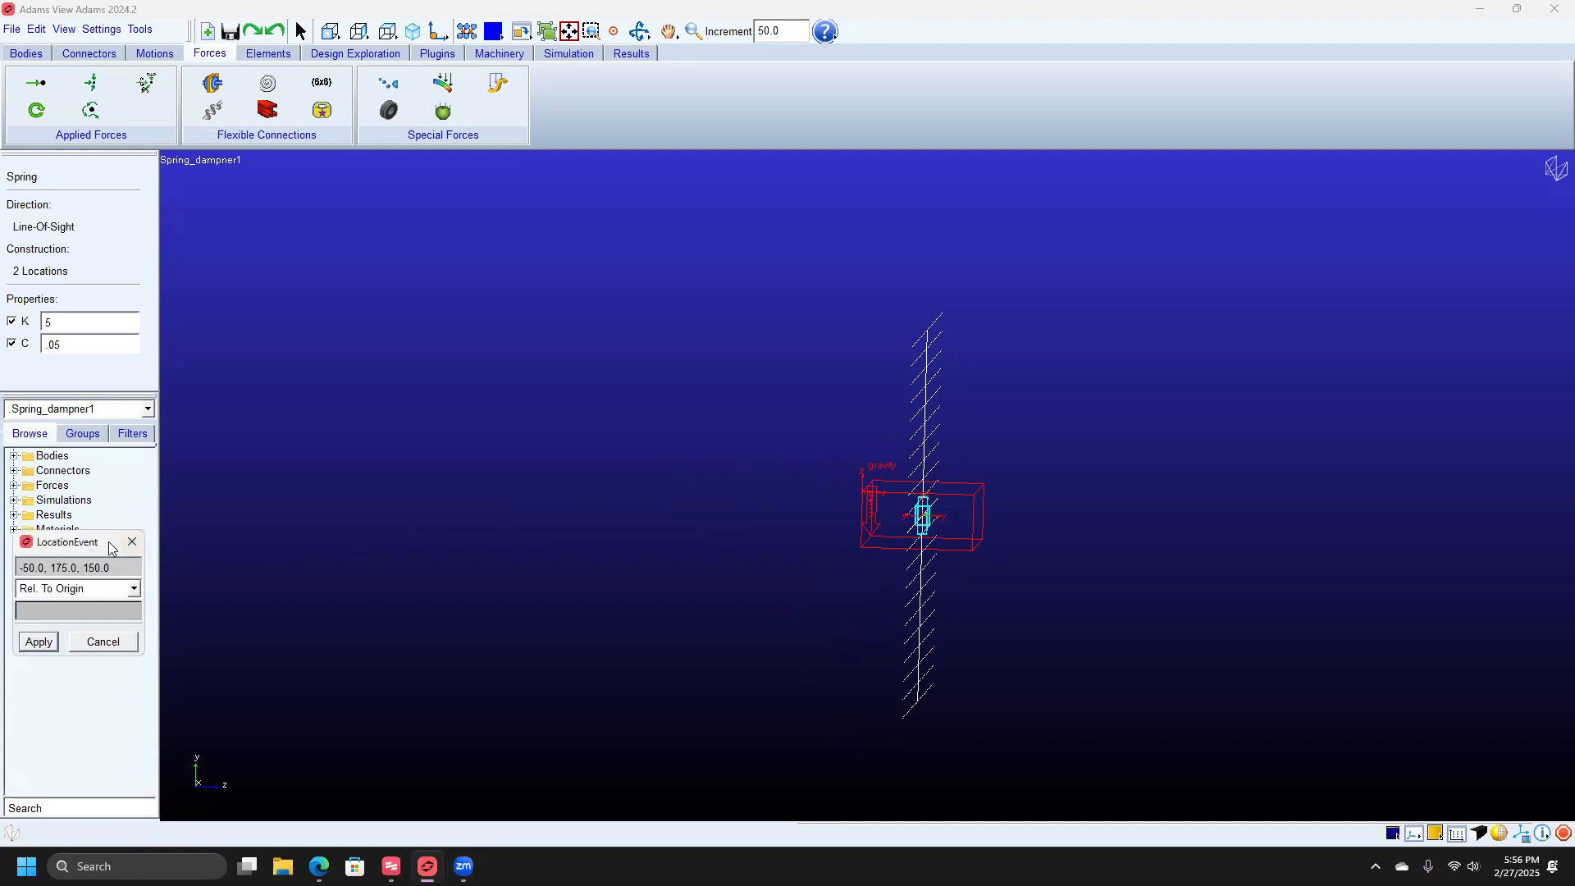
{"action": "left_click_drag", "start_coordinate": [113, 548], "coordinate": [695, 407]}
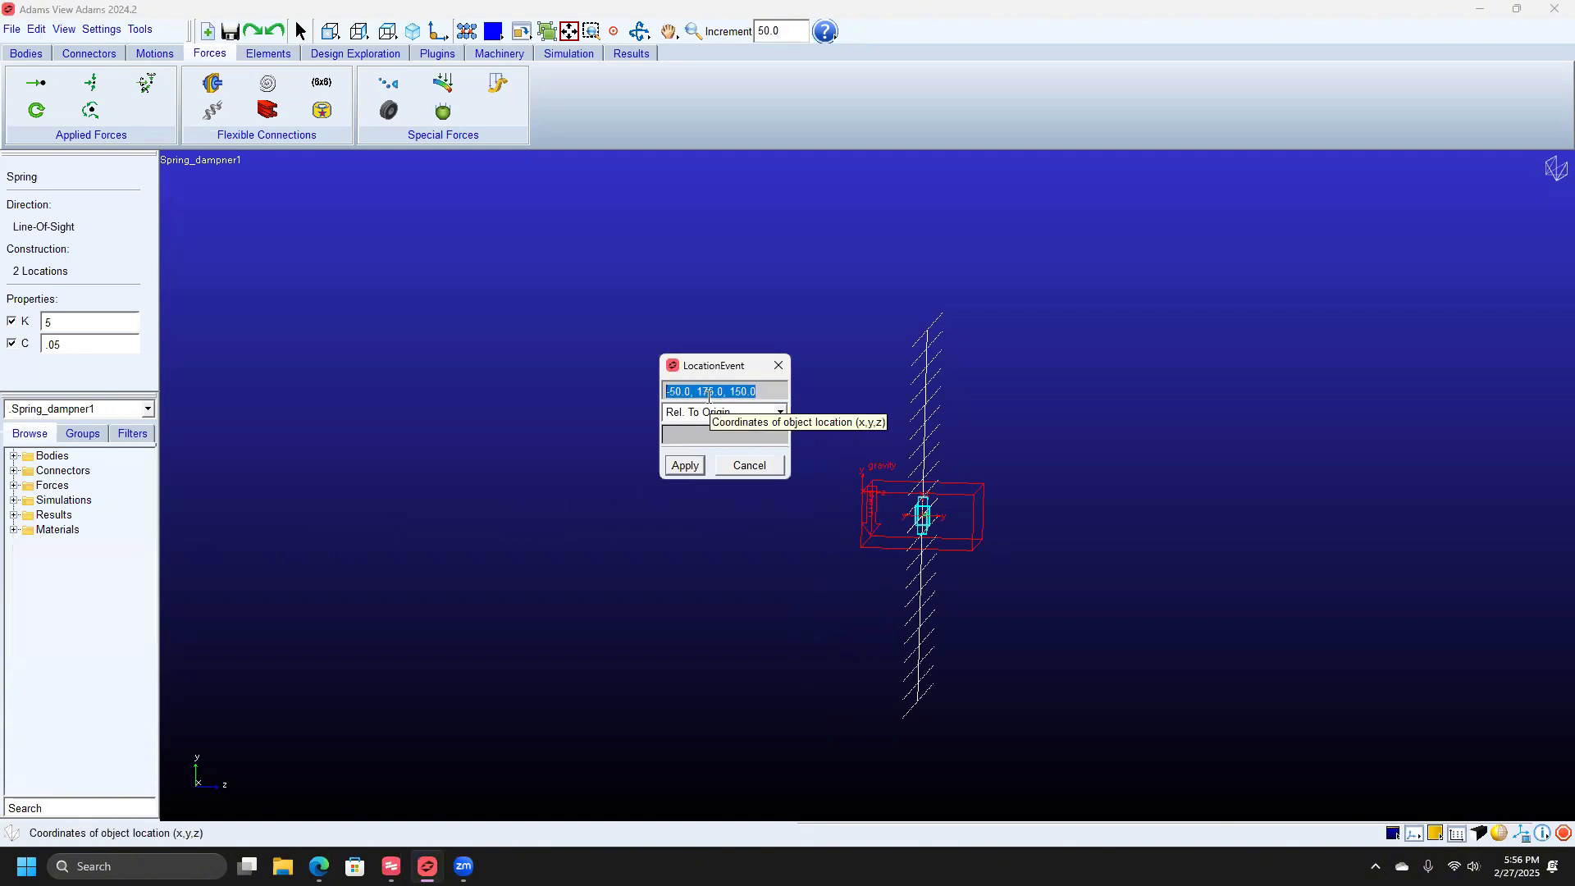
{"action": "type", "text": "0,400,0"}
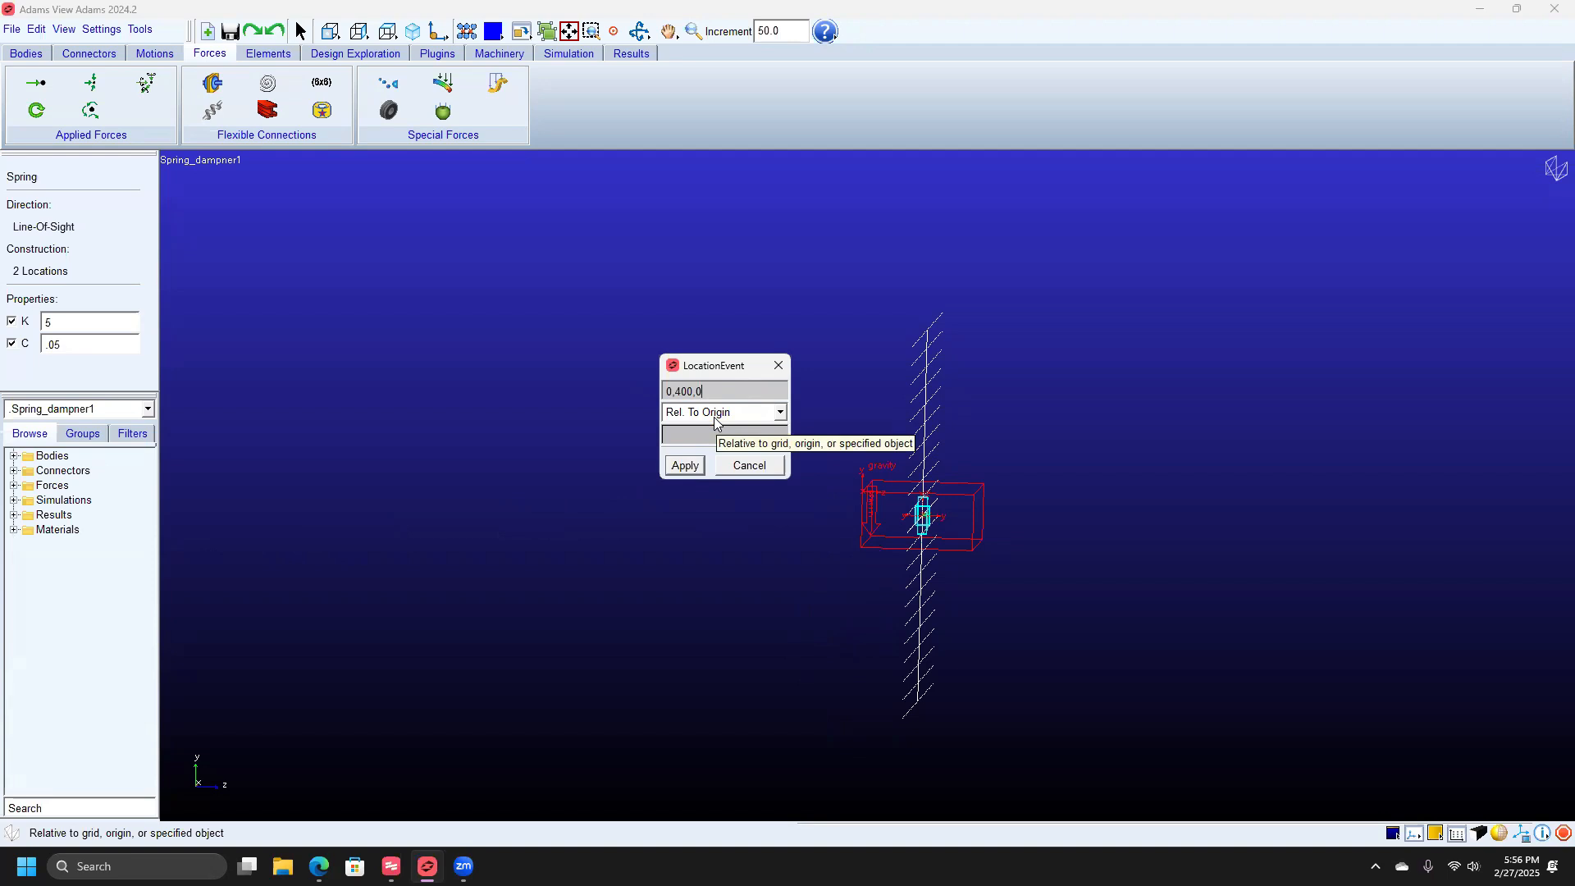
{"action": "left_click", "coordinate": [717, 413]}
{"action": "left_click", "coordinate": [718, 433]}
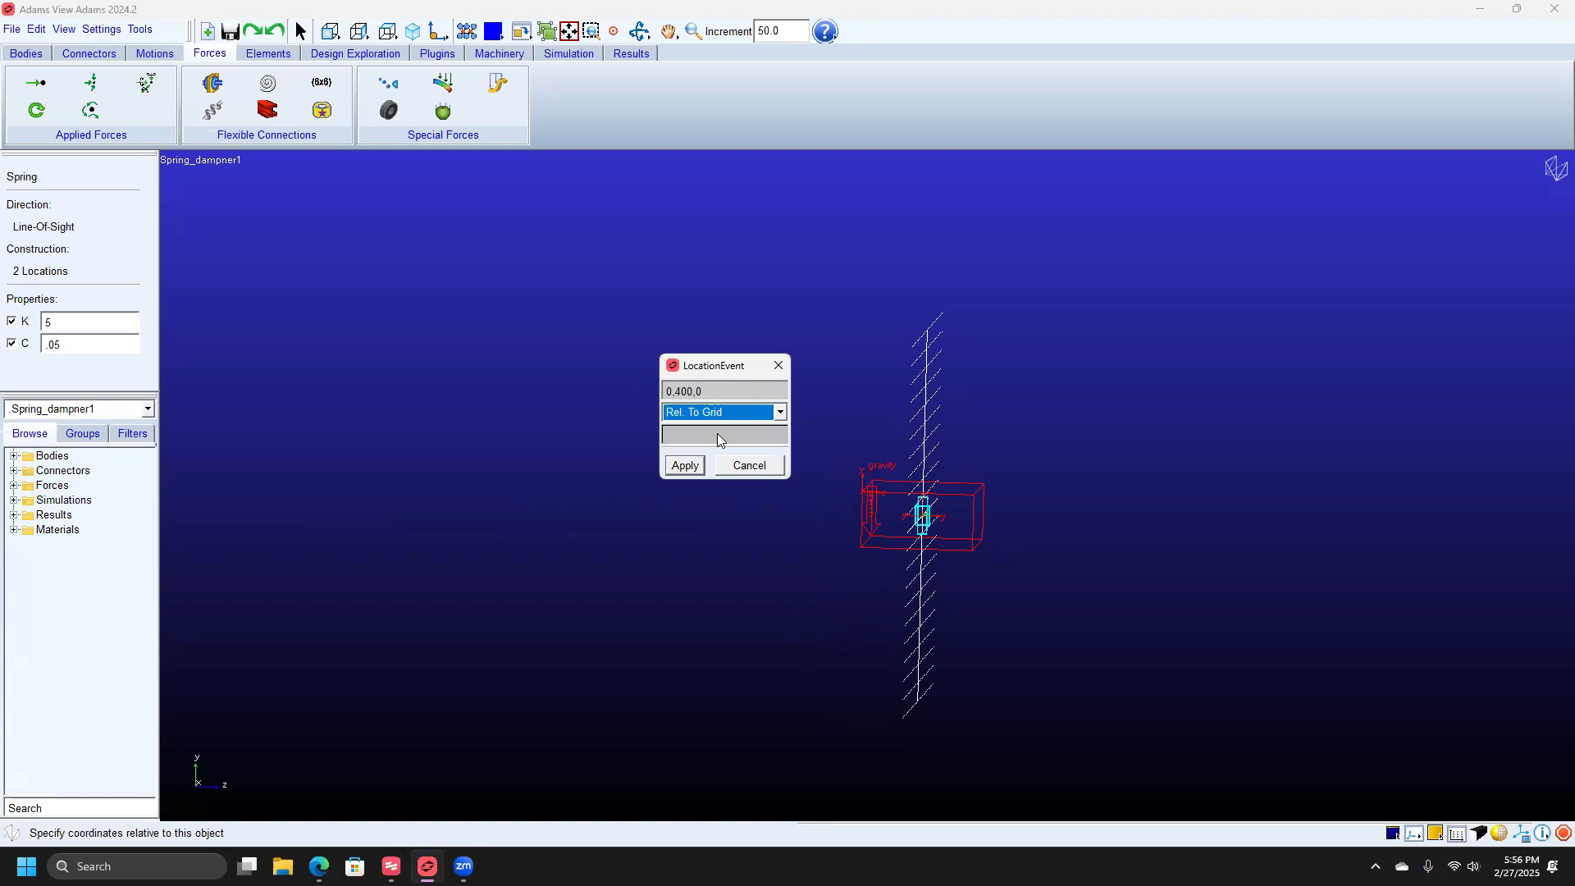
{"action": "left_click", "coordinate": [685, 466]}
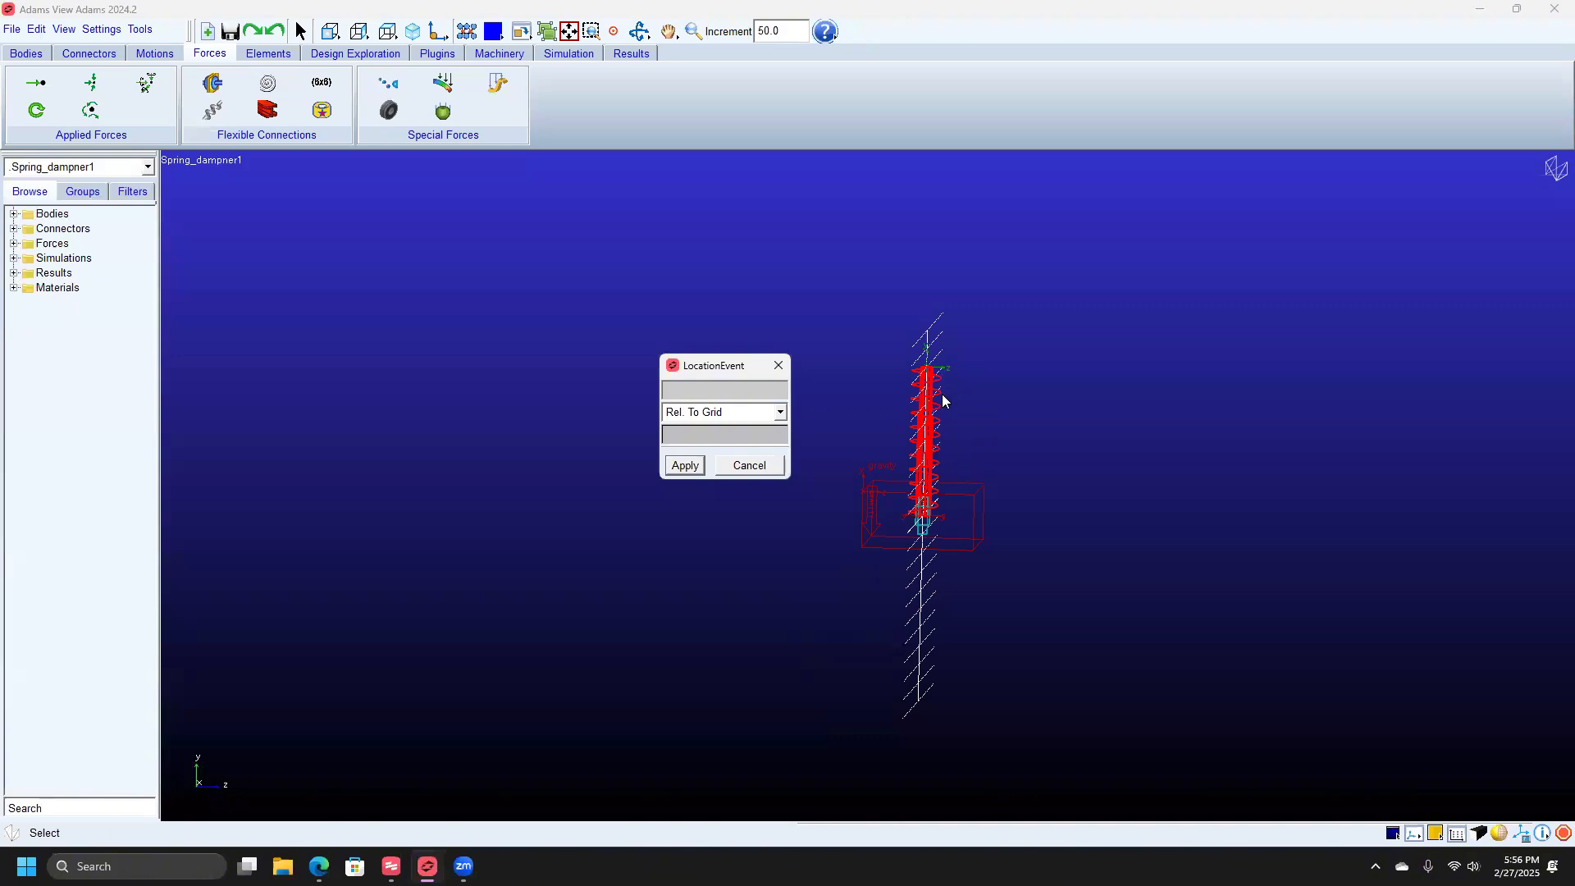
{"action": "left_click", "coordinate": [749, 466]}
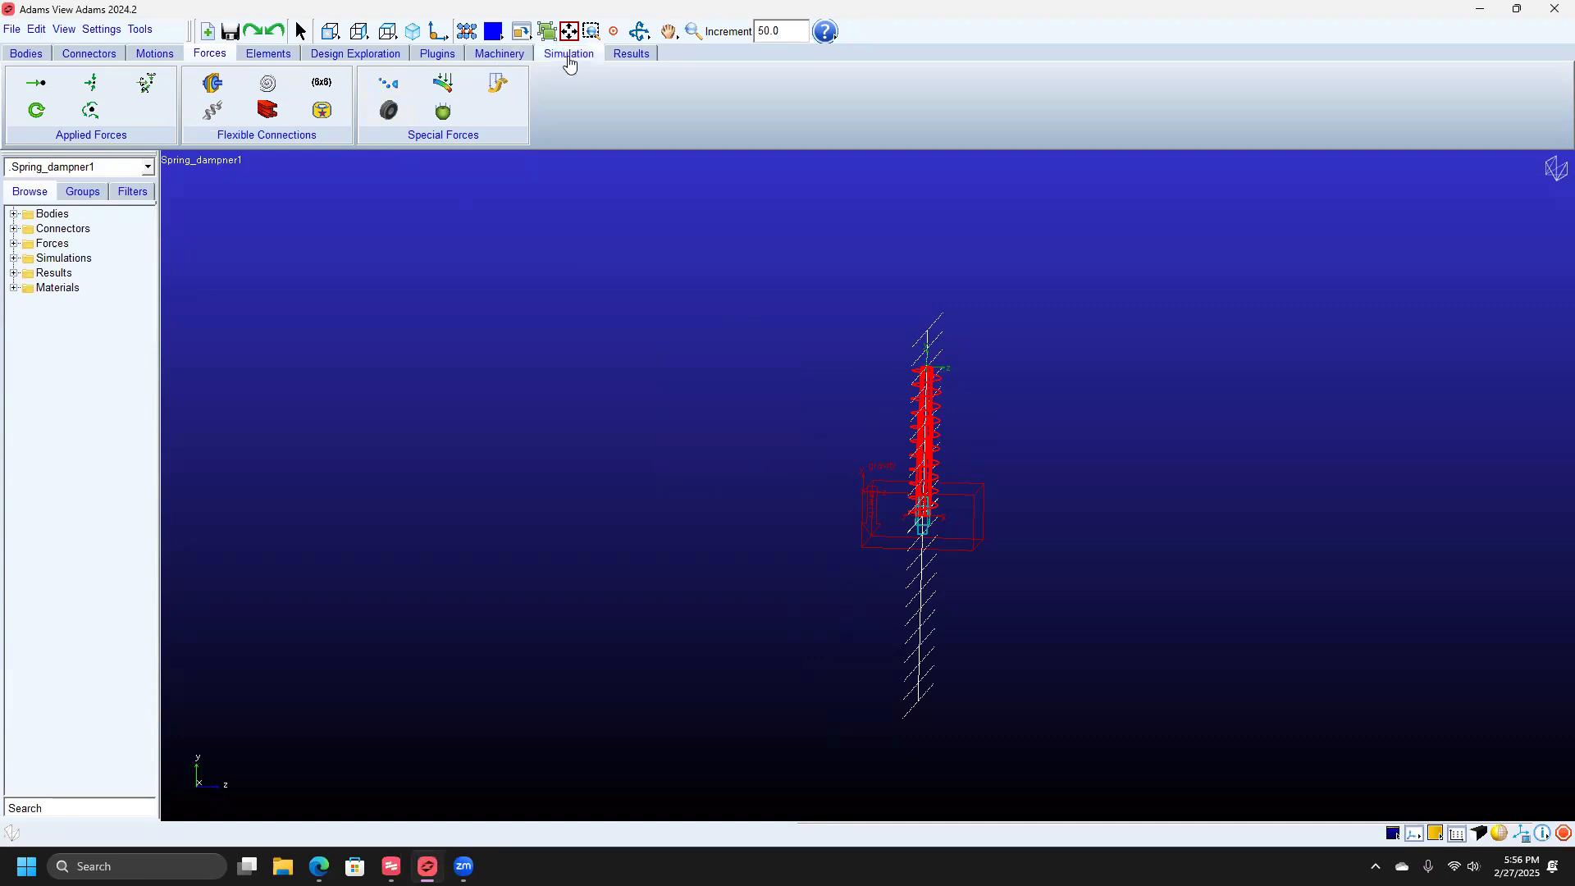
Start a distance measurement with the box's cm marker as the first position.
{"action": "left_click", "coordinate": [138, 29]}
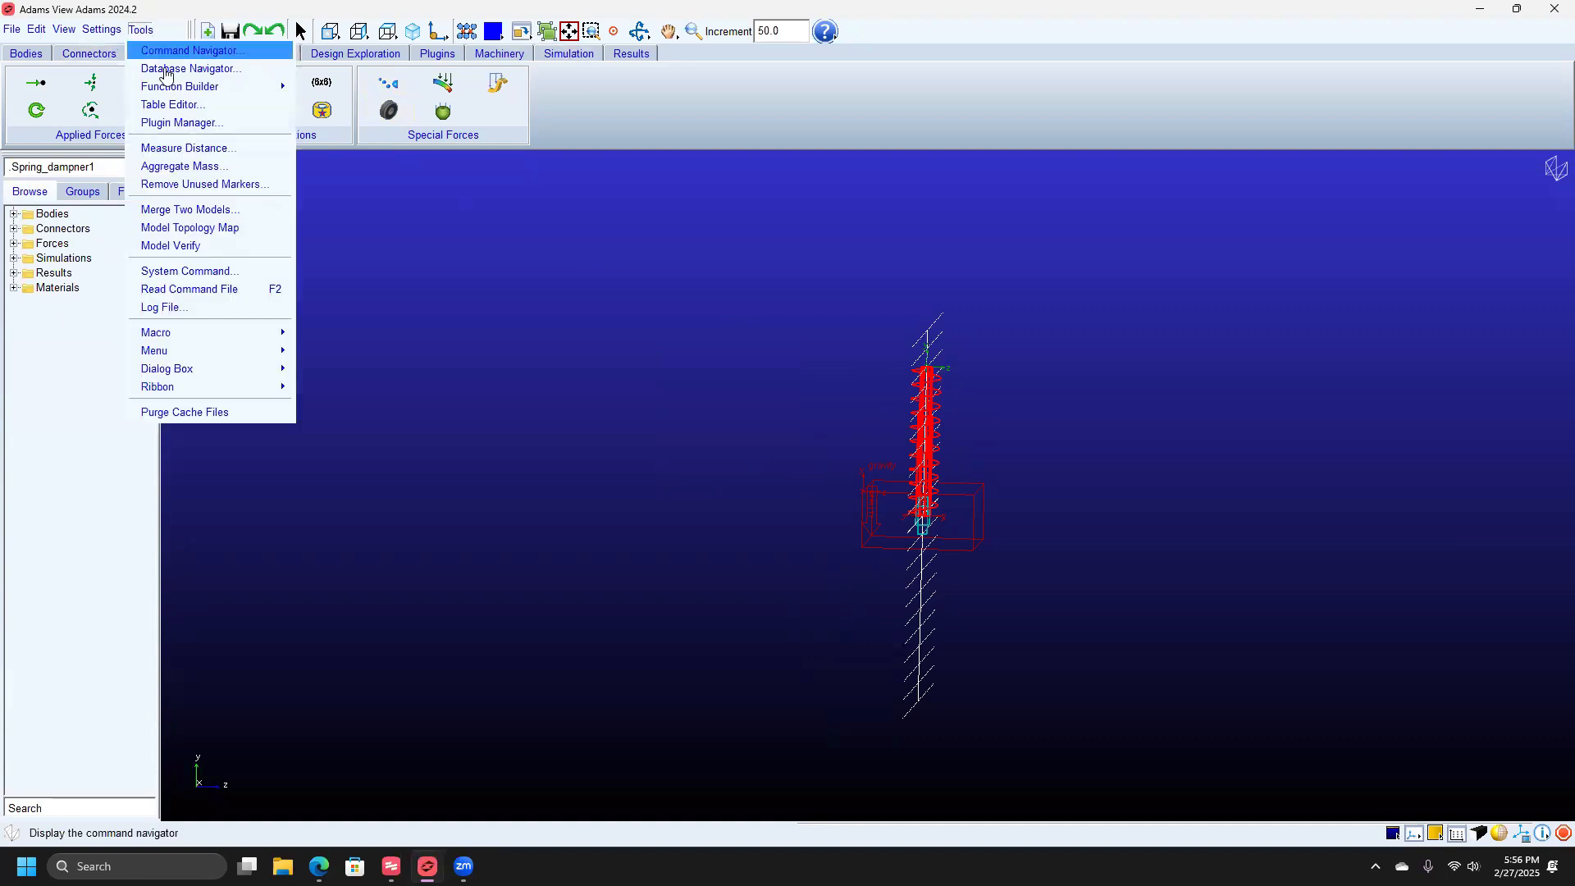
{"action": "left_click", "coordinate": [210, 151]}
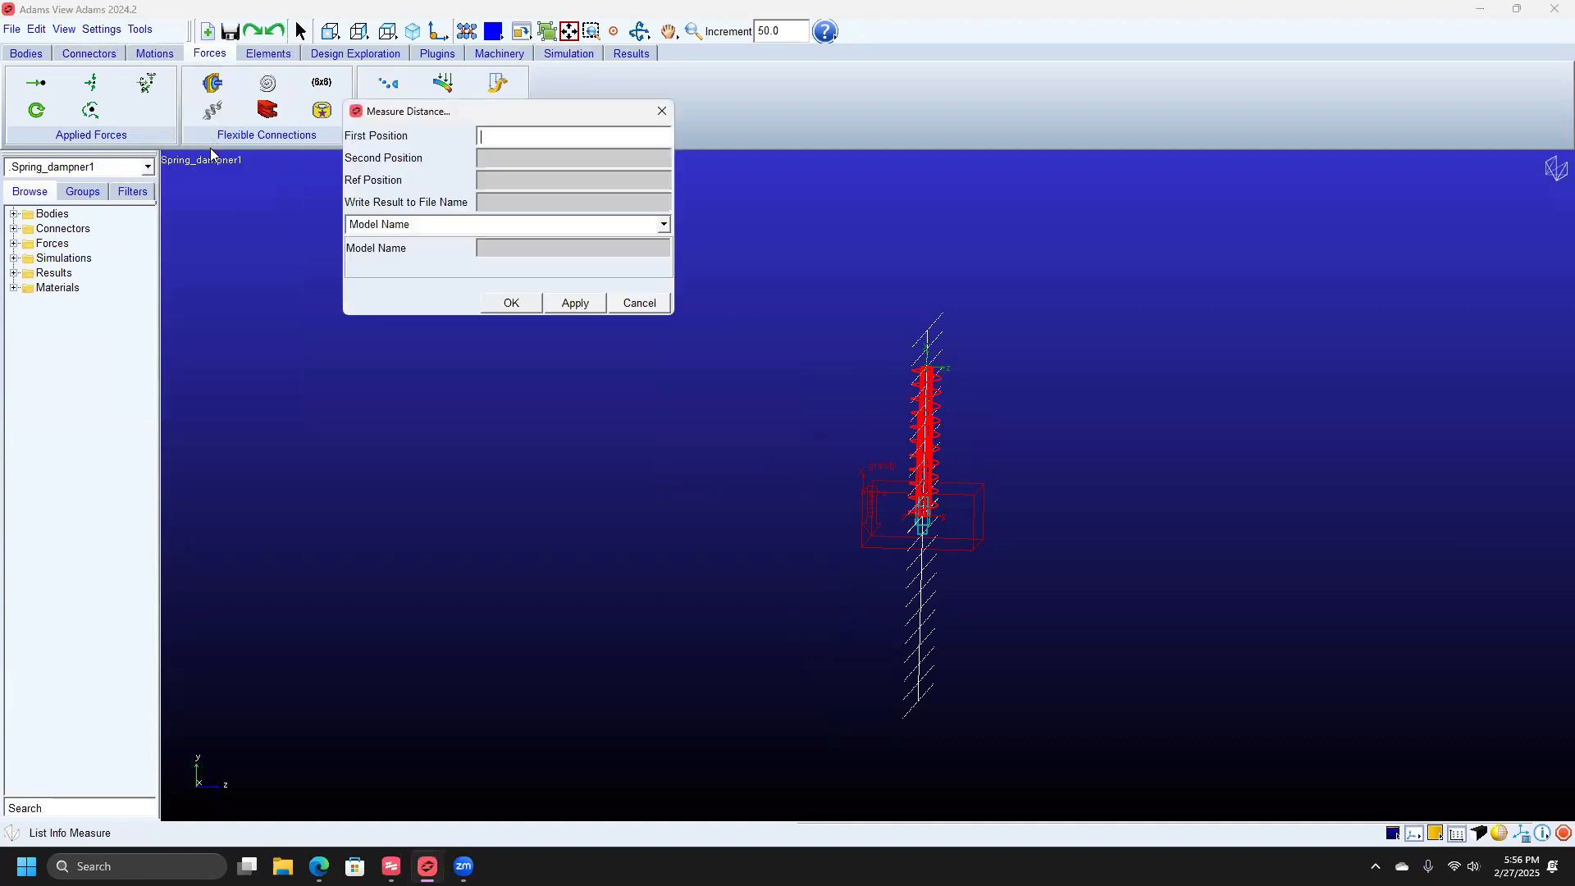
{"action": "double_click", "coordinate": [502, 139]}
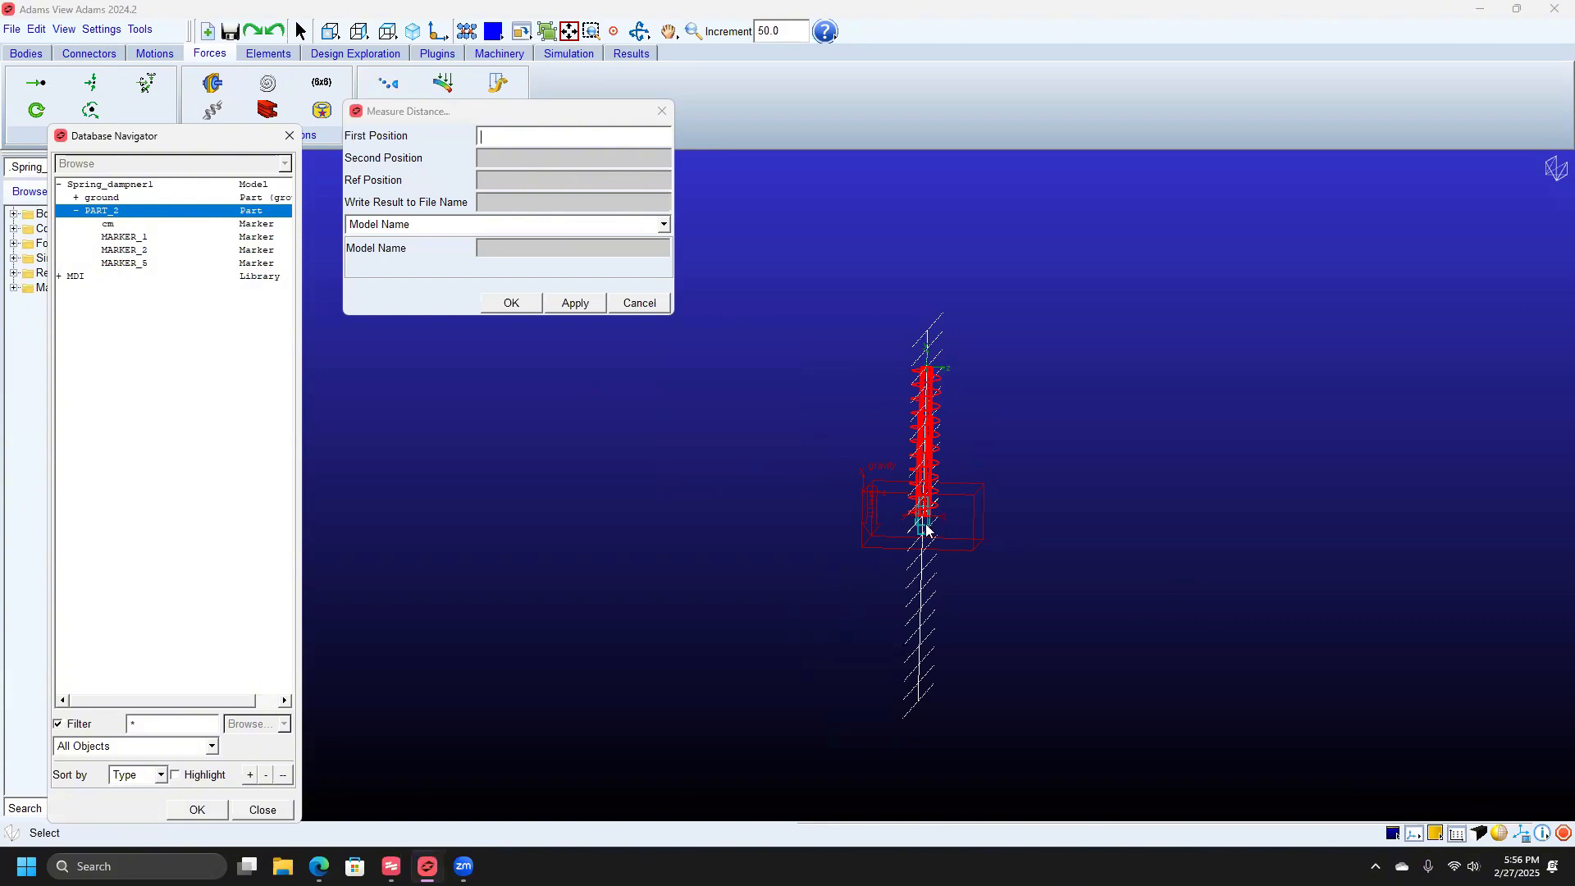
{"action": "double_click", "coordinate": [139, 225]}
Set MARKER_5 as the second position and measure the distance, which is 0.0 mm.
{"action": "left_click", "coordinate": [59, 277]}
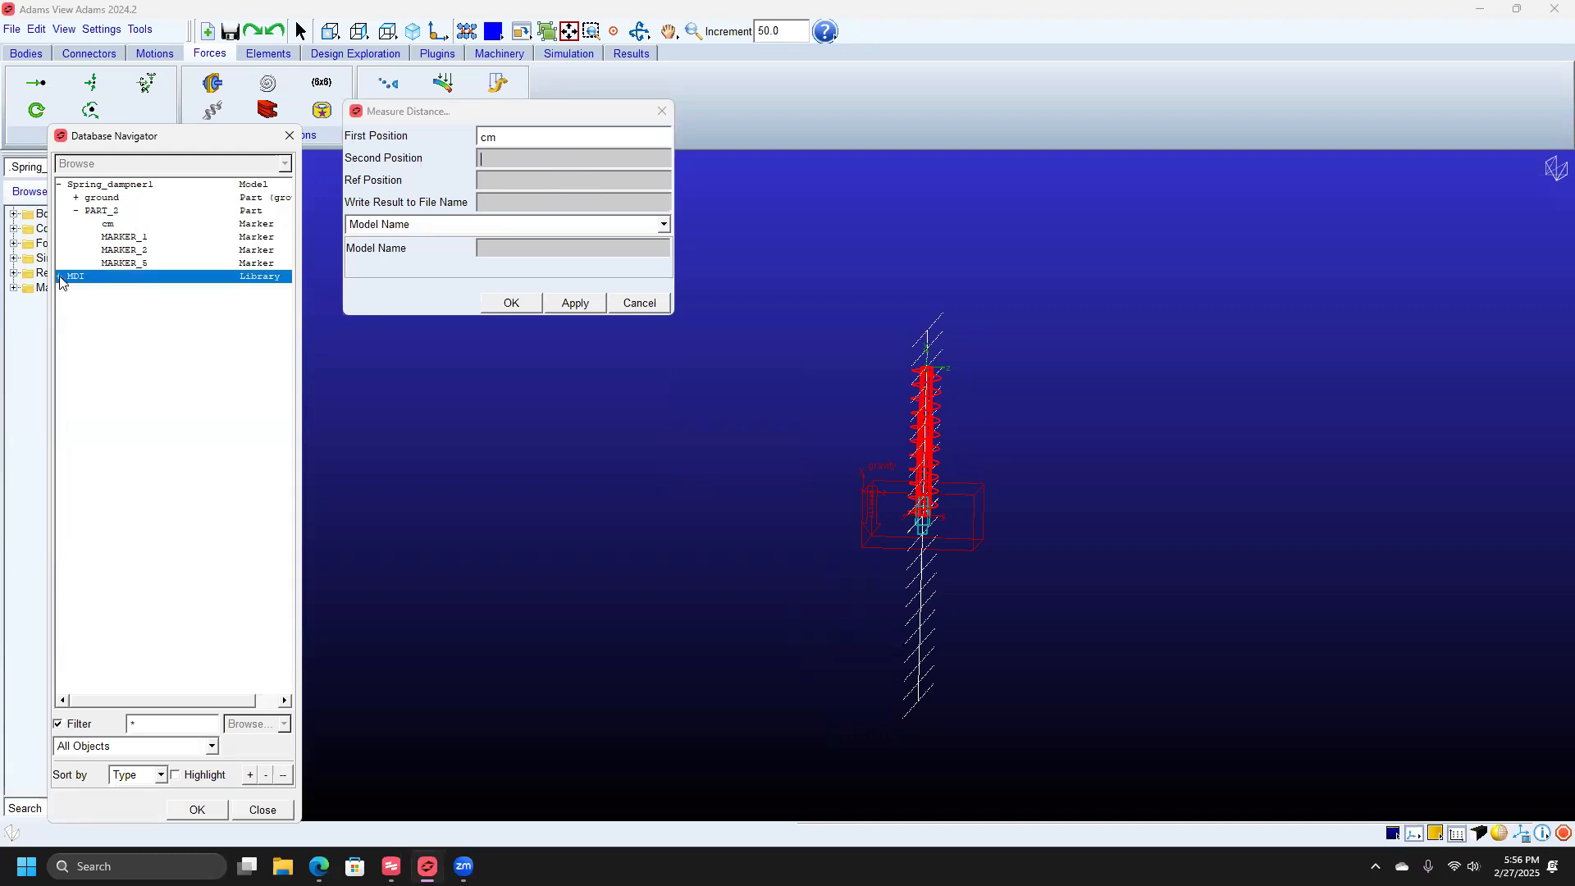
{"action": "left_click", "coordinate": [127, 264]}
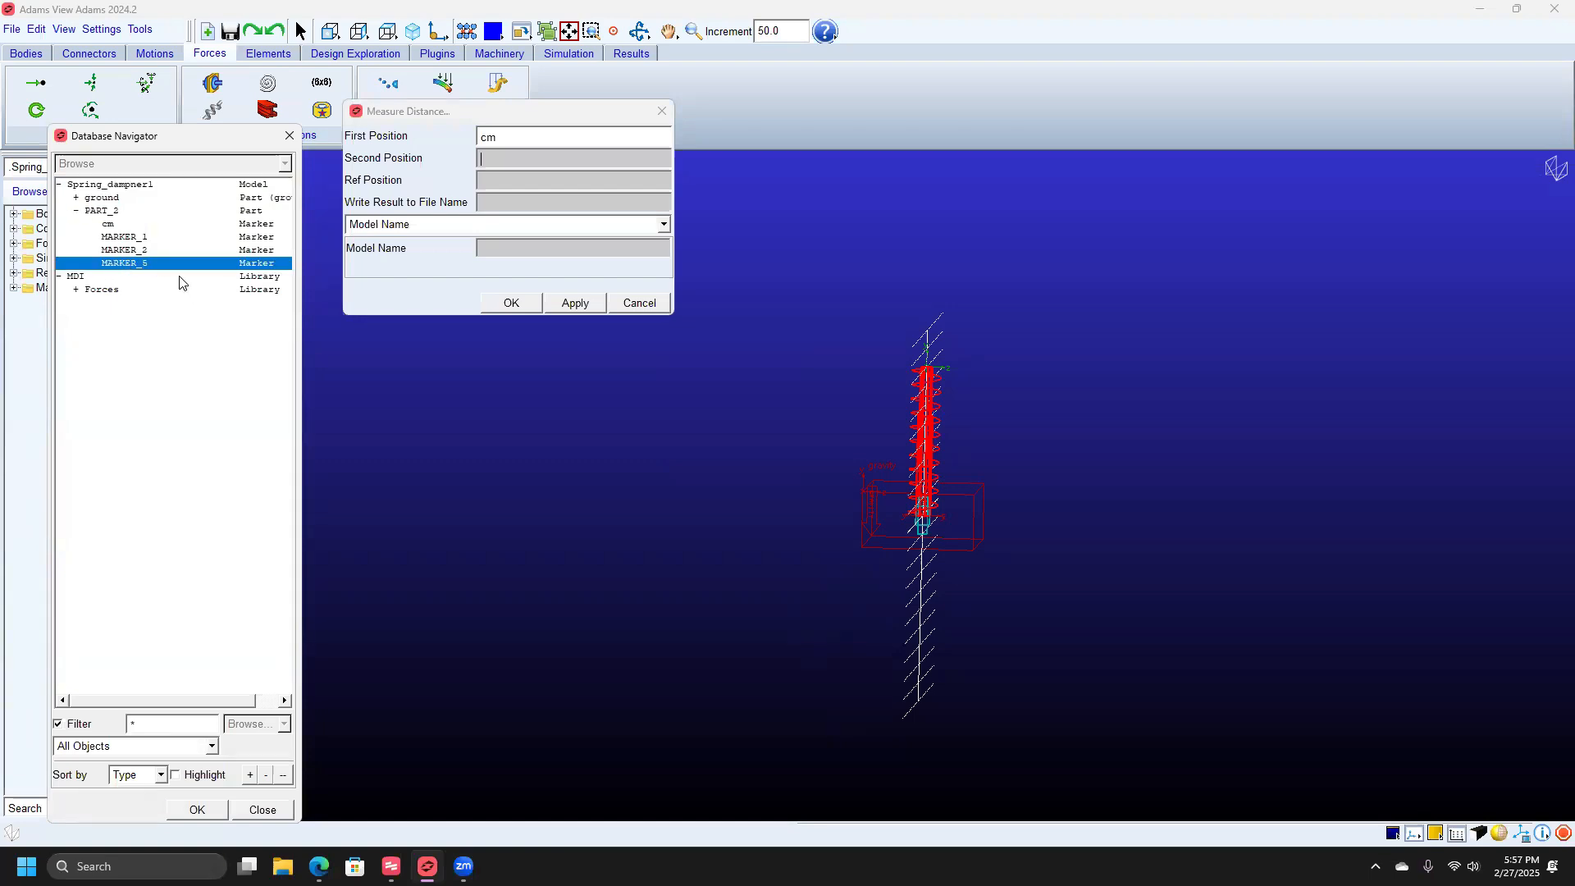
{"action": "double_click", "coordinate": [159, 262]}
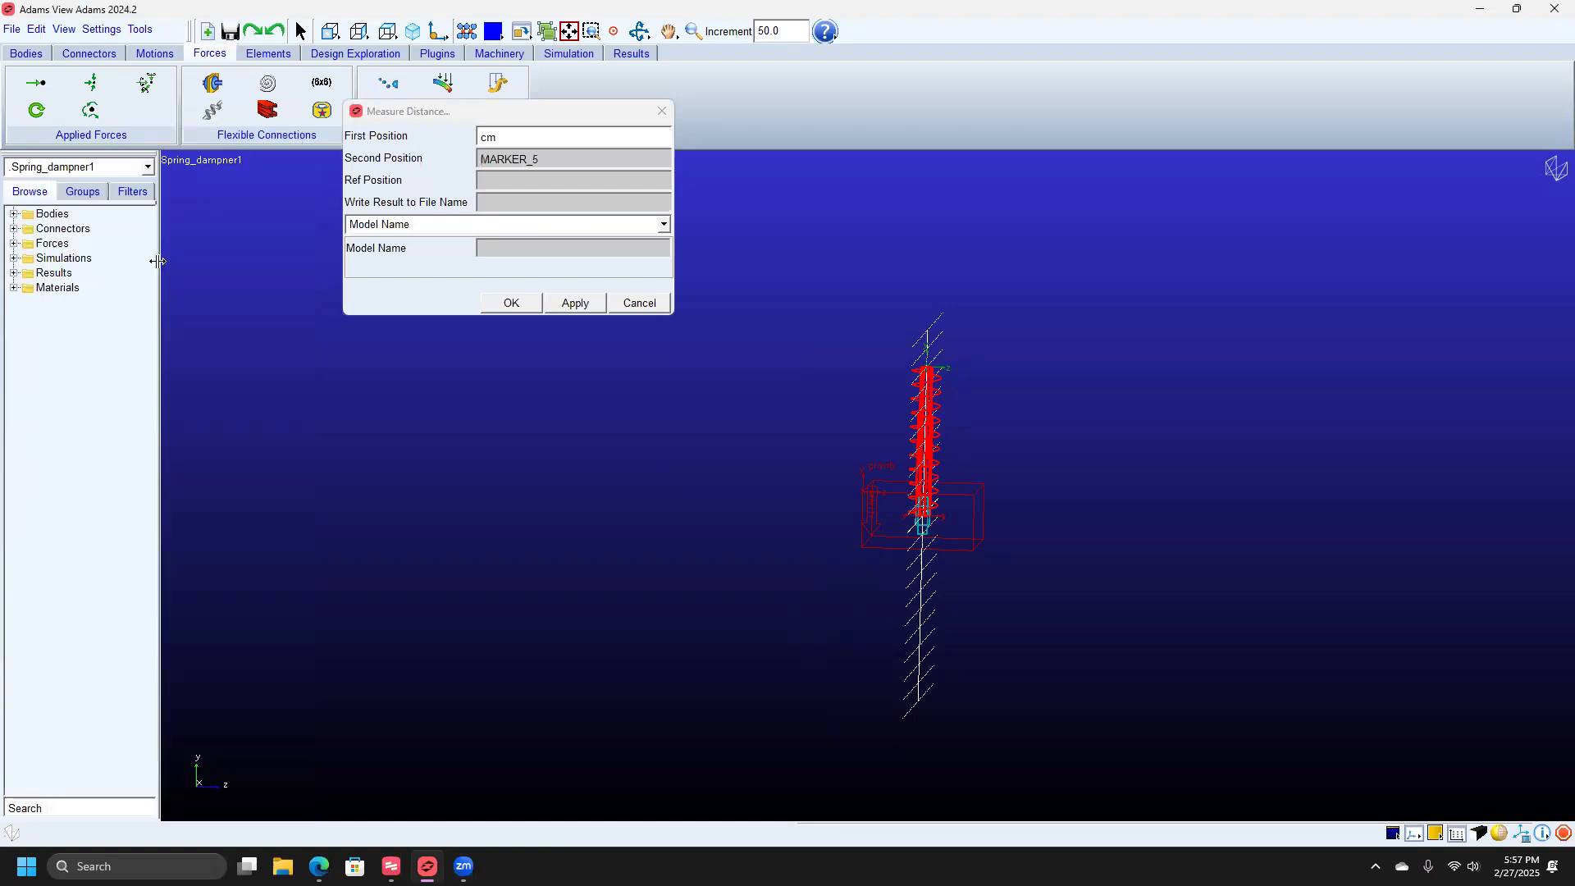
{"action": "left_click", "coordinate": [575, 303]}
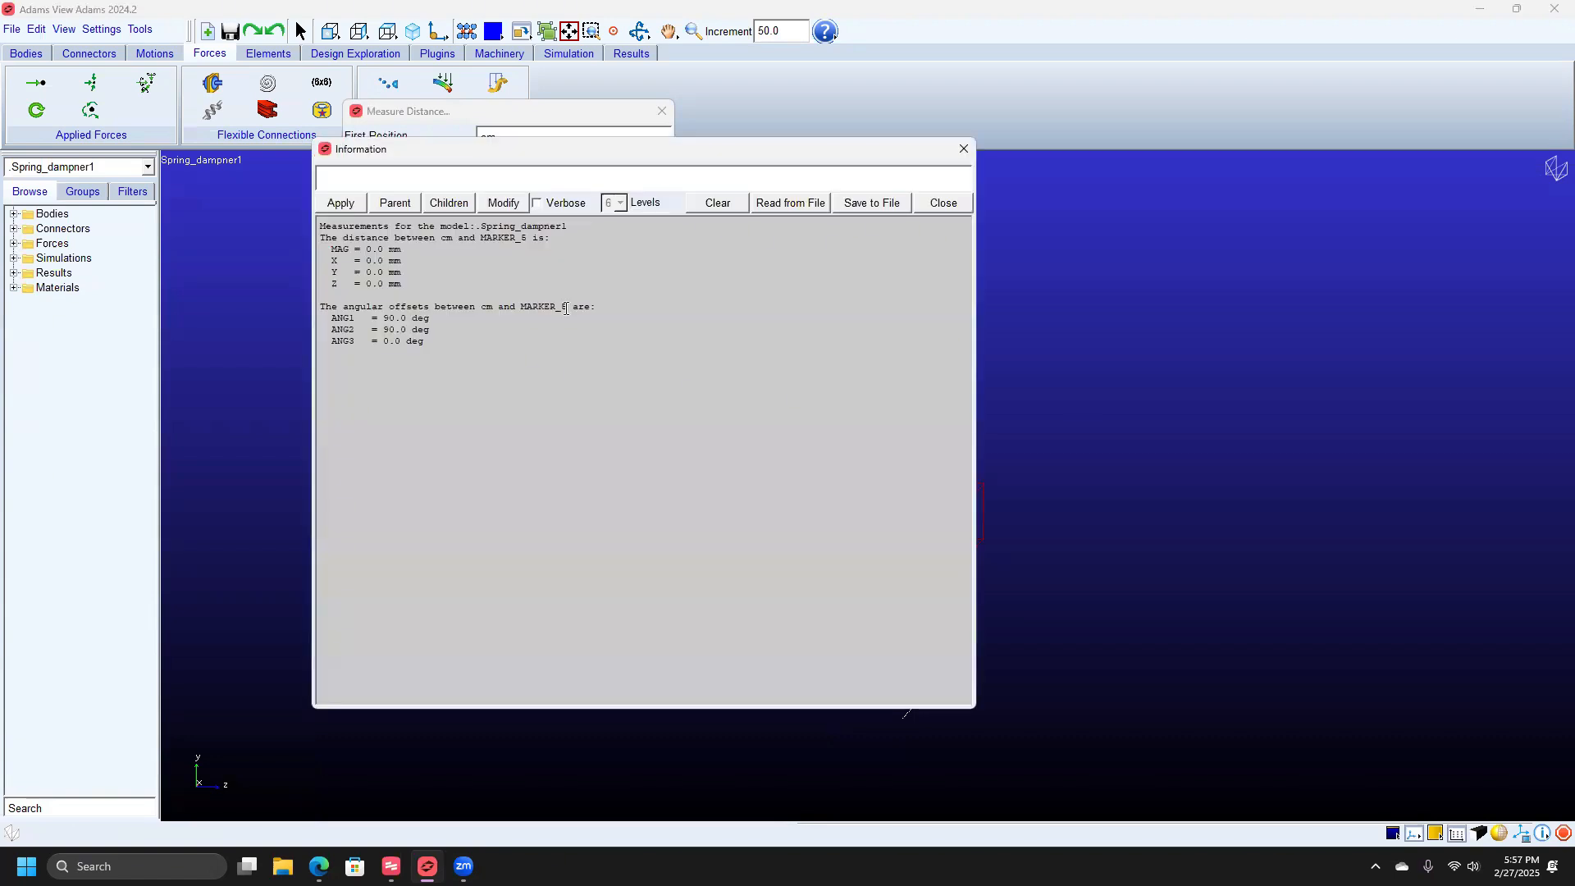
{"action": "left_click_drag", "start_coordinate": [331, 249], "coordinate": [411, 284]}
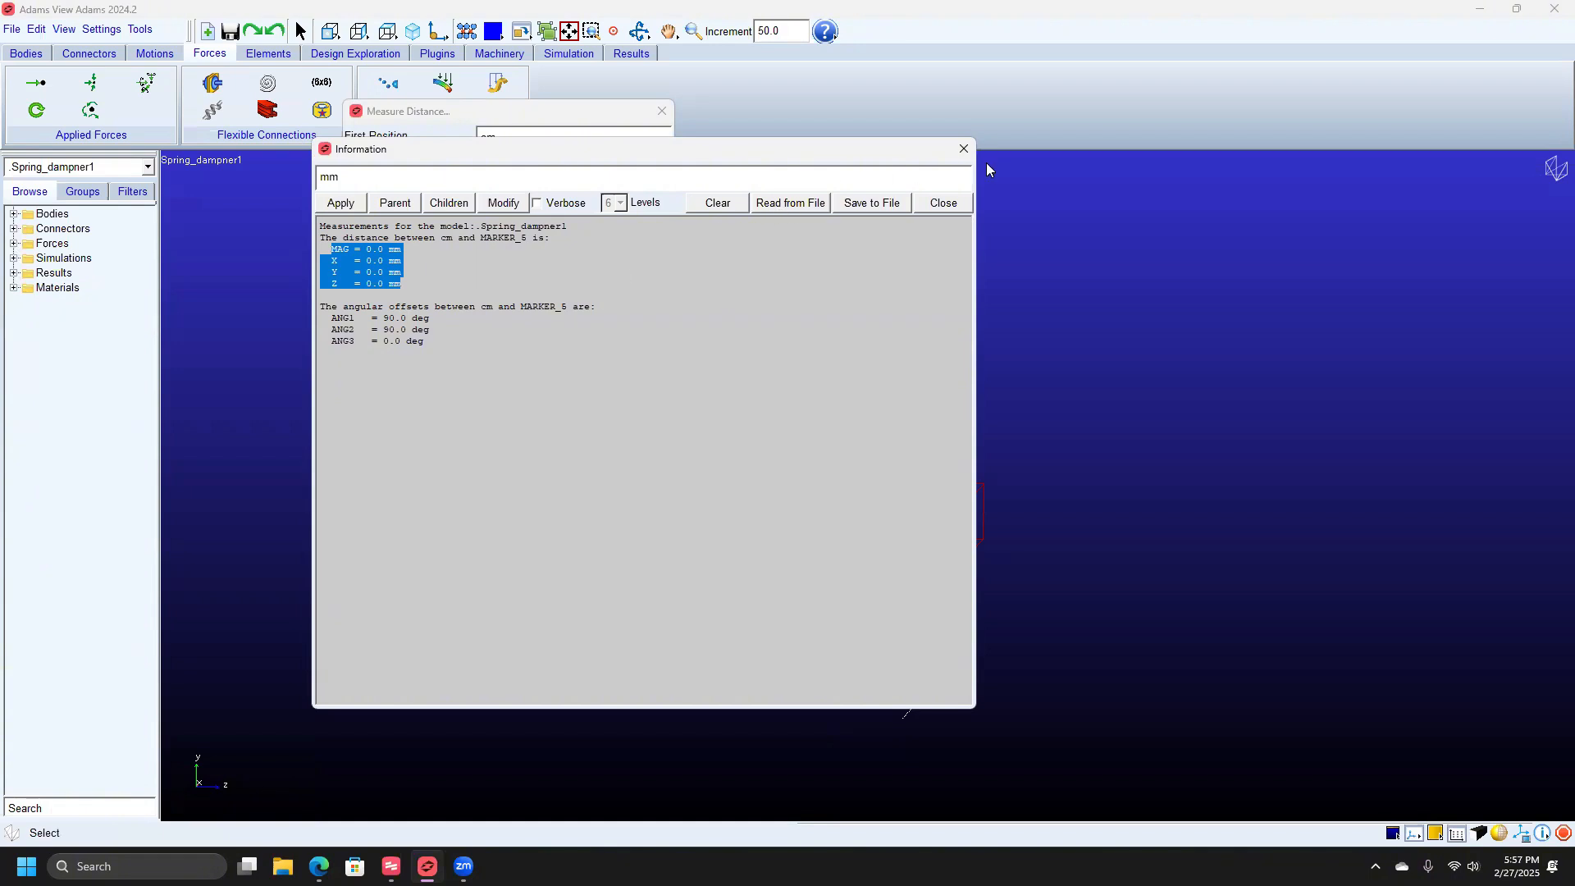
{"action": "left_click", "coordinate": [964, 150]}
Replace the second position with the ground's MARKER_6 and measure from cm.
{"action": "double_click", "coordinate": [543, 155]}
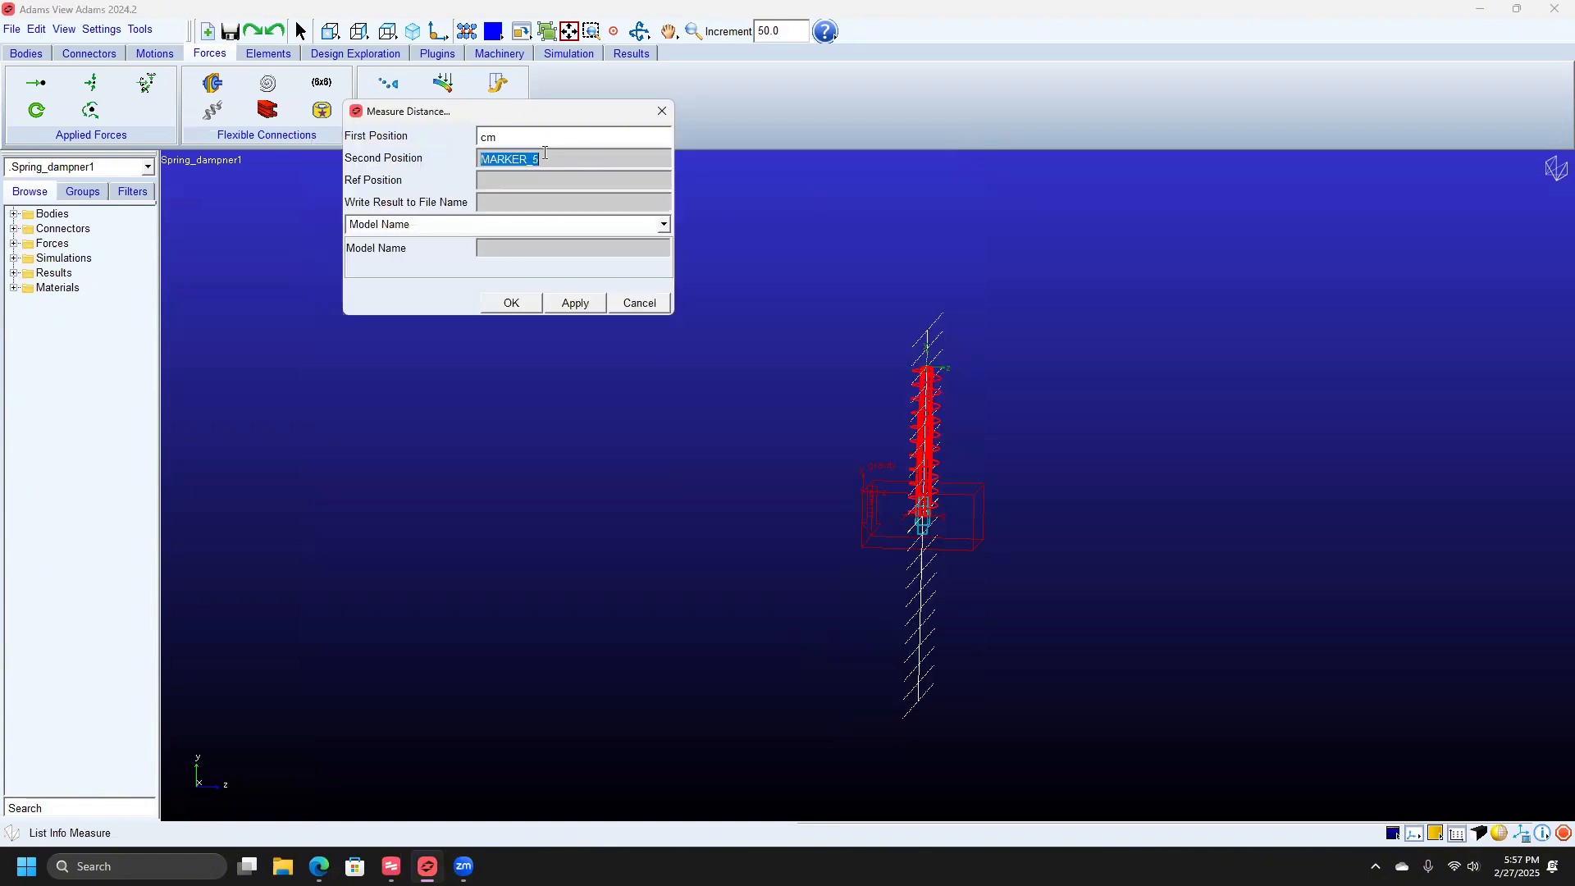
{"action": "key", "text": "BackSpace"}
{"action": "double_click", "coordinate": [544, 157]}
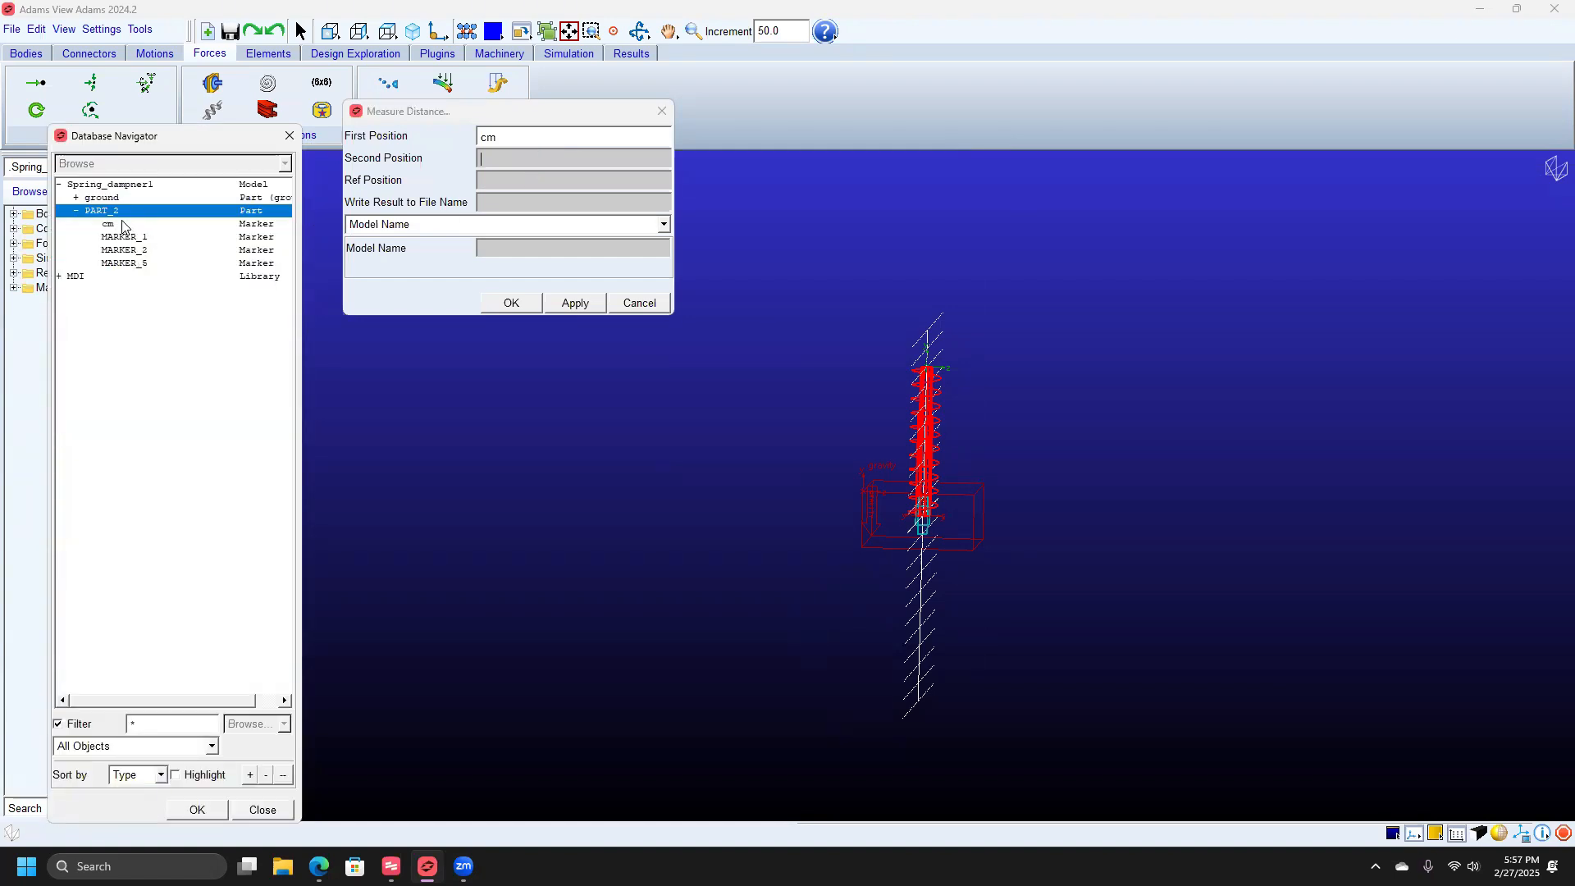
{"action": "left_click", "coordinate": [77, 198]}
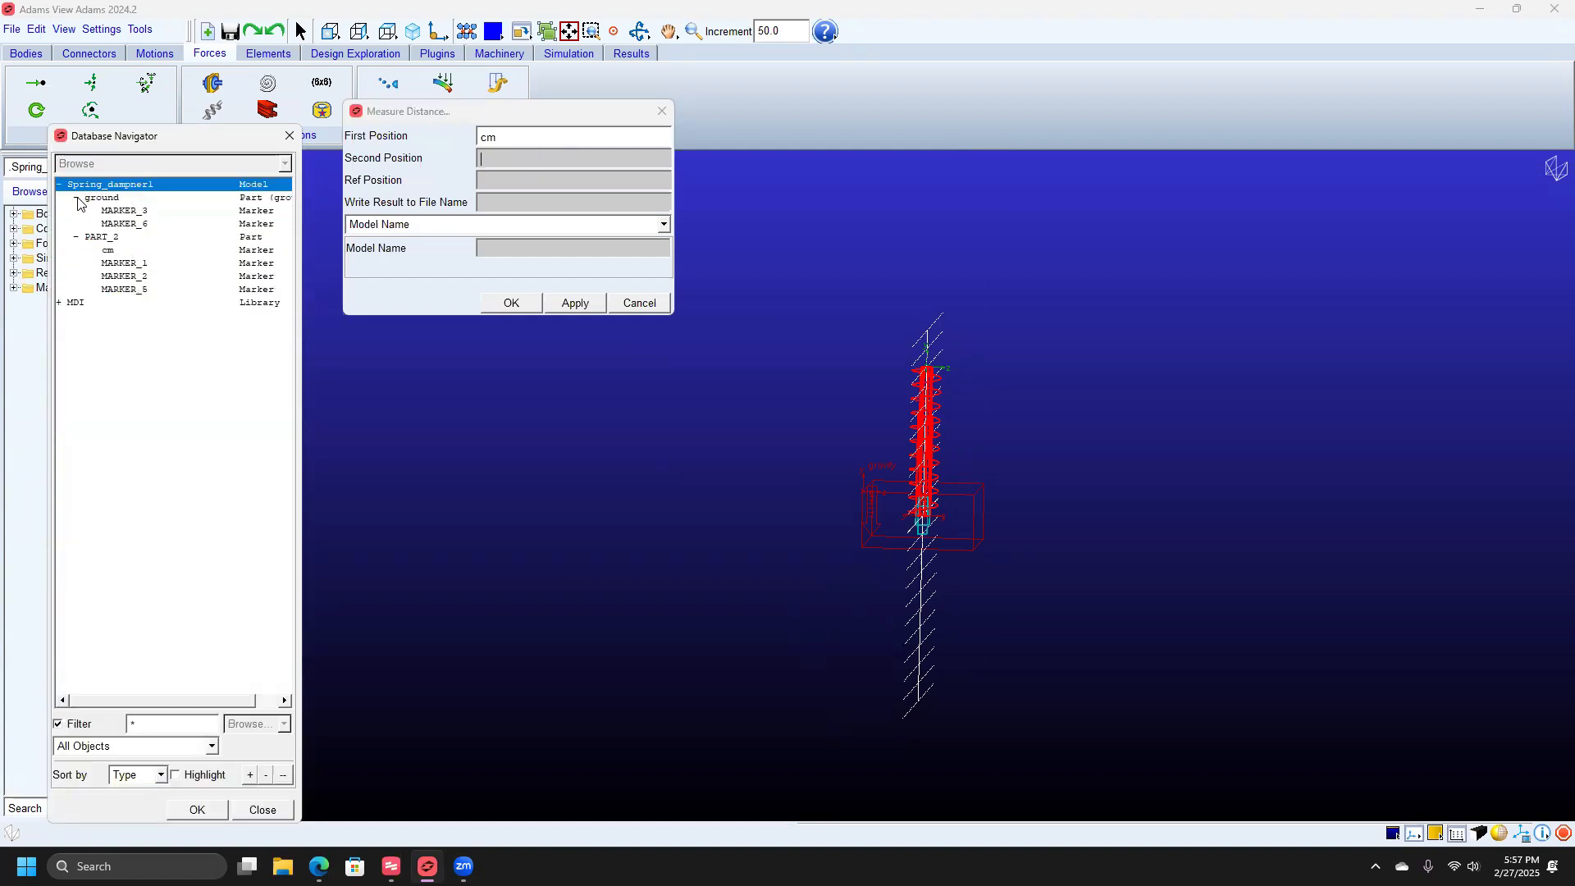
{"action": "double_click", "coordinate": [144, 227]}
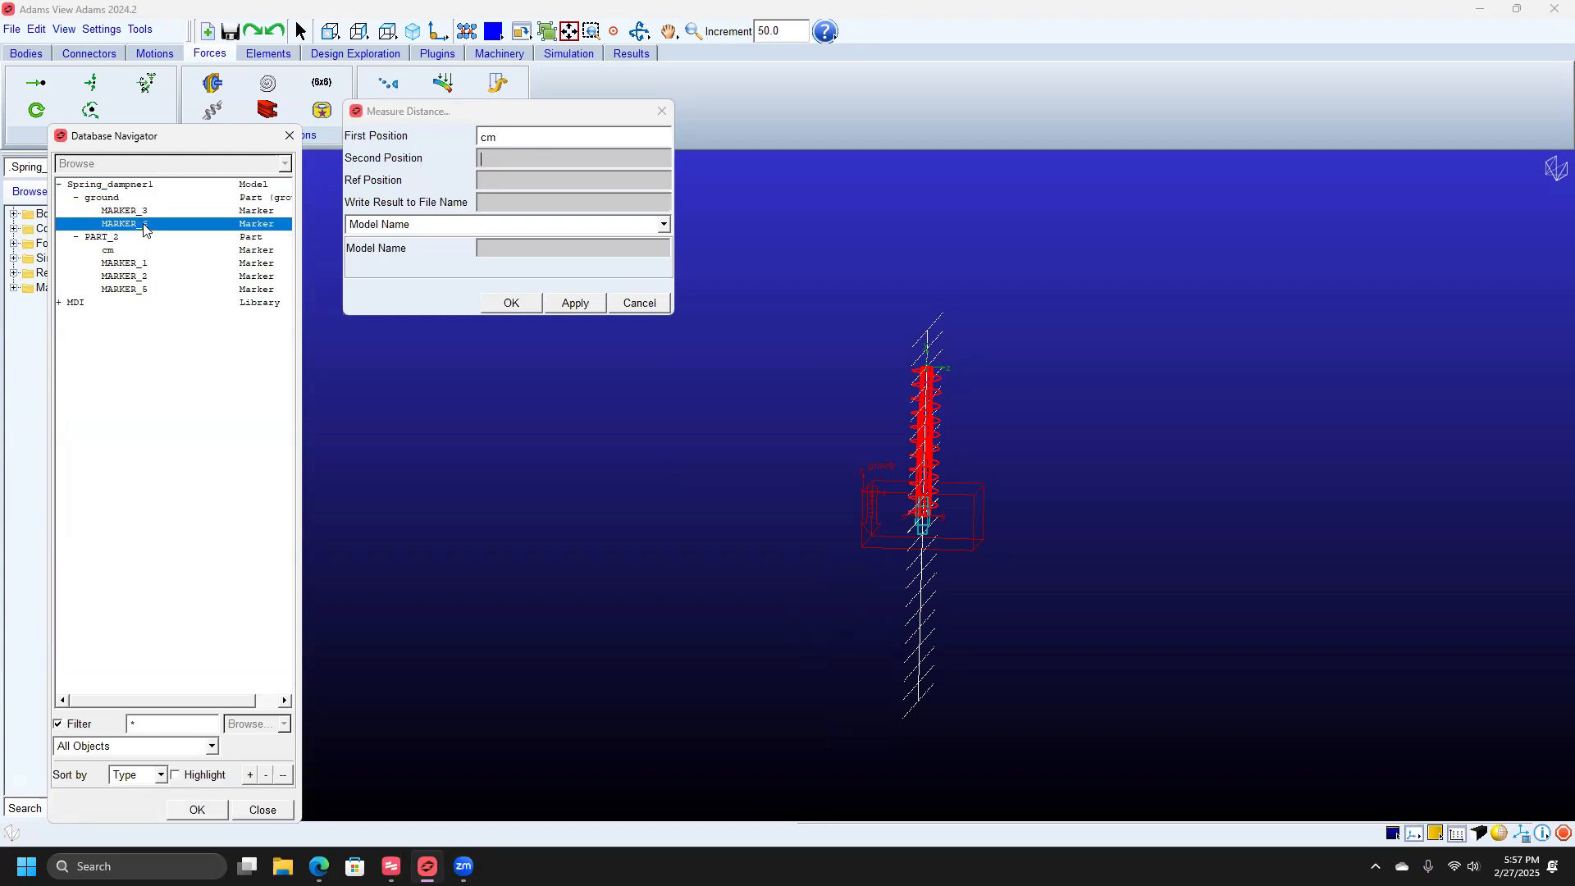
{"action": "left_click", "coordinate": [573, 303]}
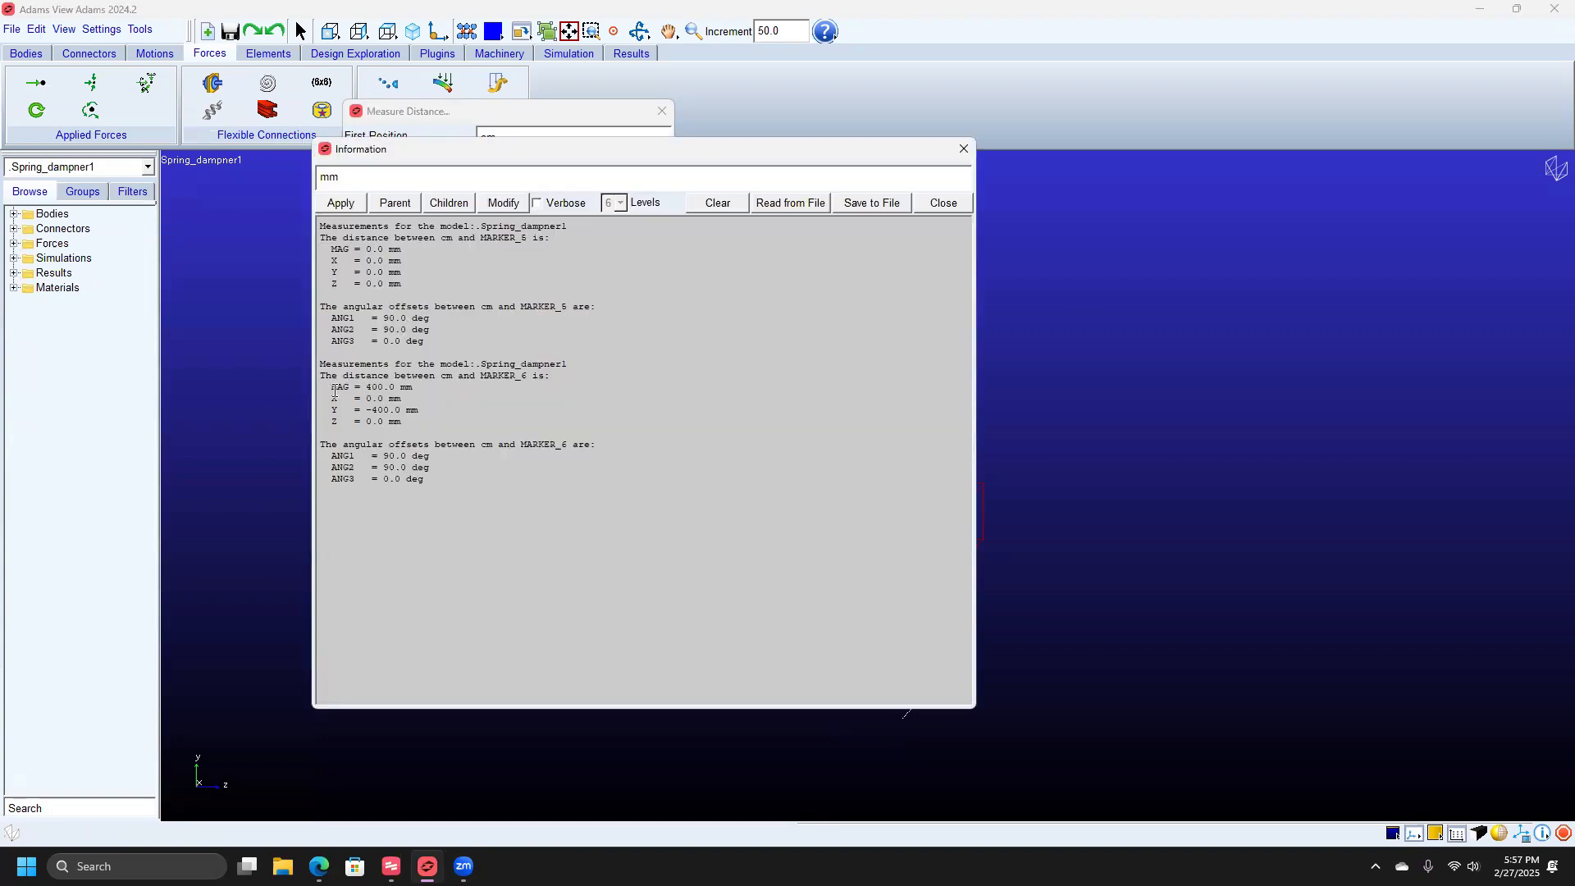
Check the 400.0 mm along-Y result and close the Measure Distance dialog and results.
{"action": "left_click_drag", "start_coordinate": [329, 388], "coordinate": [426, 386]}
{"action": "left_click", "coordinate": [425, 388]}
{"action": "left_click", "coordinate": [940, 203]}
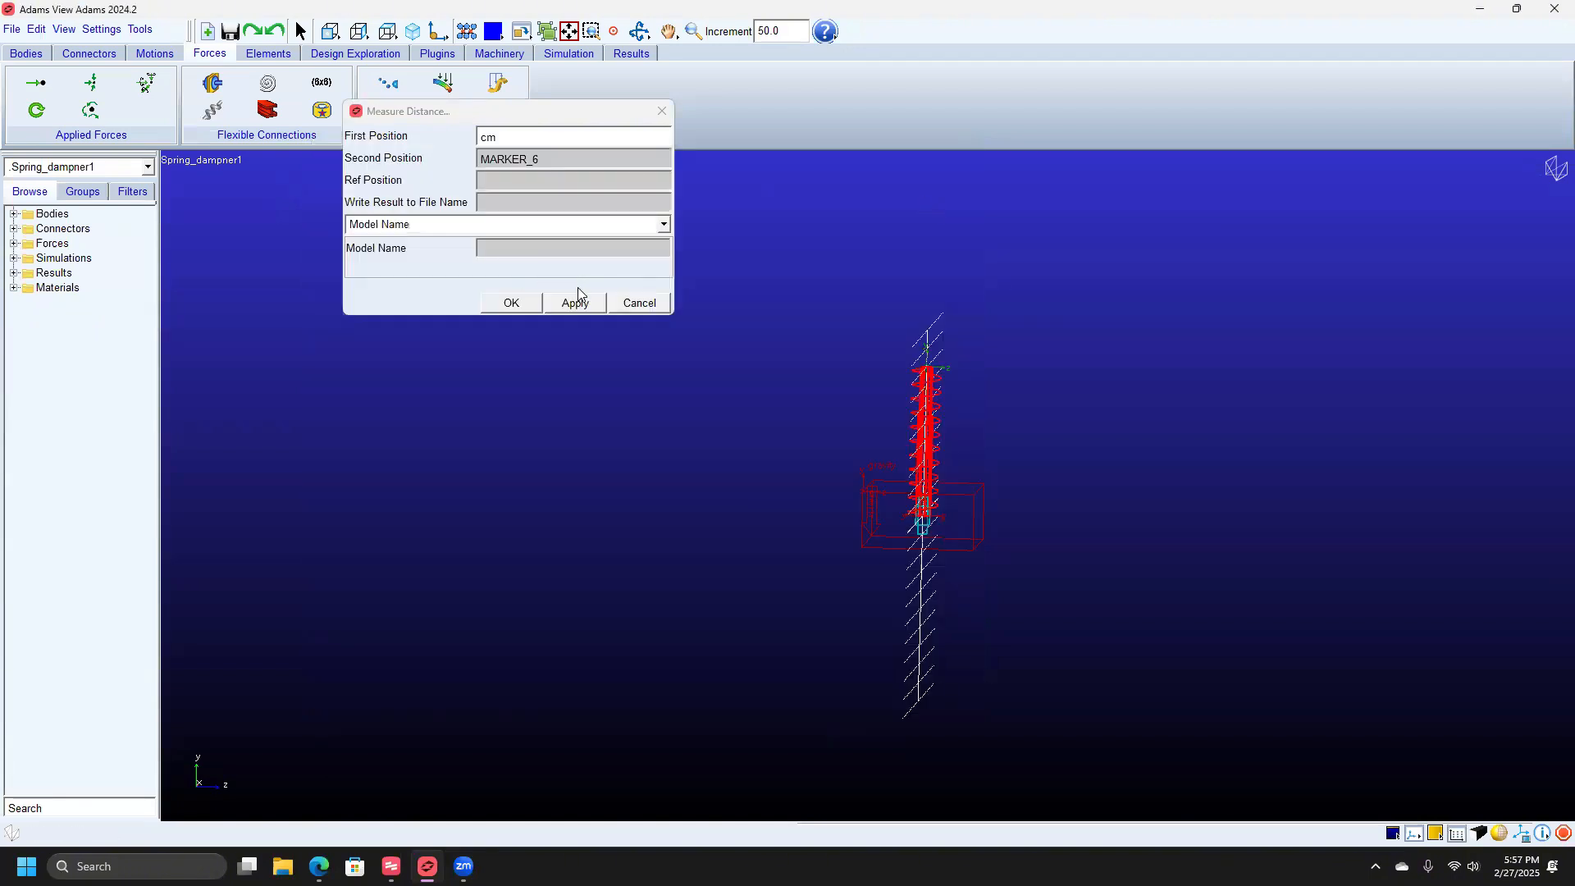
{"action": "left_click", "coordinate": [523, 315]}
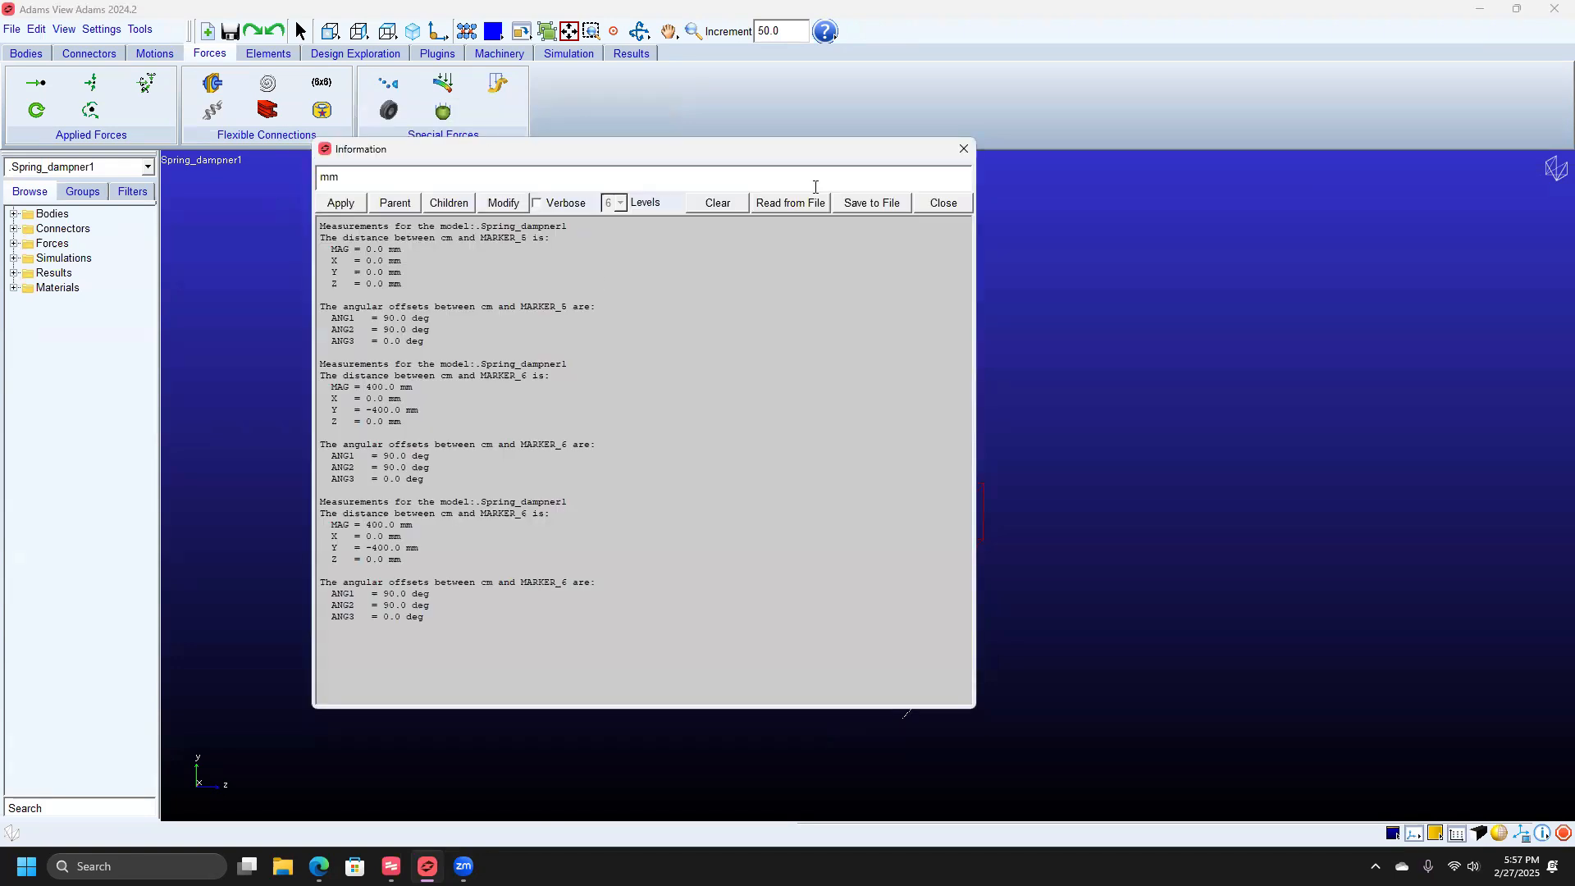
{"action": "left_click", "coordinate": [966, 149]}
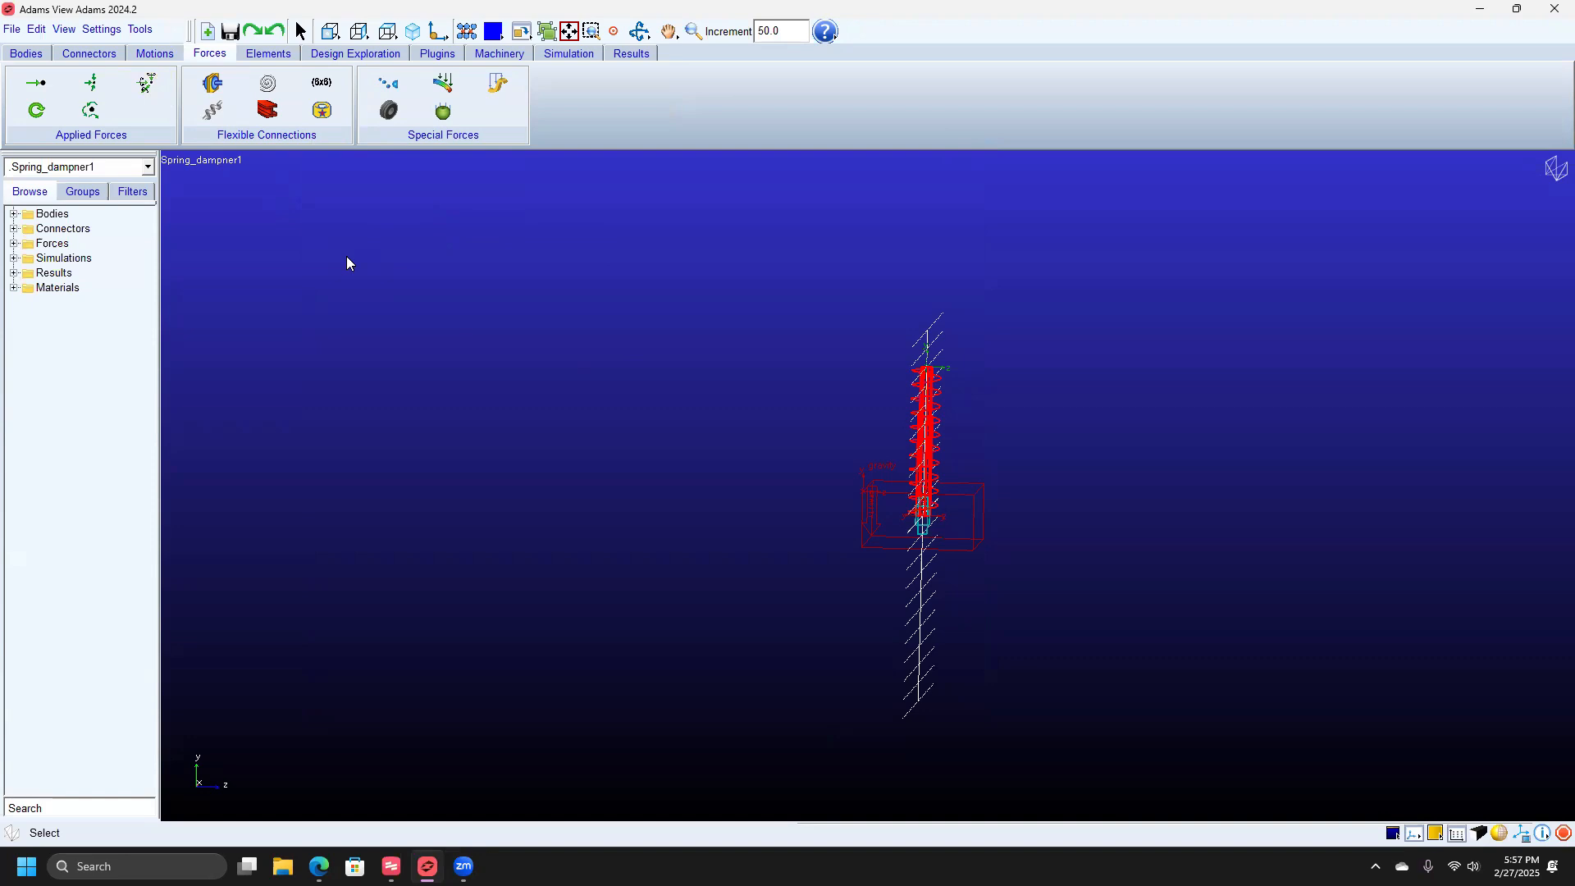
Run Find static equilibrium from the interactive simulation controls so the box settles on the spring.
{"action": "left_click", "coordinate": [580, 61]}
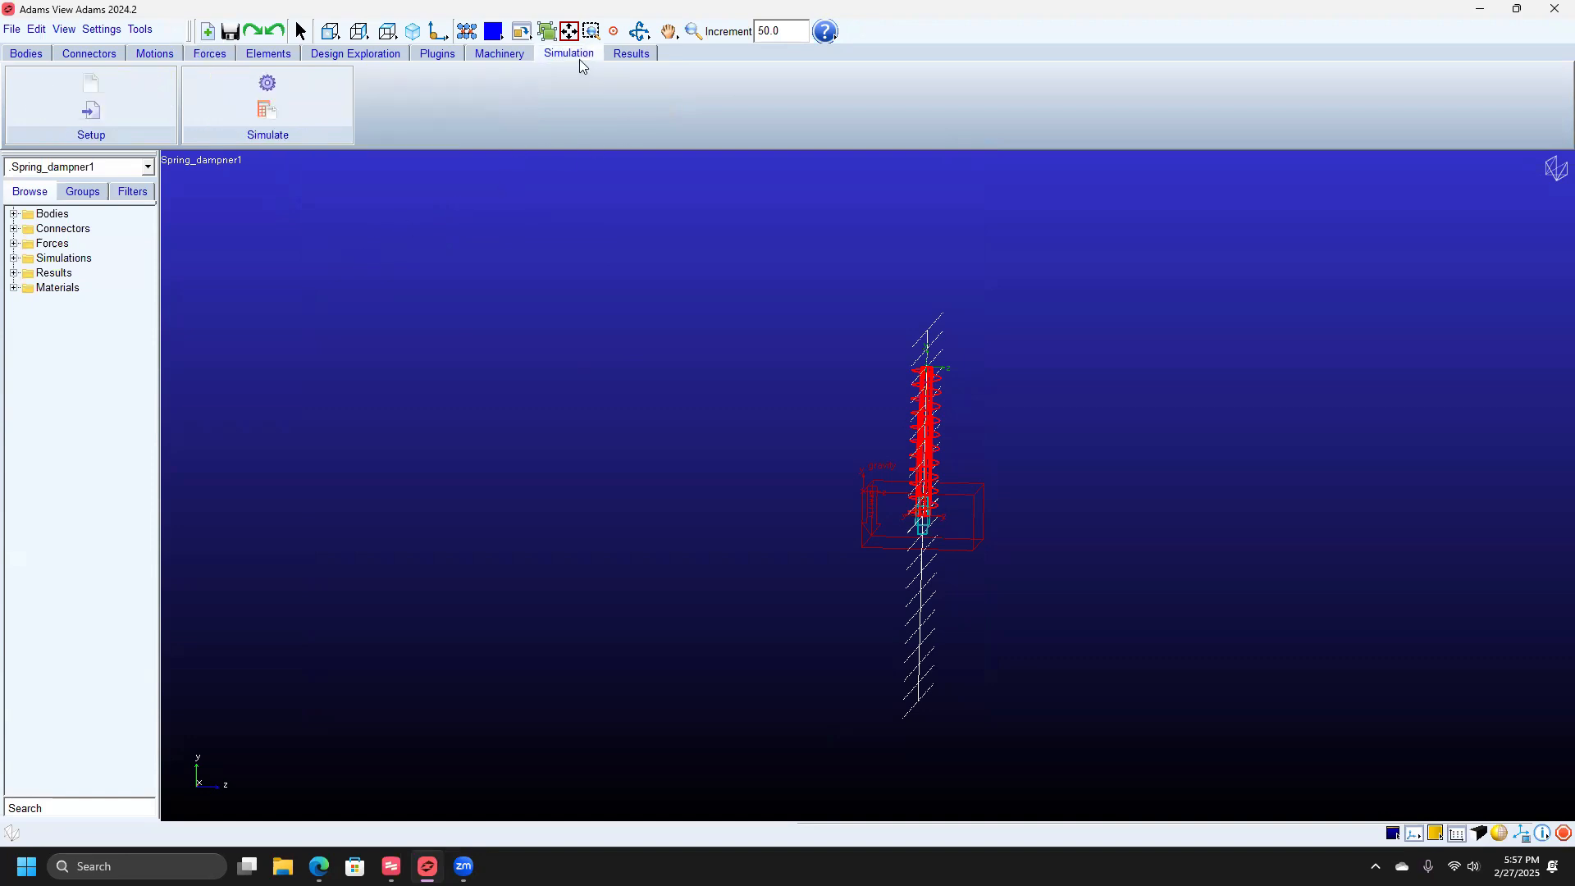
{"action": "left_click", "coordinate": [269, 84]}
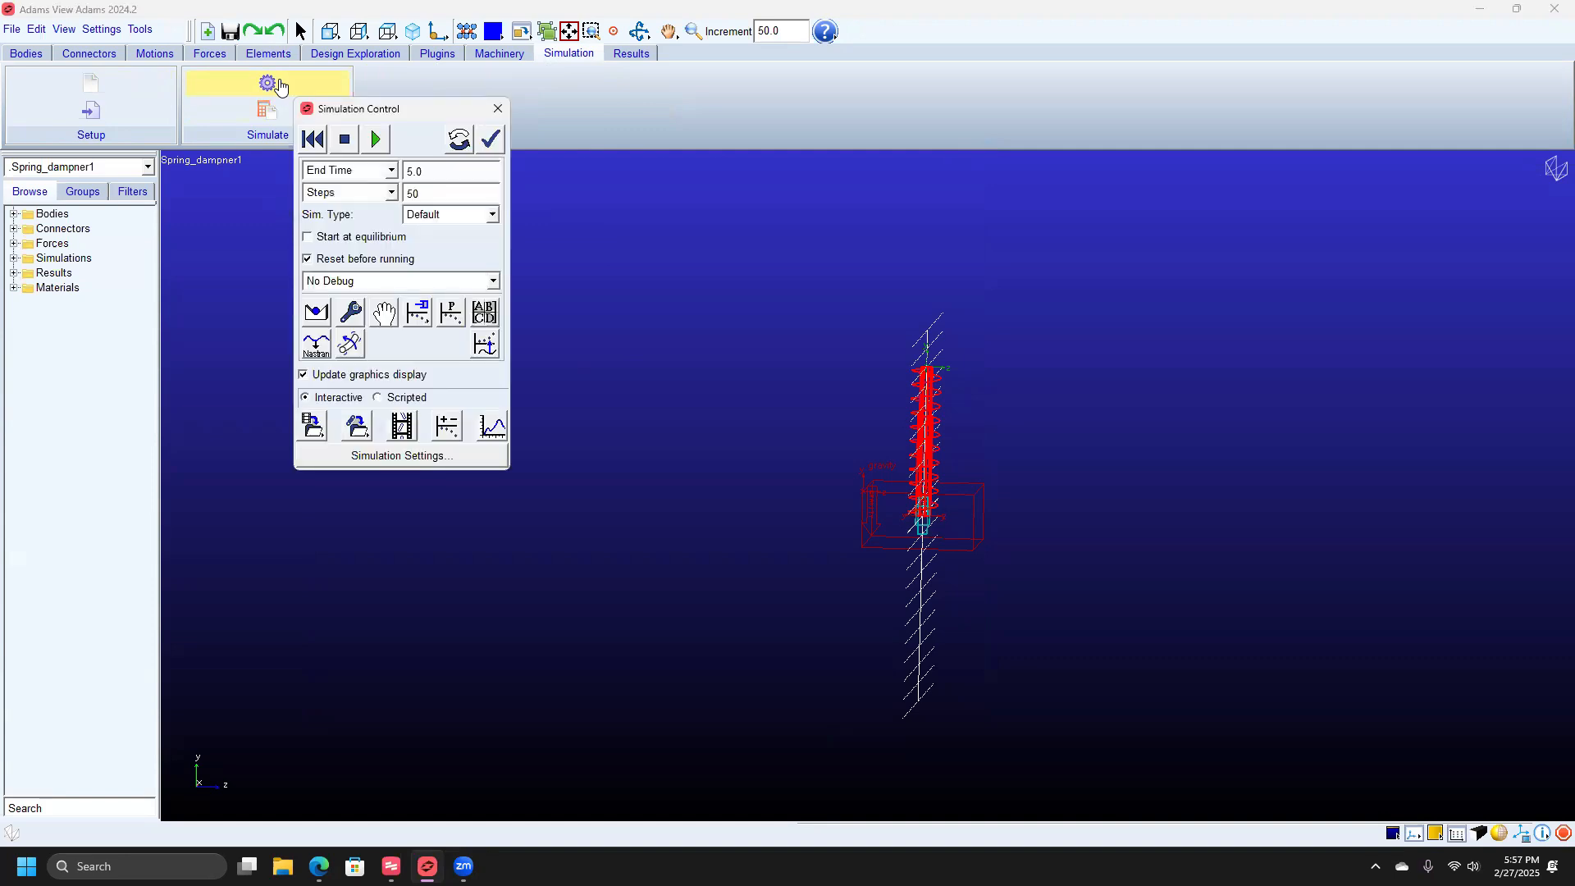
{"action": "left_click_drag", "start_coordinate": [419, 115], "coordinate": [483, 141]}
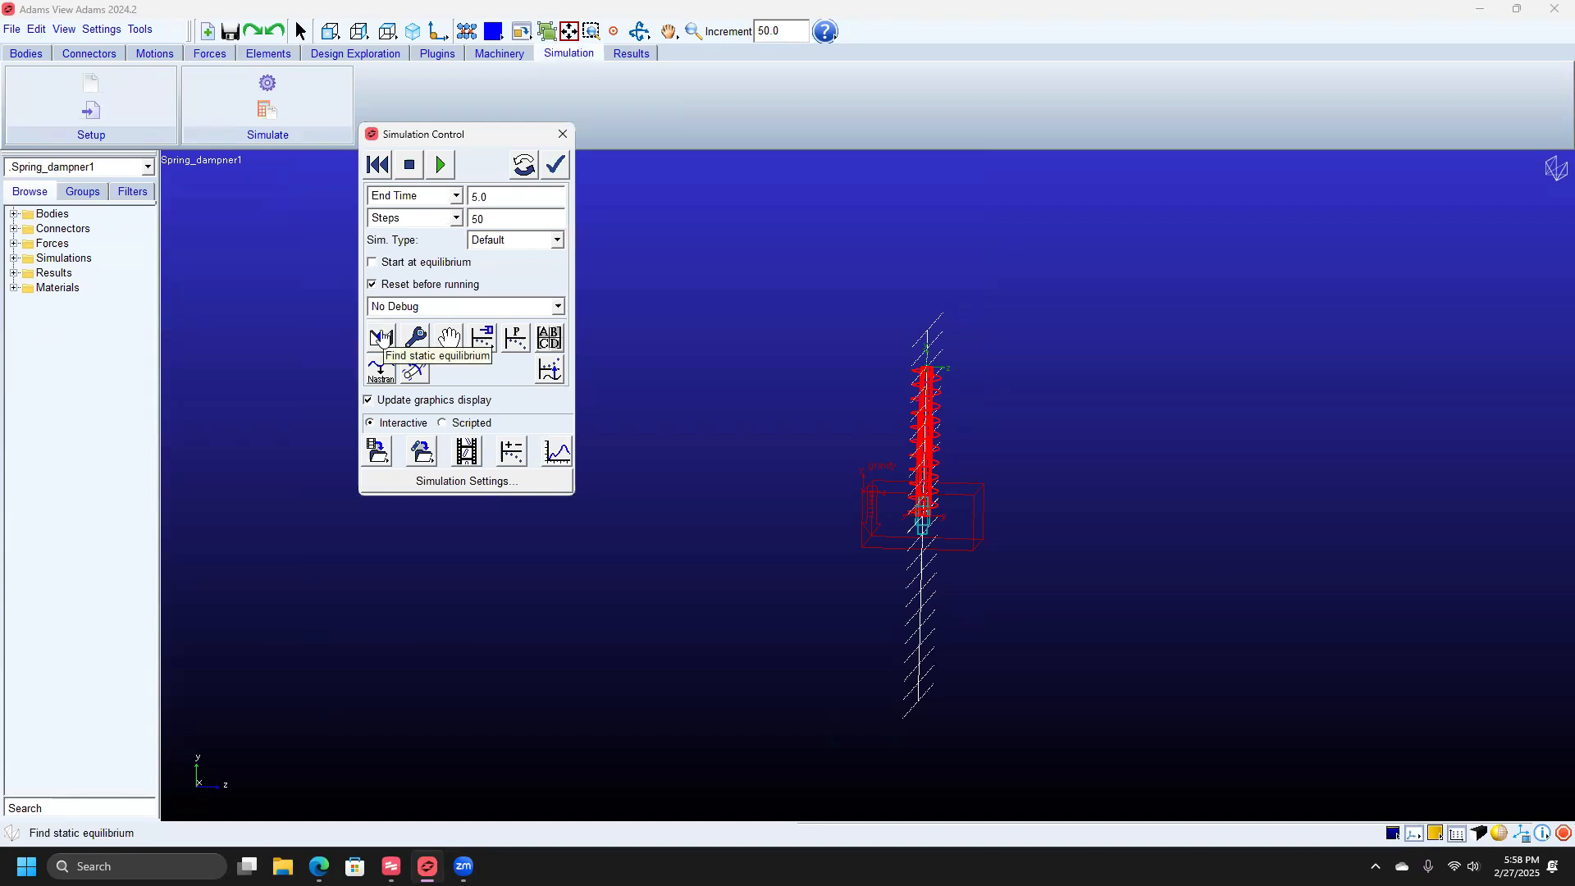
{"action": "left_click", "coordinate": [384, 338]}
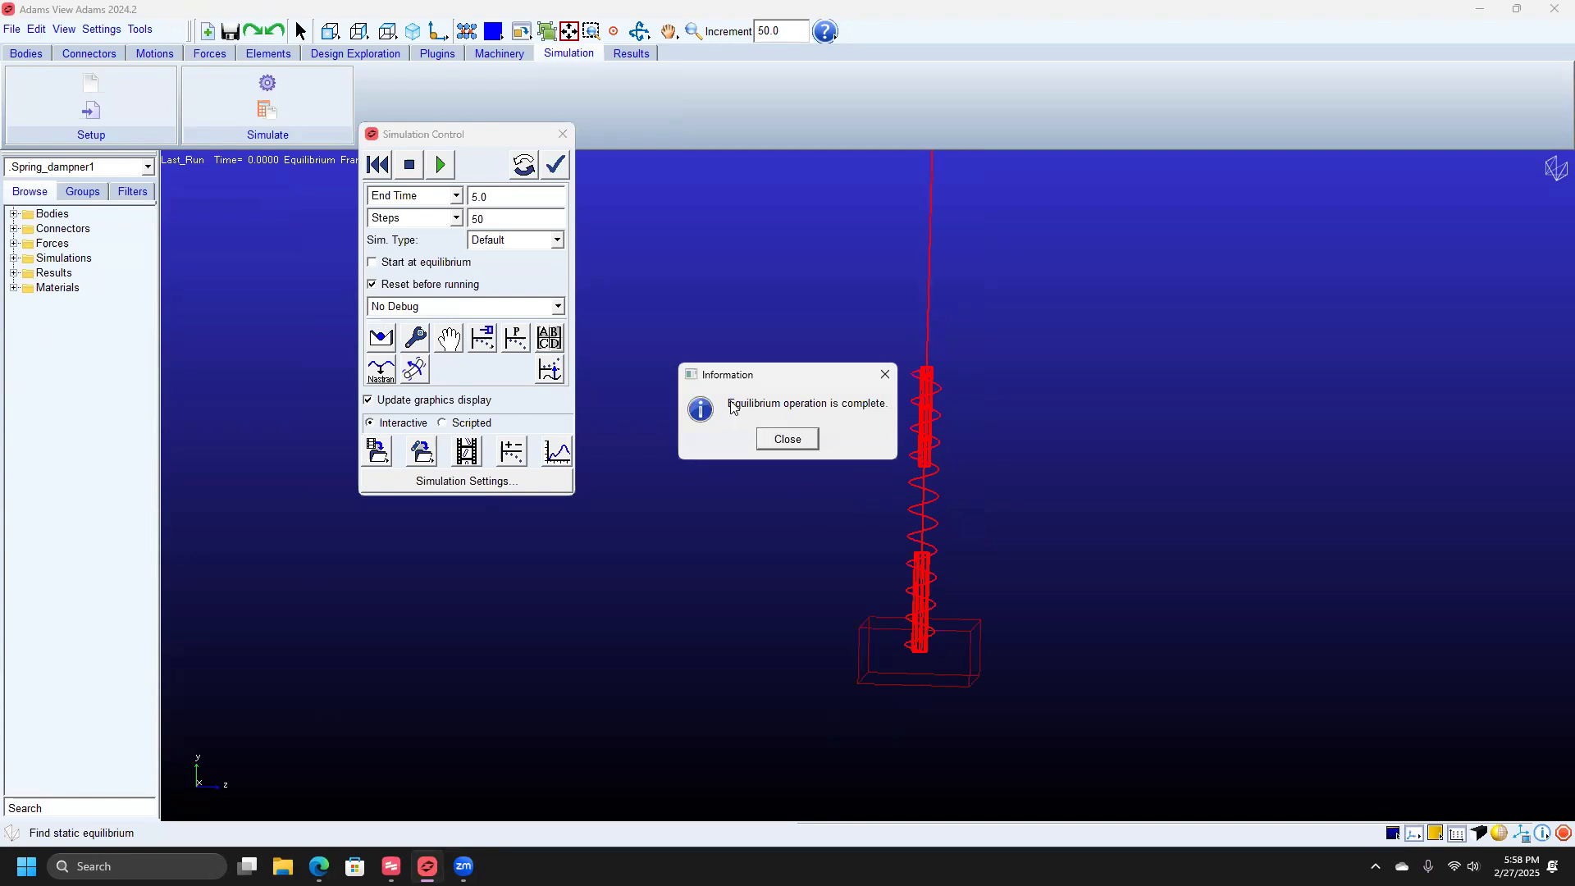
{"action": "left_click", "coordinate": [779, 440]}
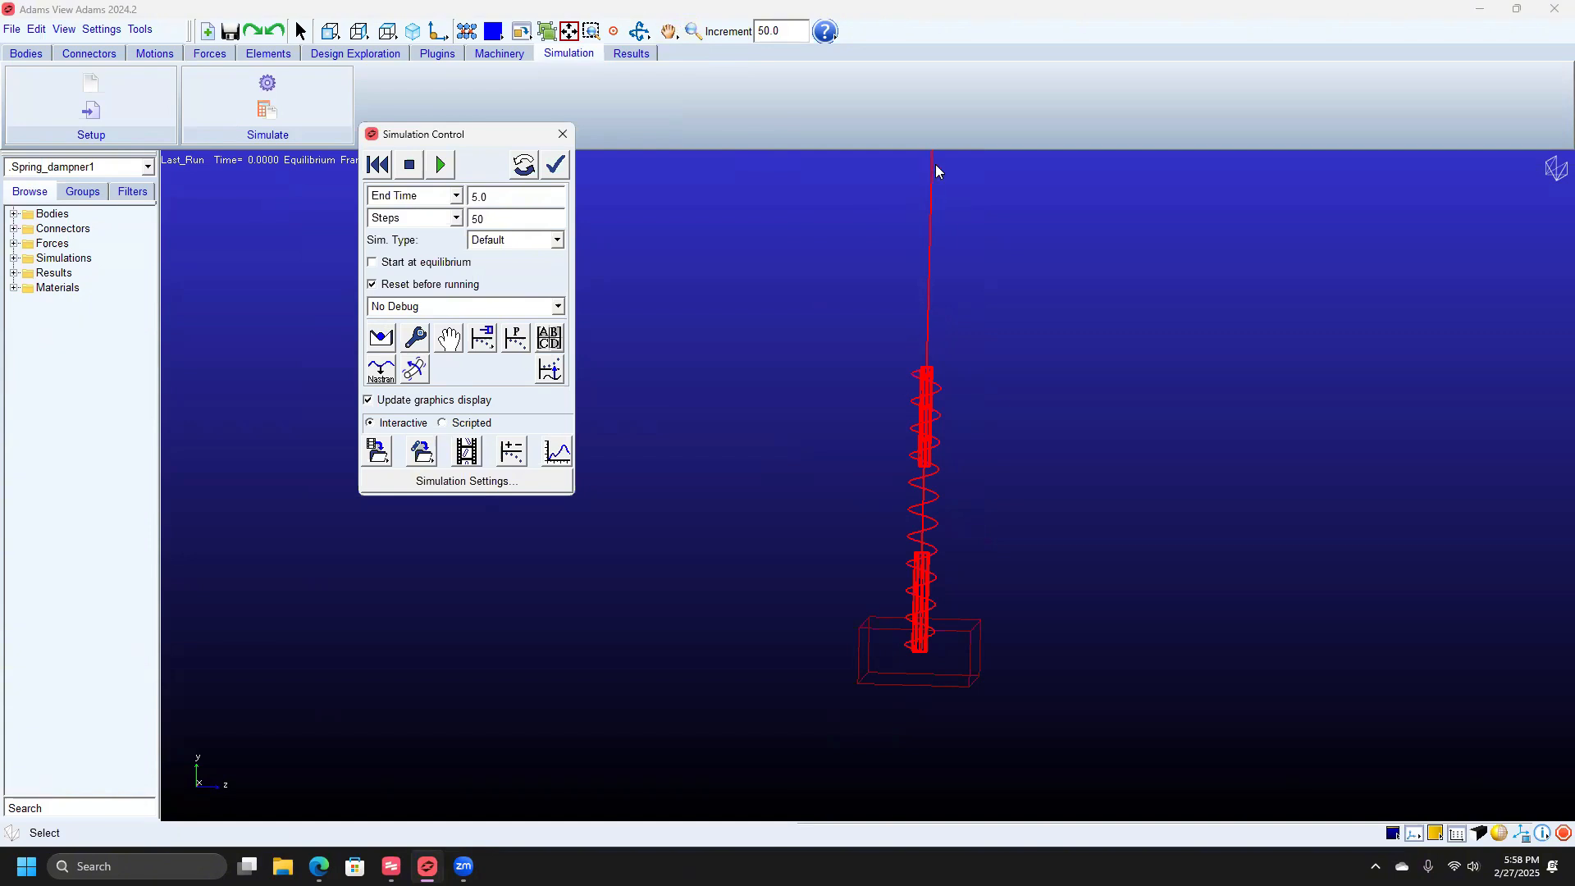
Zoom out and pan to show the whole spring and force arrow, then open Settings.
{"action": "left_click", "coordinate": [692, 33]}
{"action": "left_click_drag", "start_coordinate": [838, 232], "coordinate": [846, 310]}
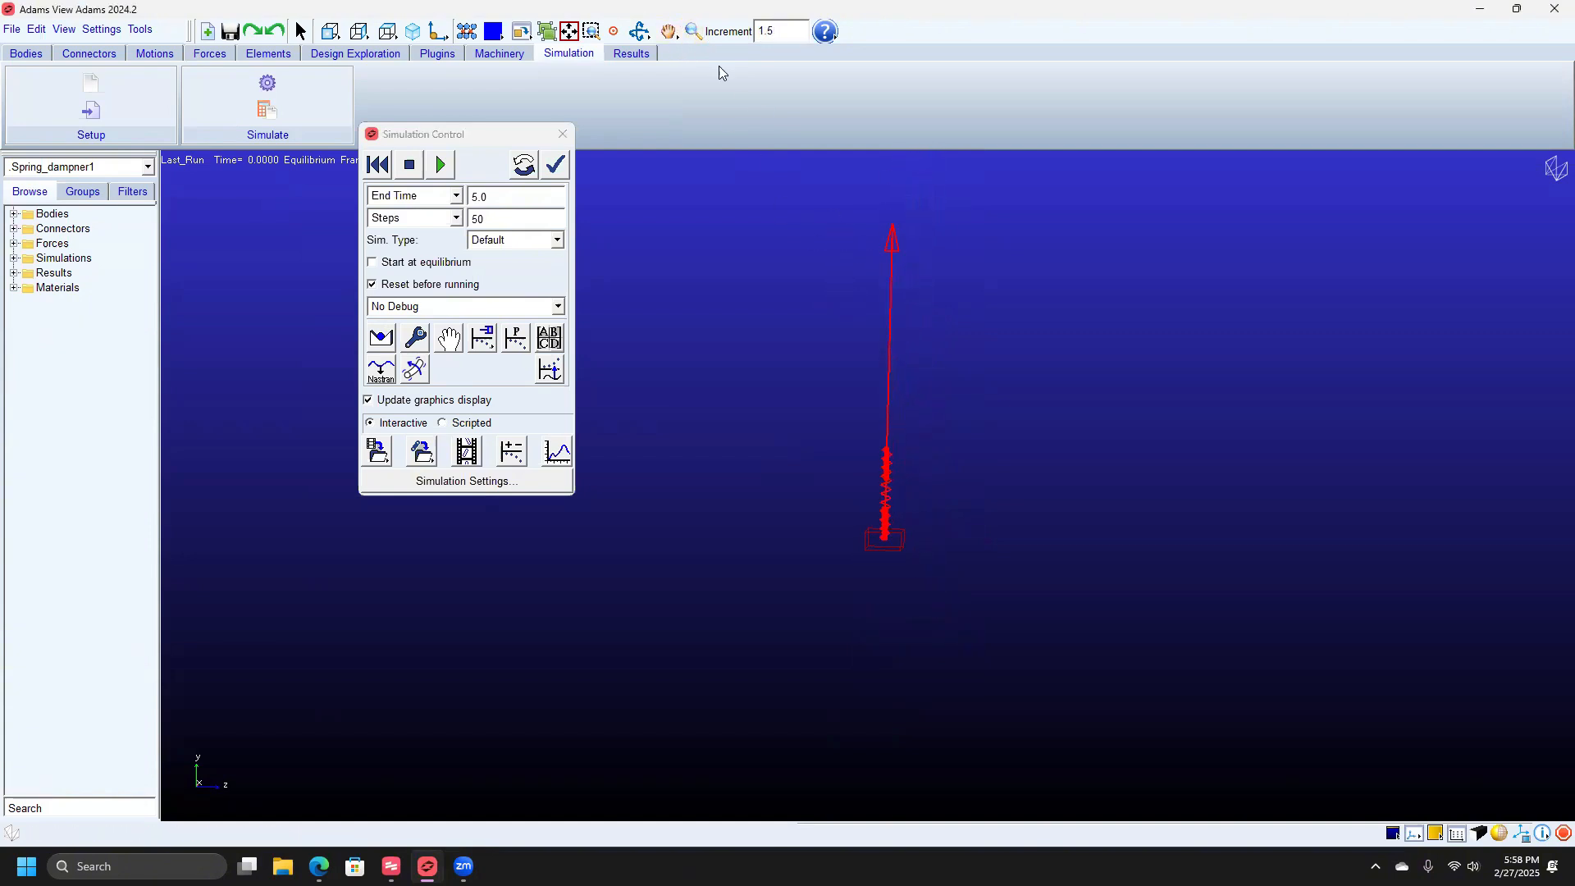
{"action": "left_click", "coordinate": [671, 34]}
{"action": "left_click_drag", "start_coordinate": [810, 210], "coordinate": [794, 286]}
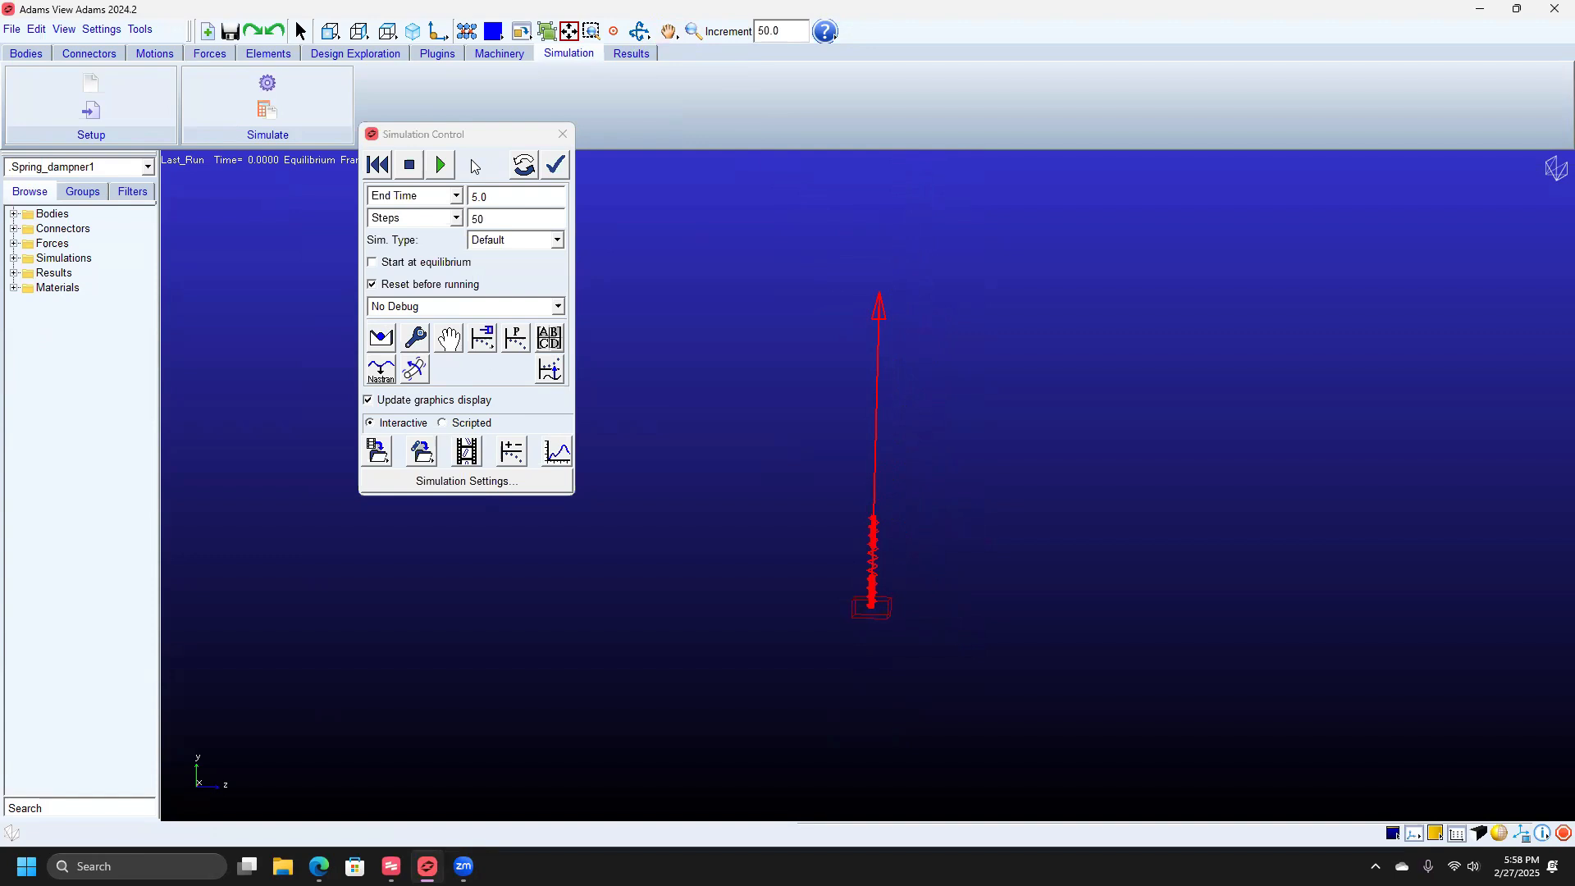
{"action": "left_click", "coordinate": [91, 33]}
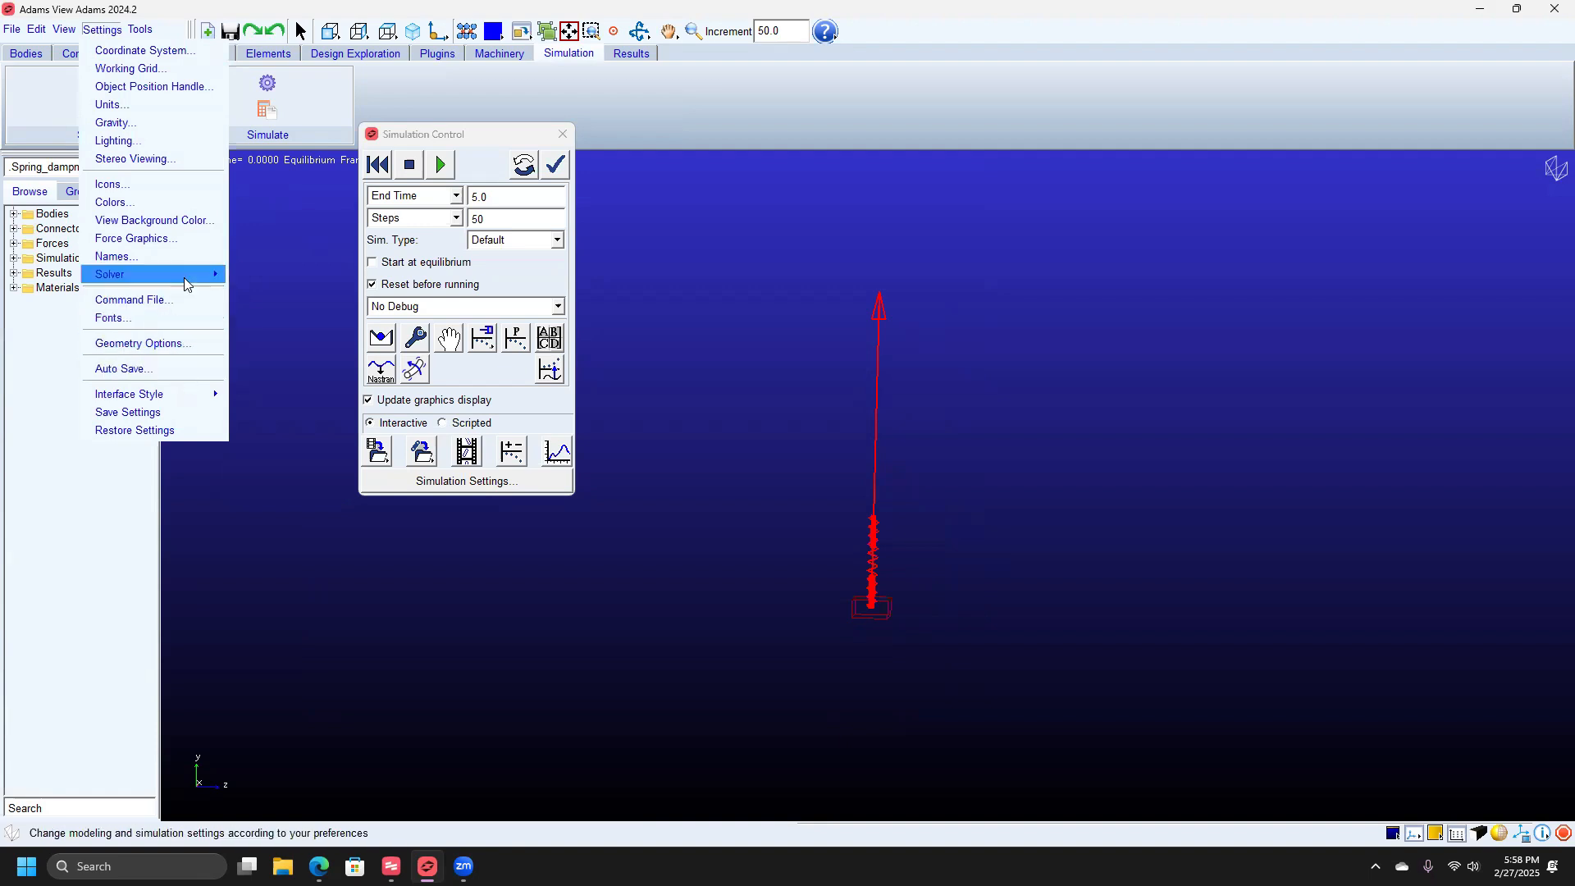
Enable Display Numeric Values in Force Graphics so 1936.0402 appears by the force arrow.
{"action": "left_click", "coordinate": [180, 240]}
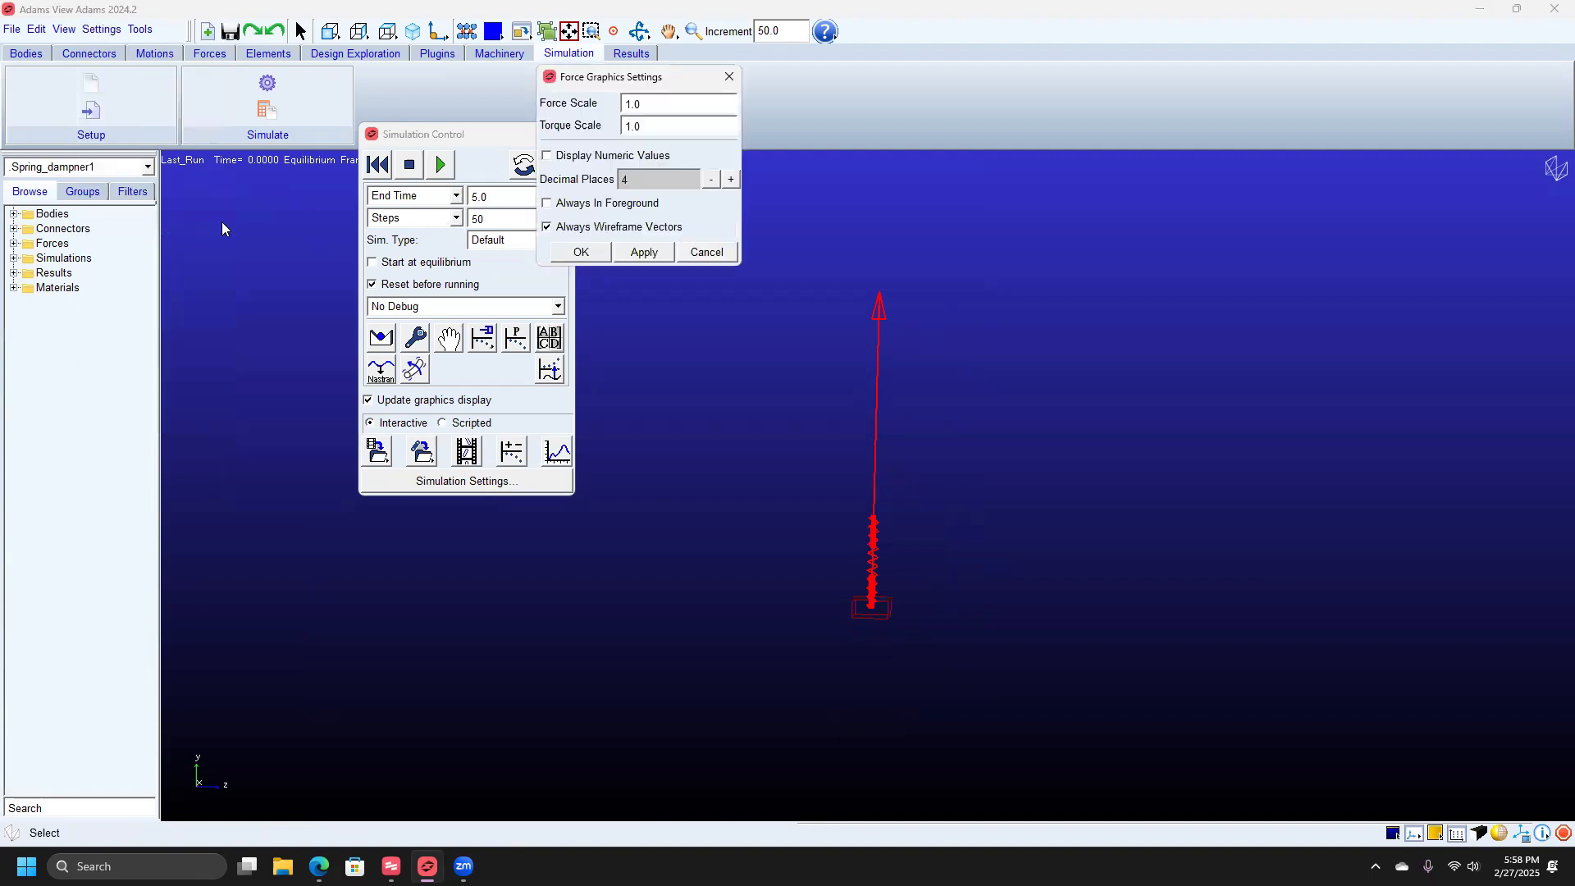
{"action": "left_click", "coordinate": [547, 156]}
{"action": "left_click", "coordinate": [638, 253]}
{"action": "left_click", "coordinate": [581, 252]}
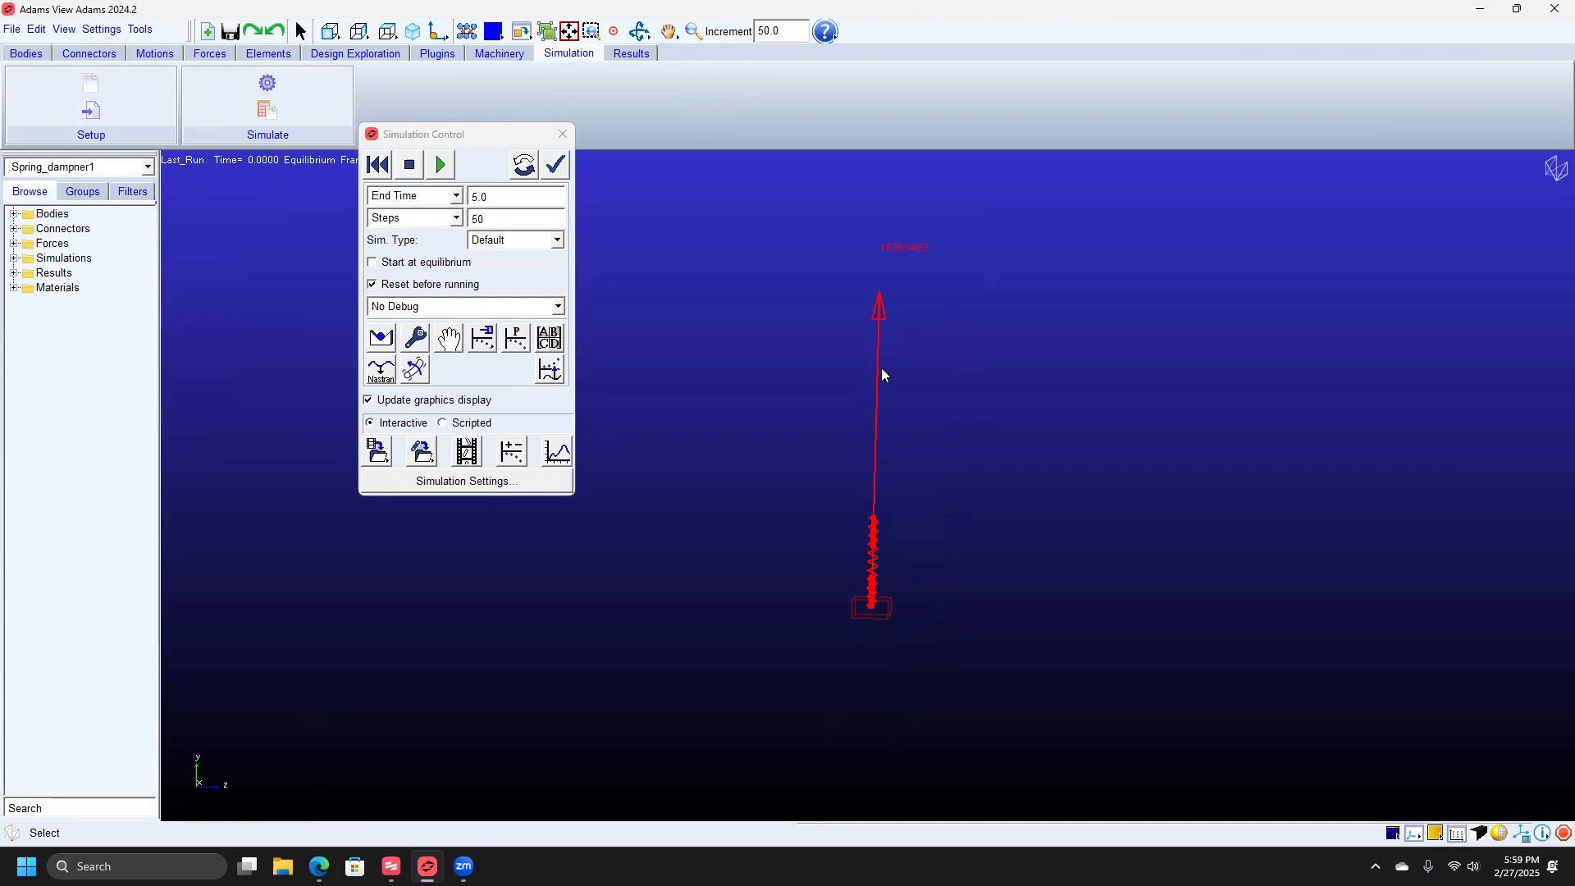
Run the 5-second, 50-step simulation, then reset the model to static equilibrium.
{"action": "left_click", "coordinate": [443, 165]}
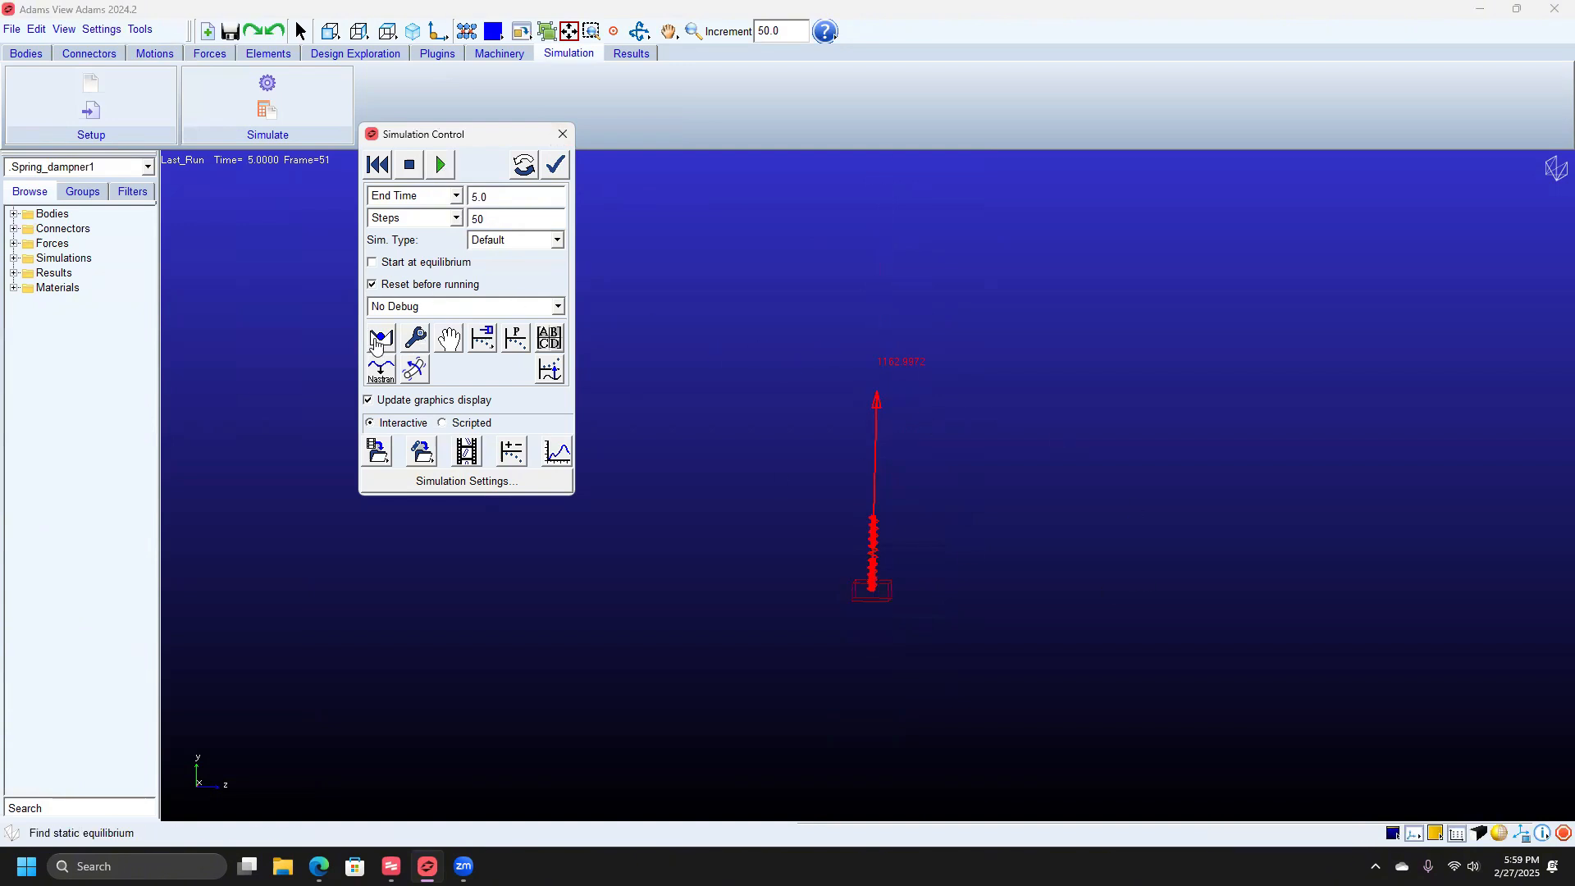
{"action": "left_click", "coordinate": [375, 342]}
{"action": "left_click", "coordinate": [811, 440]}
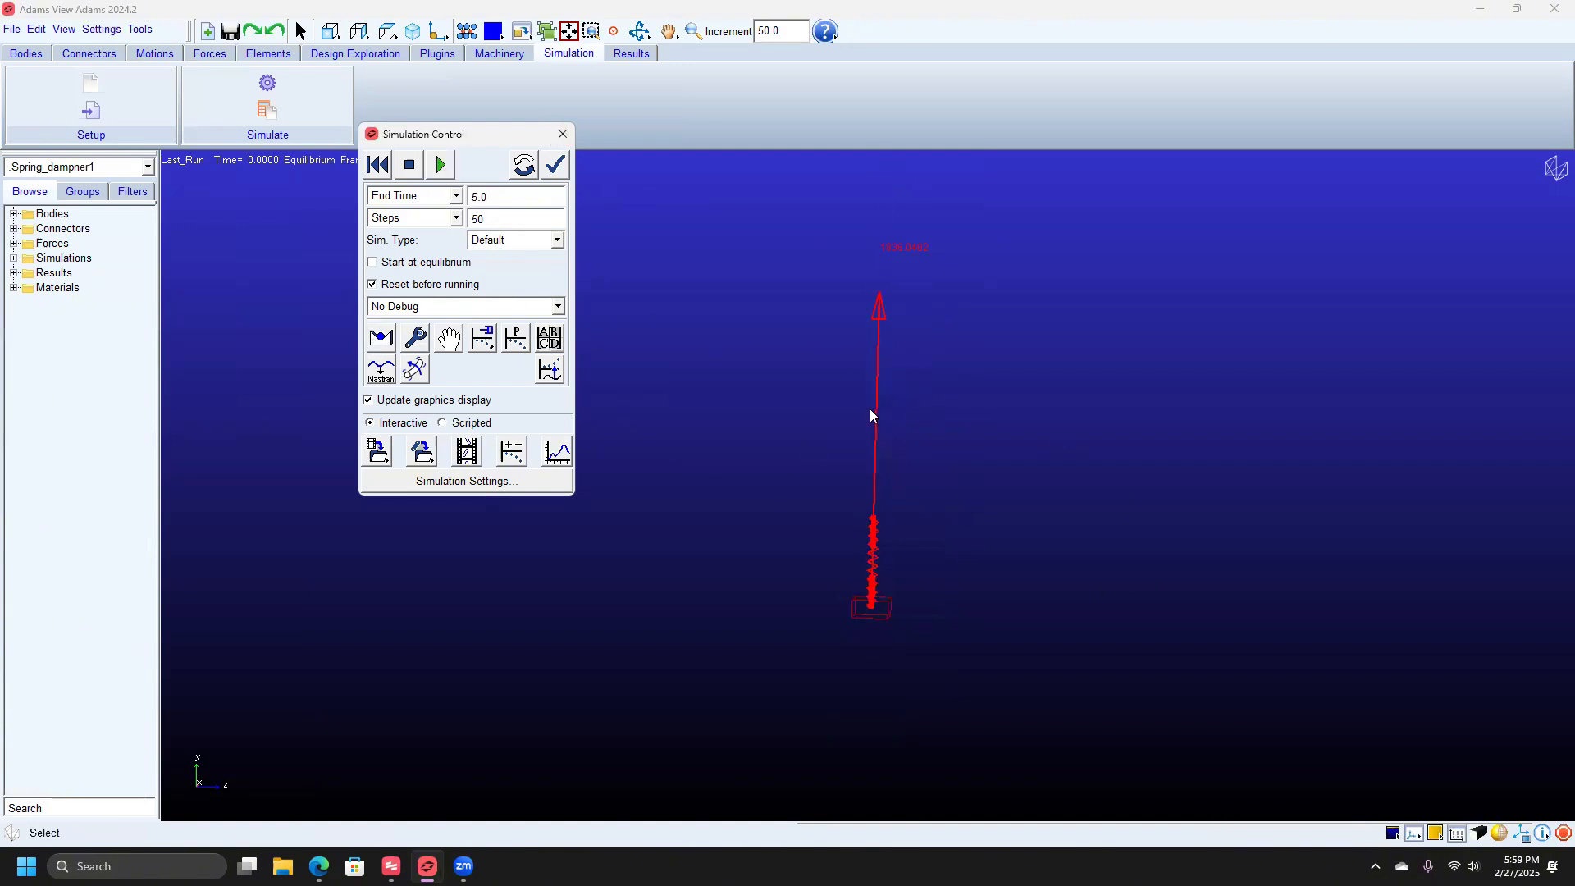